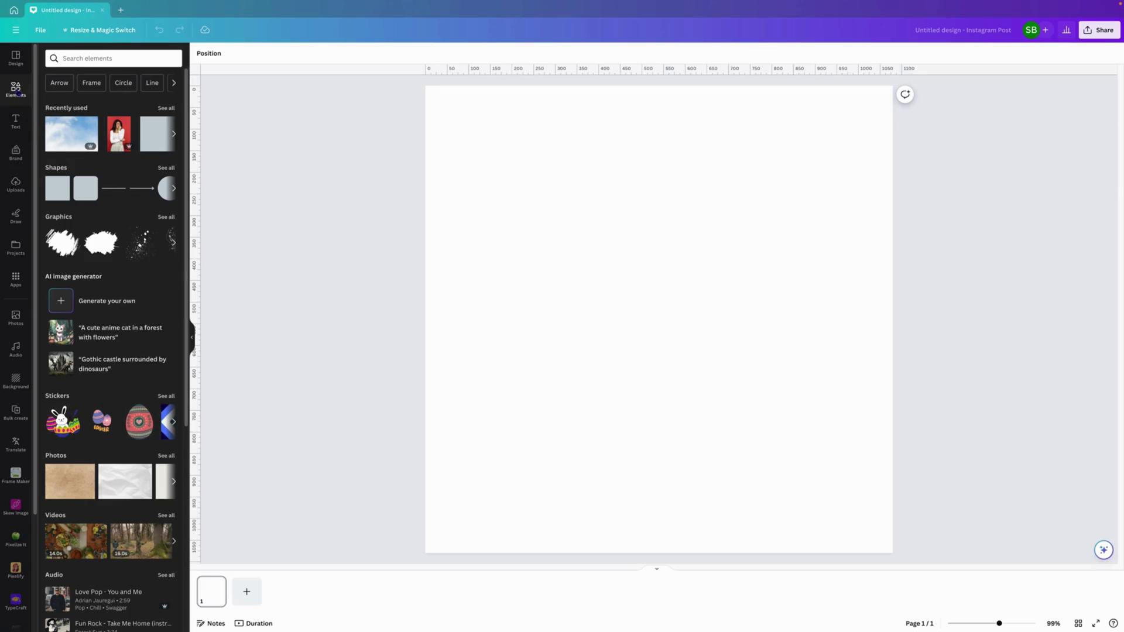
# Step: Search elements for 'splatter', show all Graphics, and check the Abstract Ink Illustration info card
pyautogui.click(108, 58)
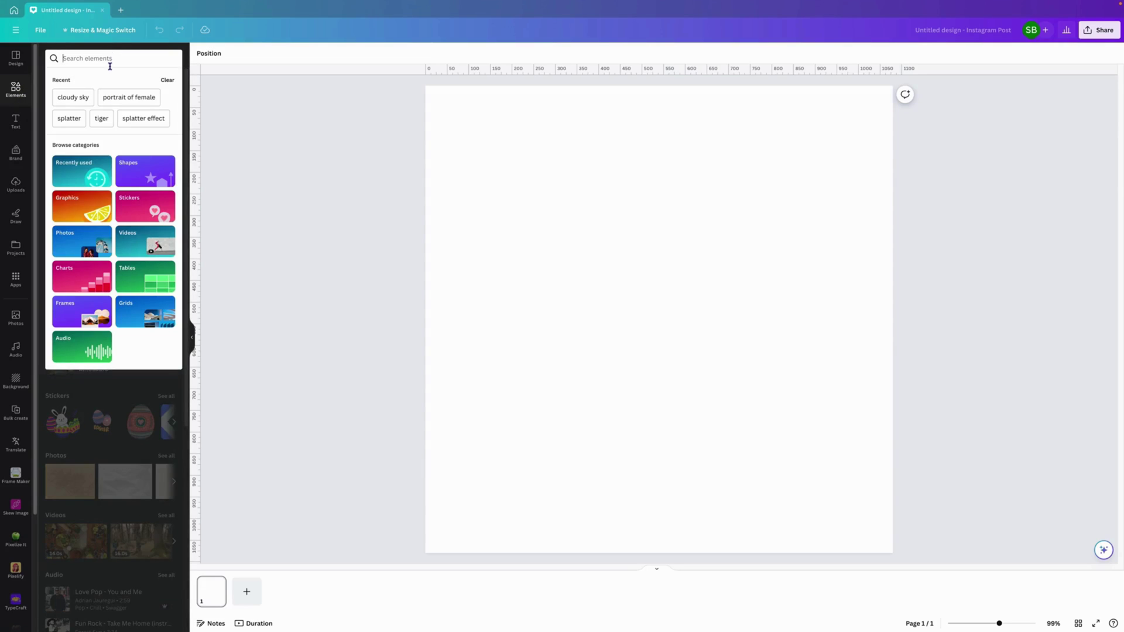
pyautogui.click(69, 118)
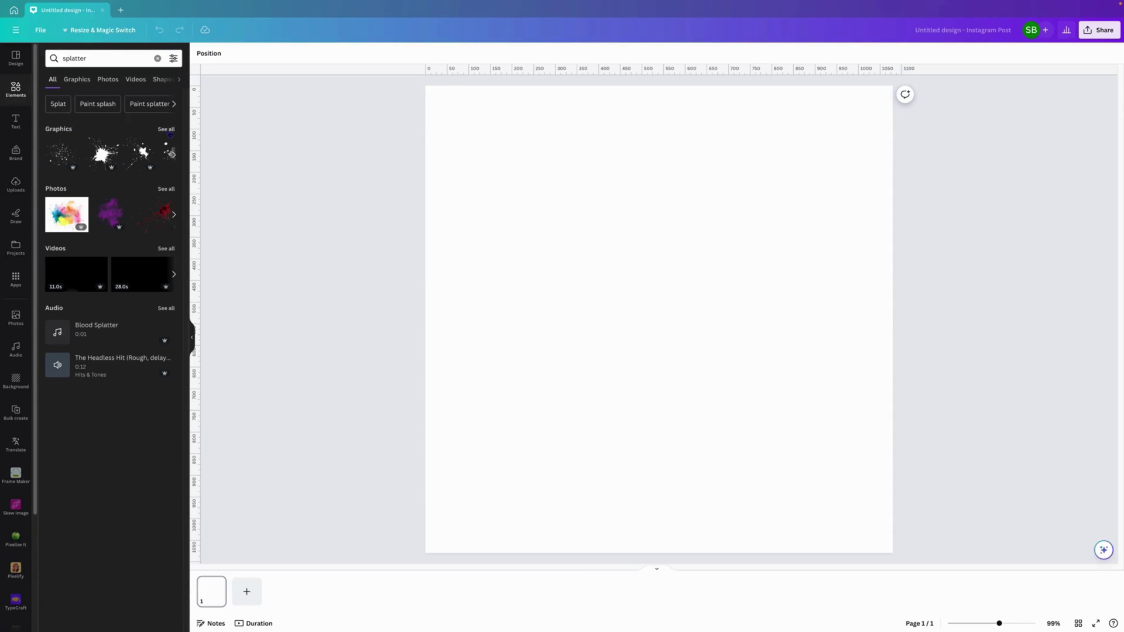
pyautogui.click(169, 132)
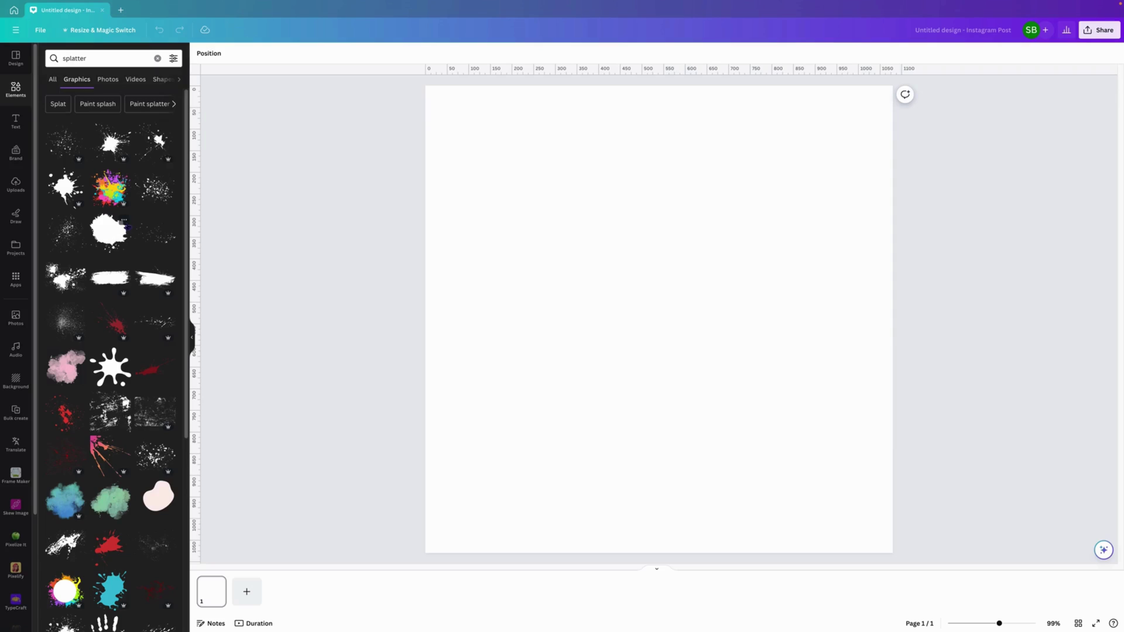
pyautogui.click(124, 221)
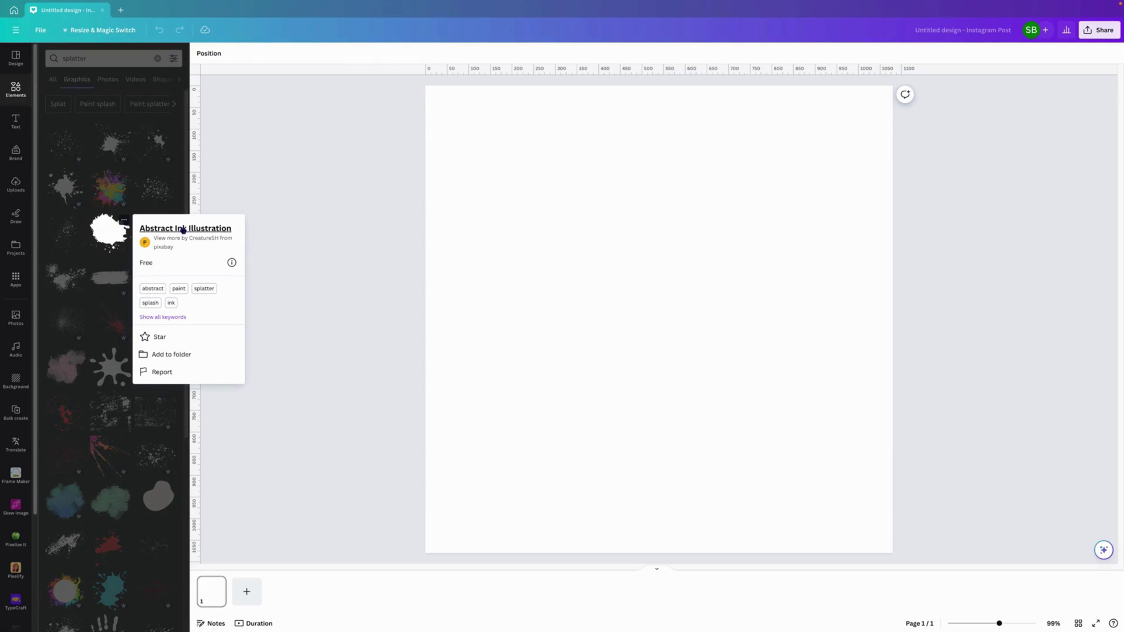
pyautogui.click(111, 236)
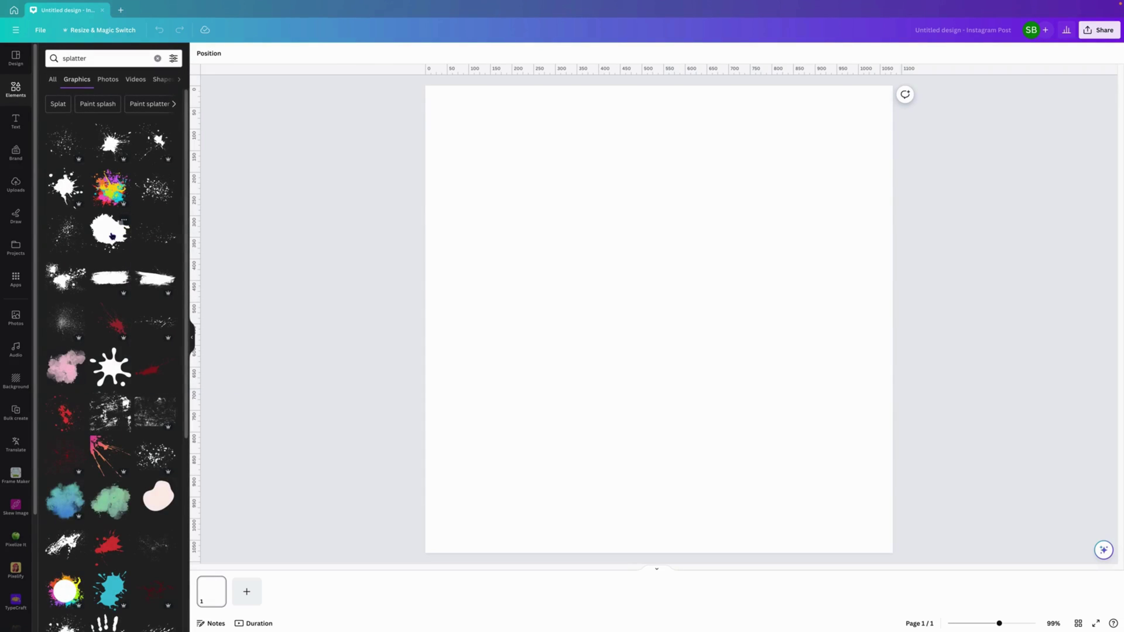
# Step: Add the black ink splash graphic and a square shape to the page
pyautogui.click(112, 236)
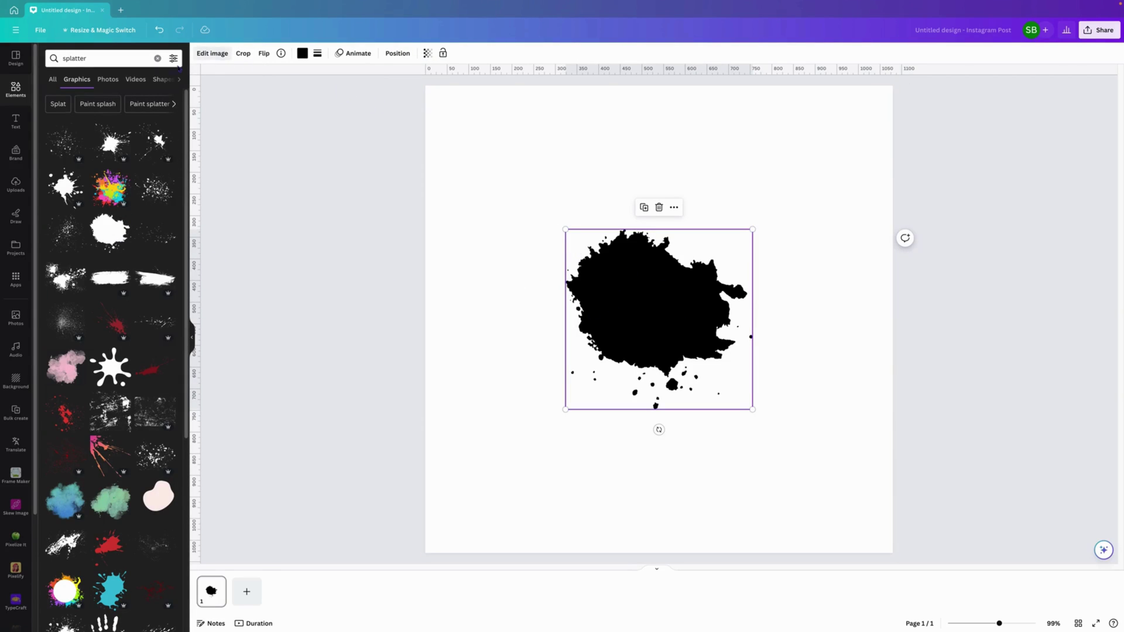
pyautogui.click(16, 89)
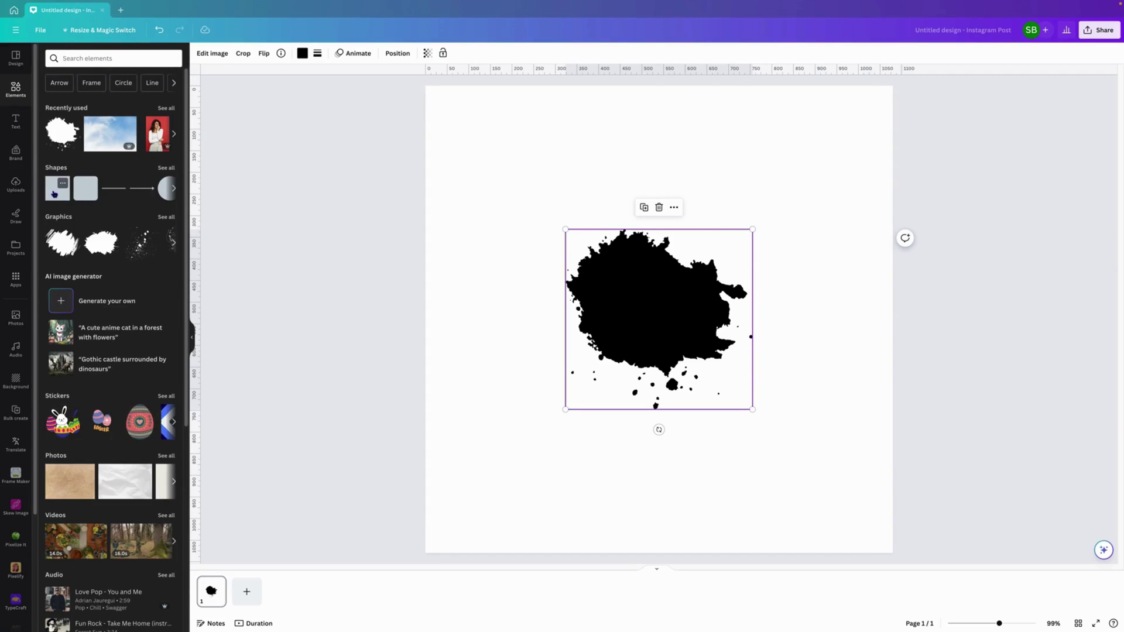
pyautogui.click(54, 193)
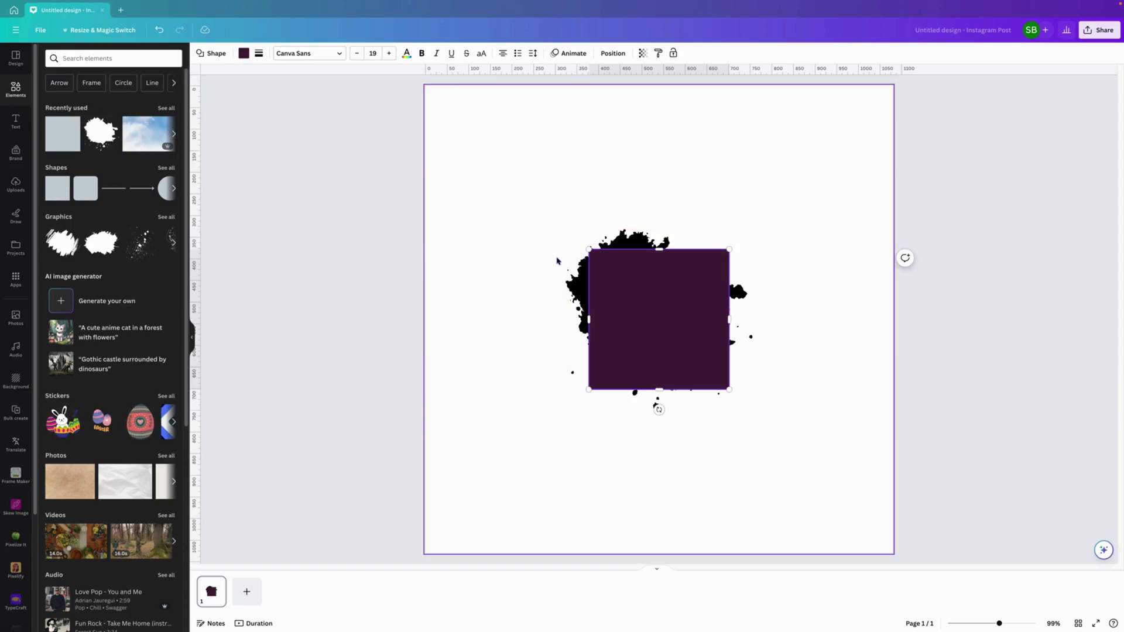
# Step: Stretch the square left, up, right and down until it covers the splash
pyautogui.moveTo(591, 320); pyautogui.dragTo(545, 328)
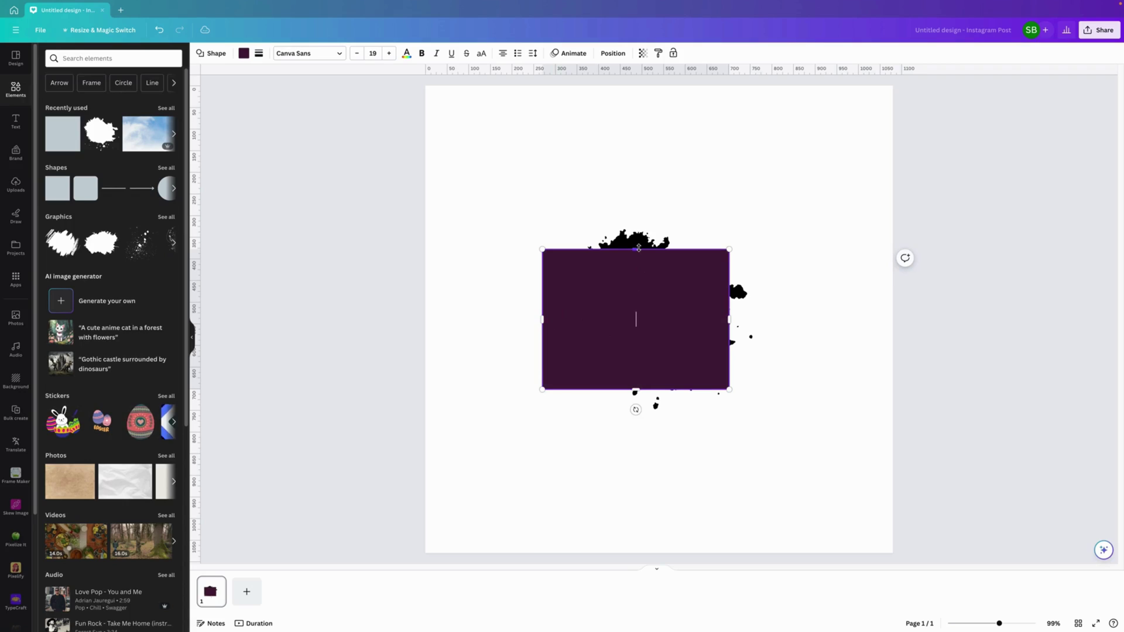
pyautogui.moveTo(640, 249); pyautogui.dragTo(640, 217)
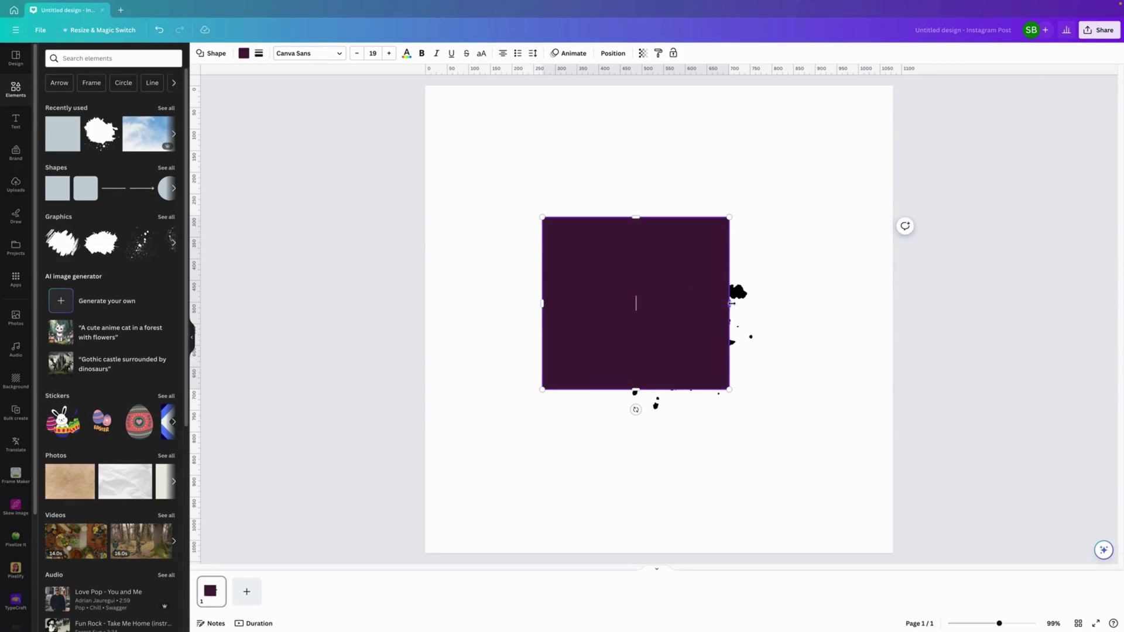
pyautogui.moveTo(730, 303); pyautogui.dragTo(767, 306)
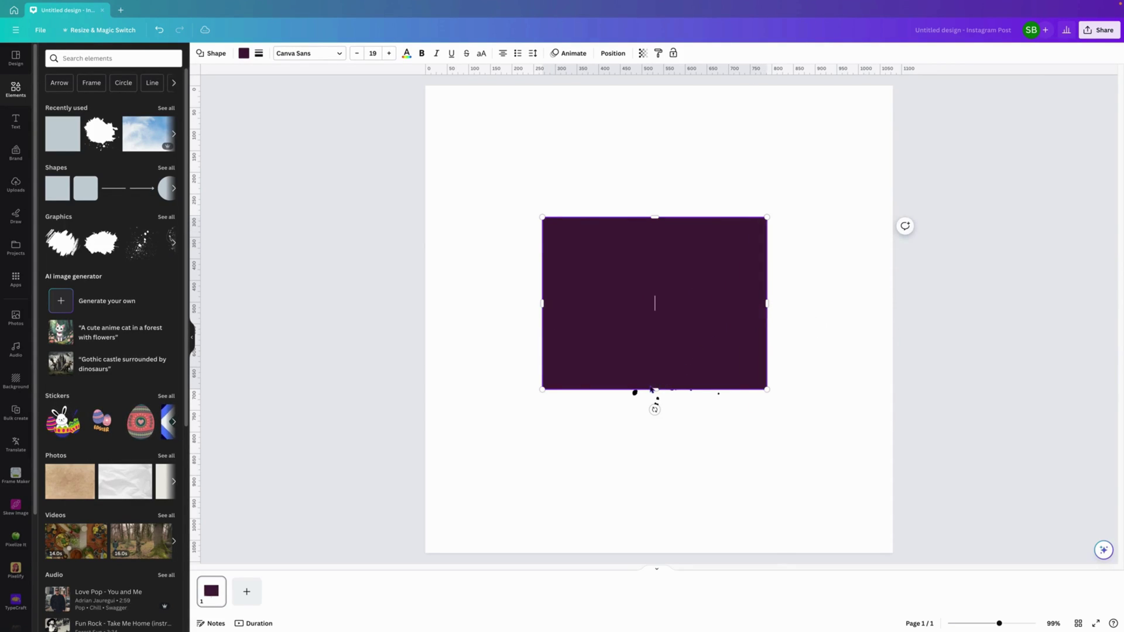
pyautogui.moveTo(655, 388); pyautogui.dragTo(655, 417)
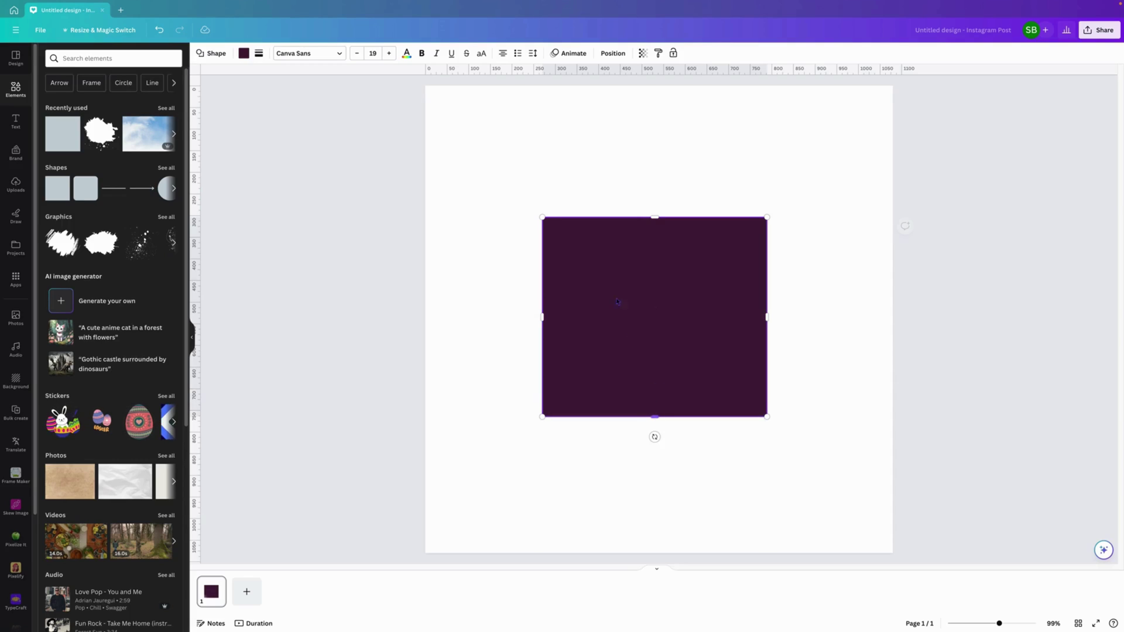
# Step: Fill the rectangle yellow and send it to the back behind the splash
pyautogui.click(243, 54)
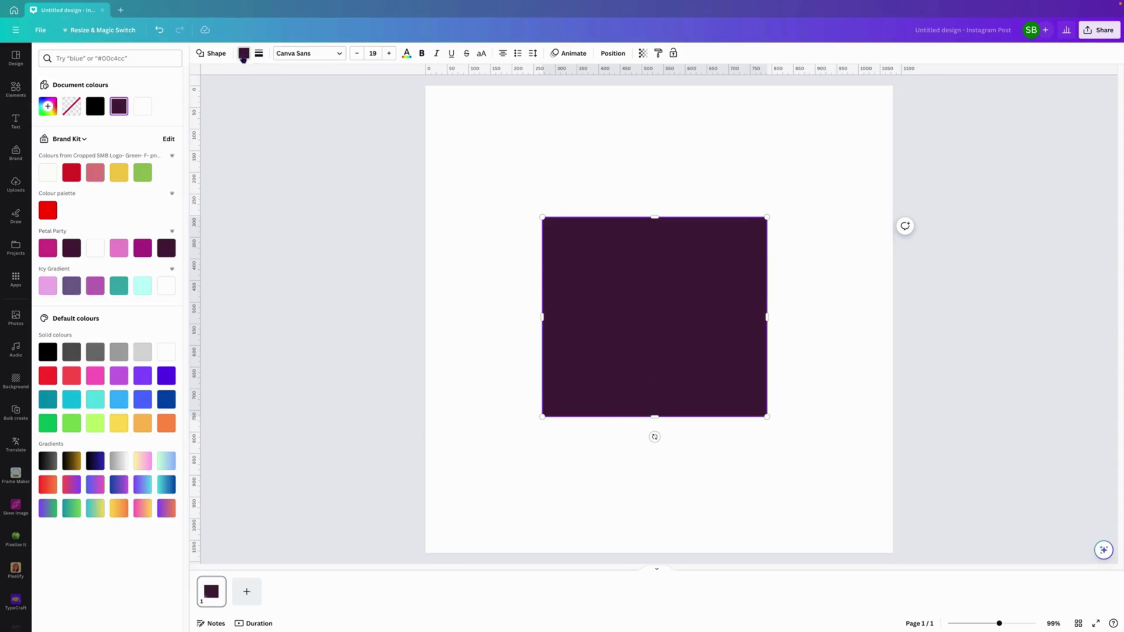
pyautogui.click(119, 424)
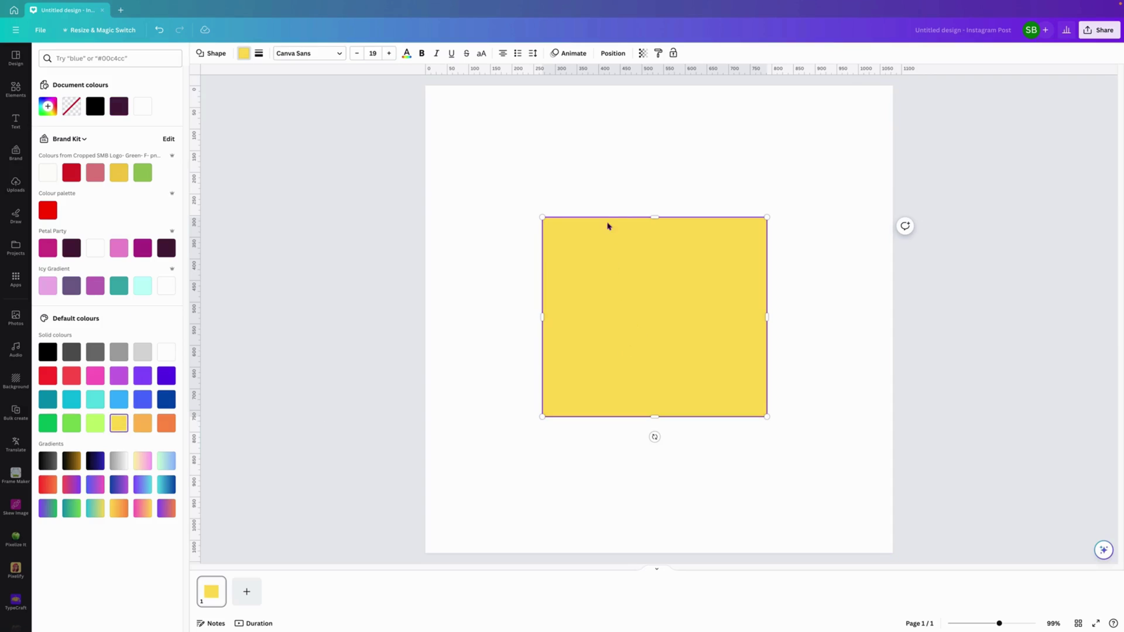
pyautogui.rightClick(559, 235)
pyautogui.moveTo(593, 323)
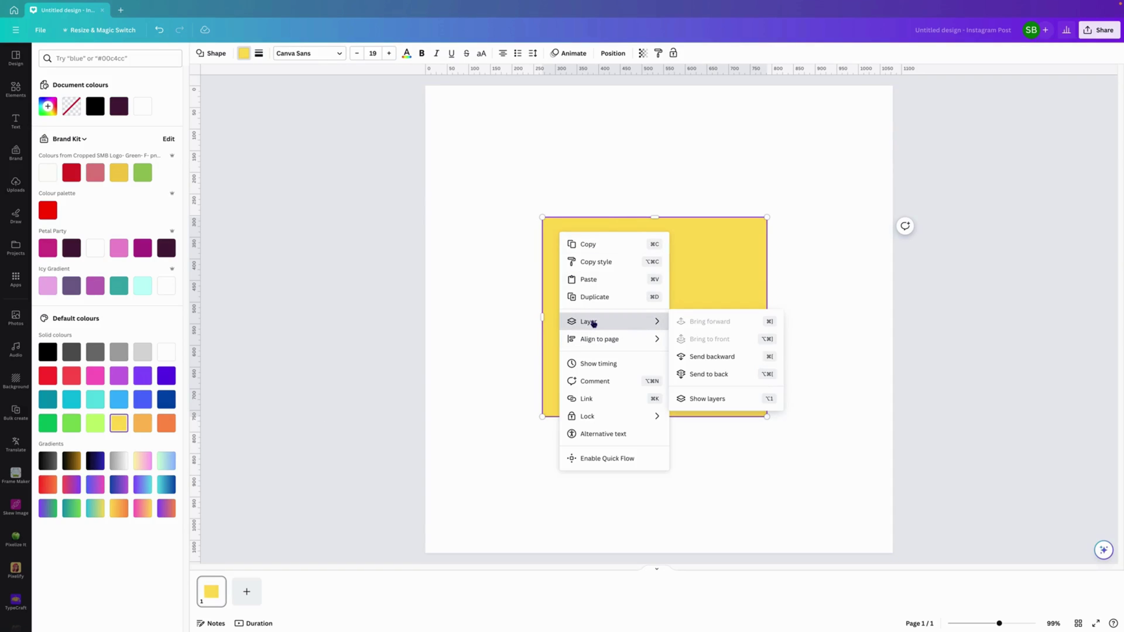
pyautogui.click(712, 375)
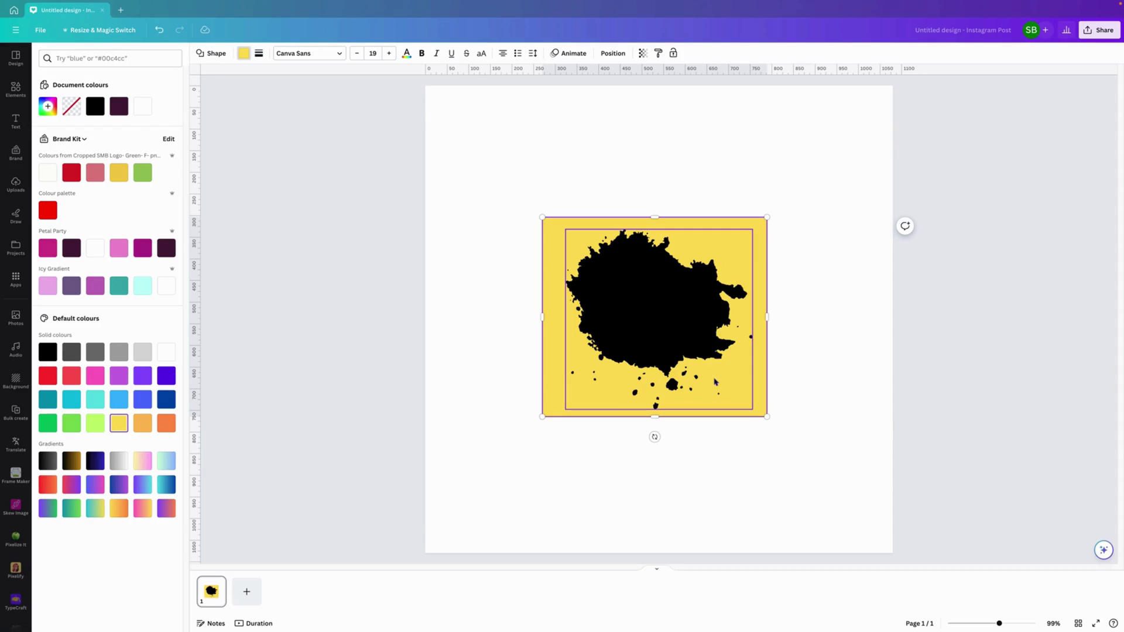
# Step: Recolour the ink splash white
pyautogui.click(617, 292)
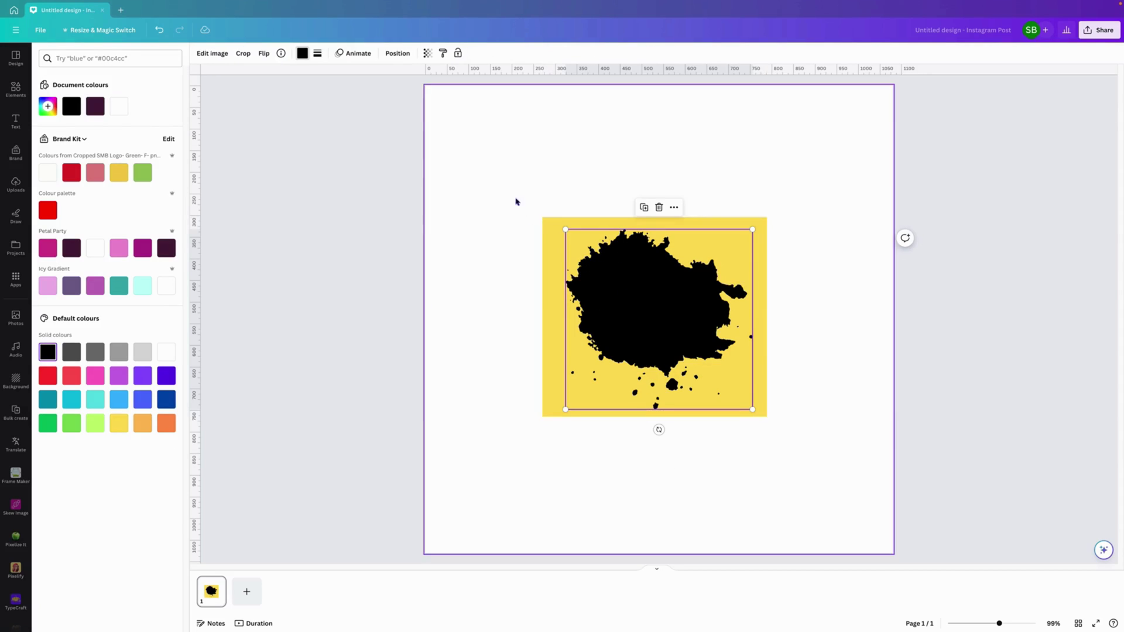
pyautogui.click(303, 54)
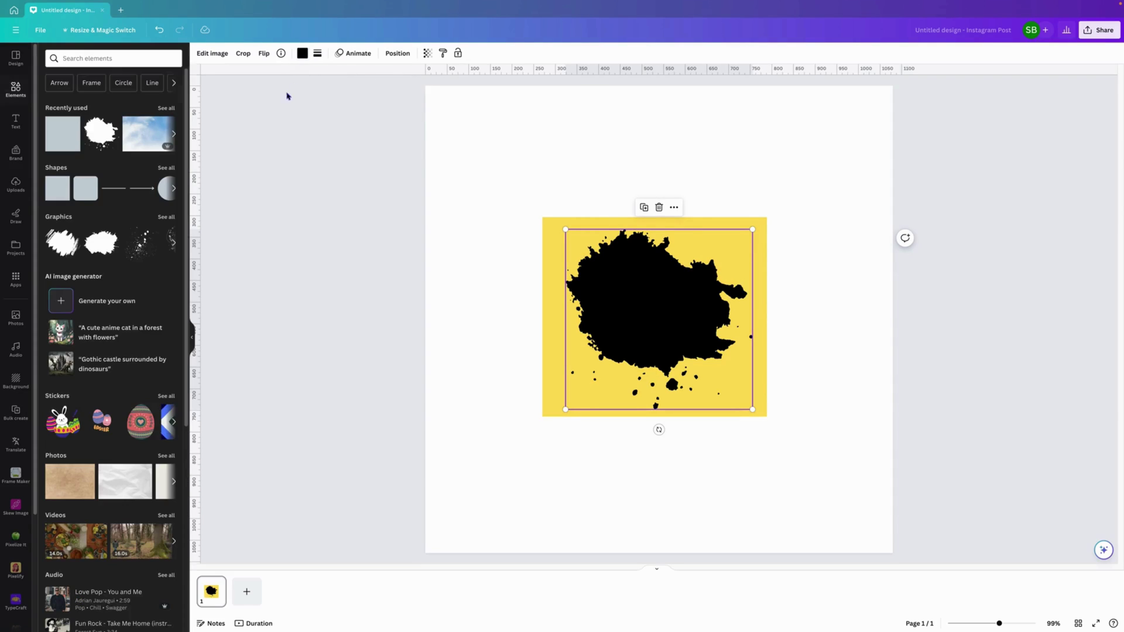
pyautogui.click(302, 53)
pyautogui.click(166, 353)
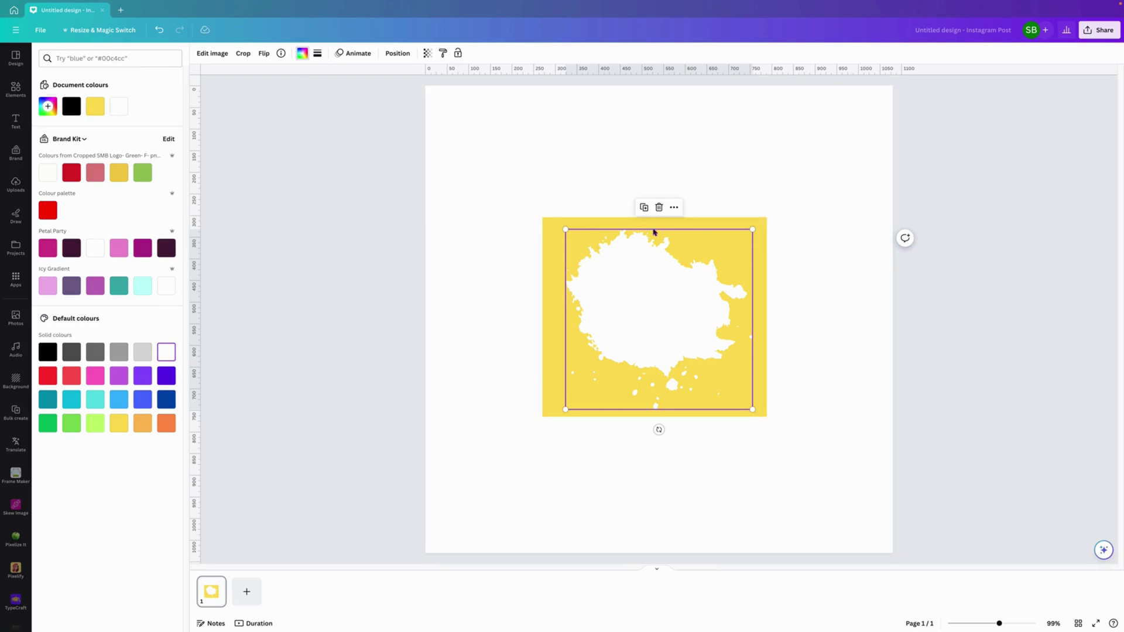
# Step: Pull the yellow rectangle's left and right edges inward and shorten it from the bottom
pyautogui.click(547, 322)
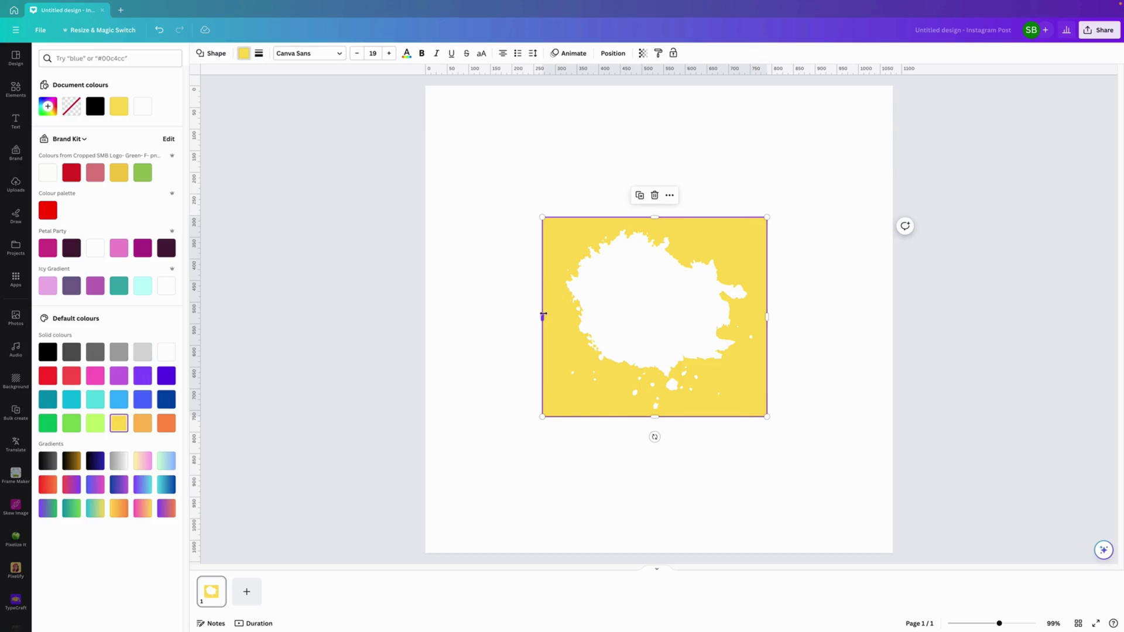
pyautogui.moveTo(542, 316); pyautogui.dragTo(555, 315)
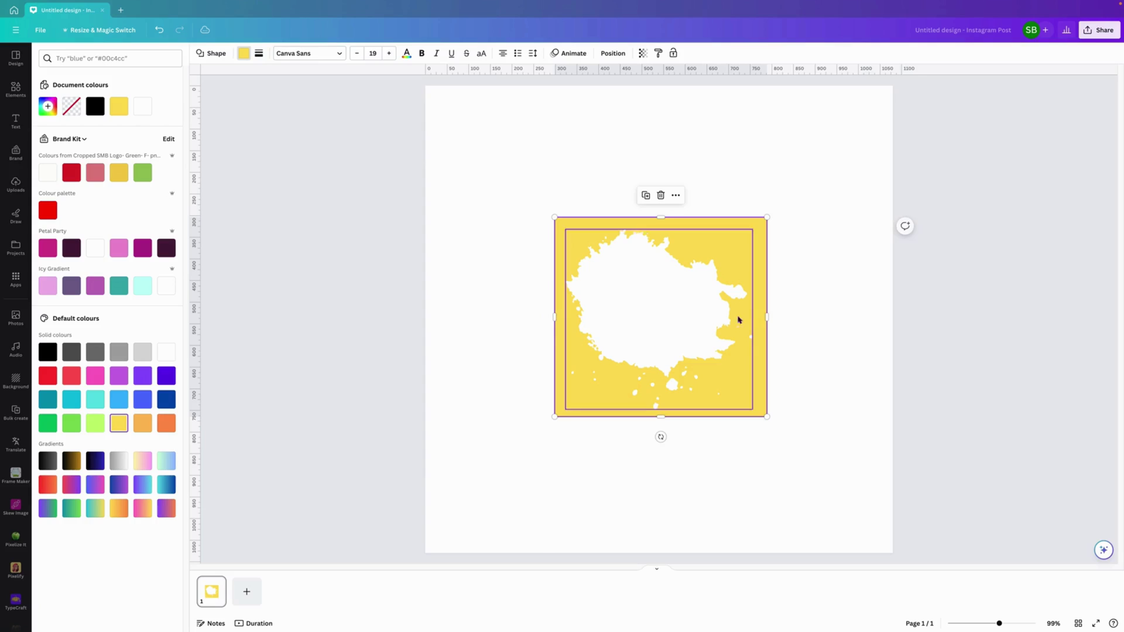
pyautogui.moveTo(767, 316); pyautogui.dragTo(762, 317)
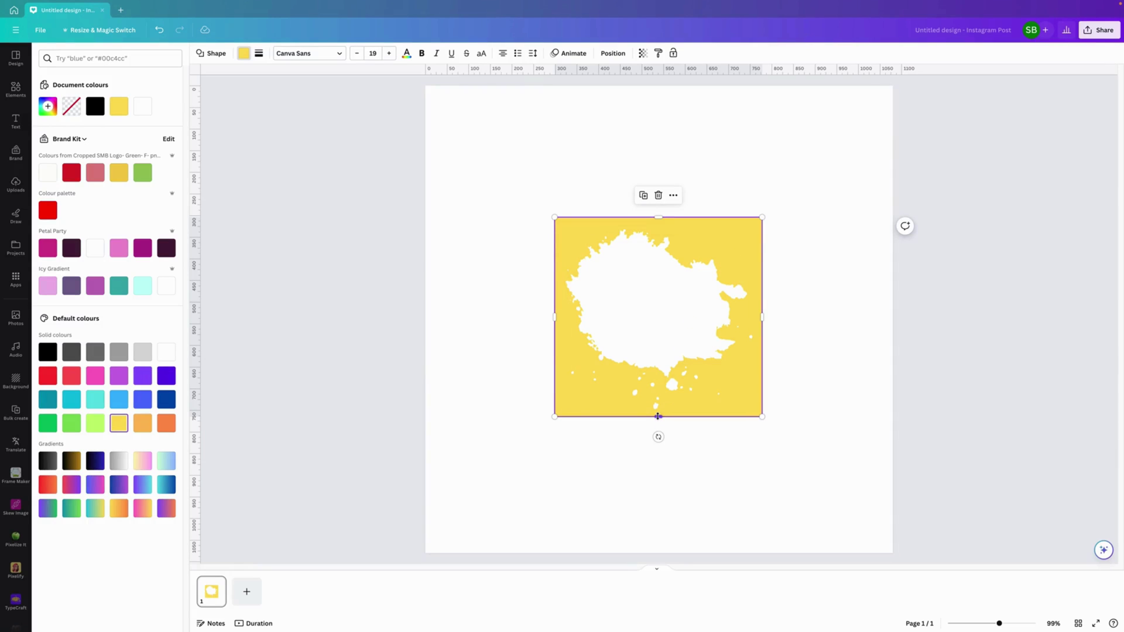
pyautogui.moveTo(658, 417); pyautogui.dragTo(659, 376)
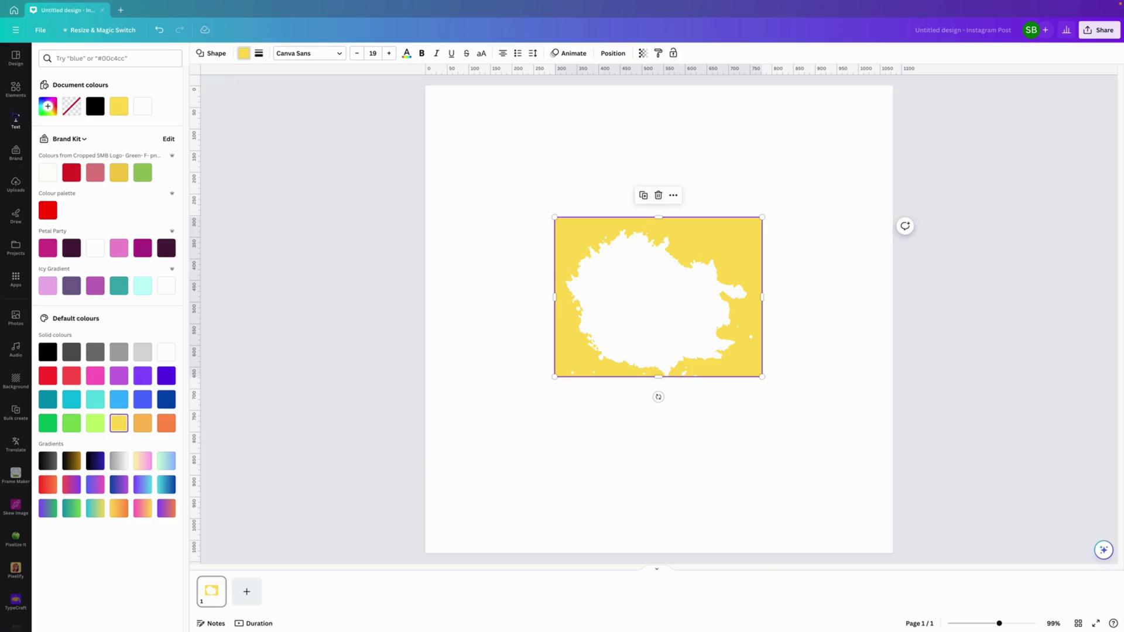
pyautogui.click(16, 88)
# Step: Add a second yellow square, send it behind the splash, and shrink it to a small lower-left strip
pyautogui.click(57, 188)
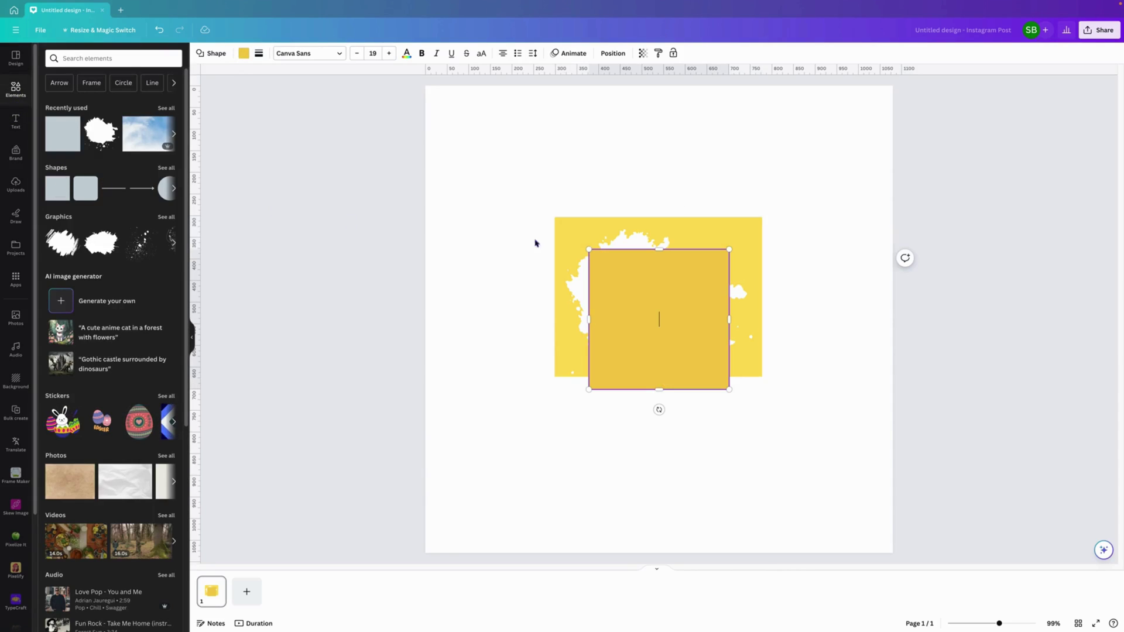
pyautogui.click(244, 54)
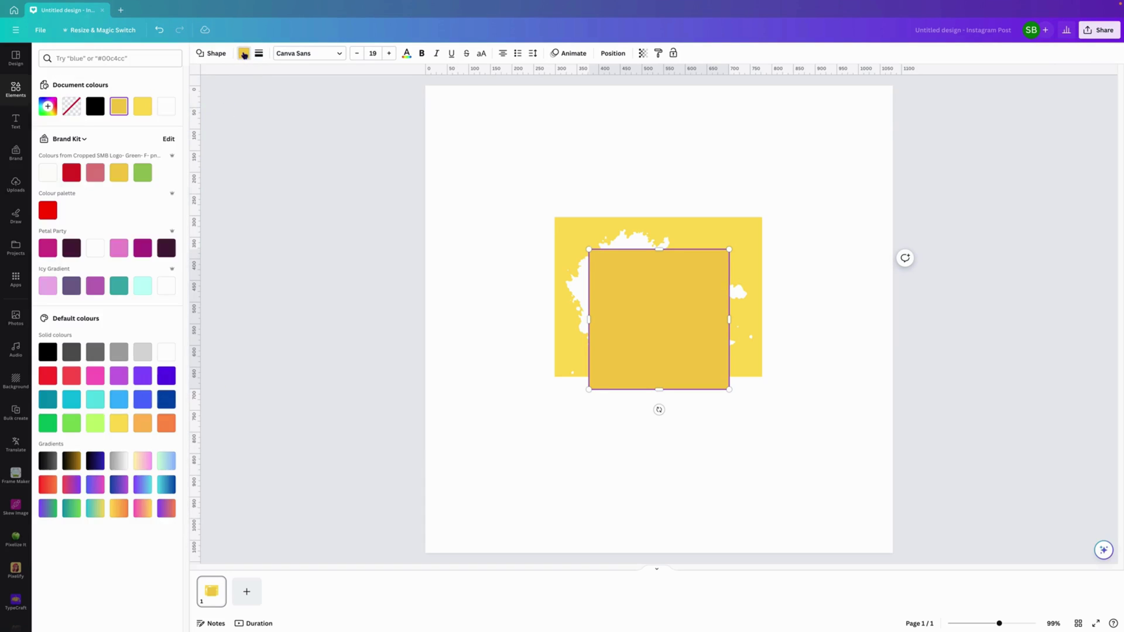
pyautogui.click(118, 423)
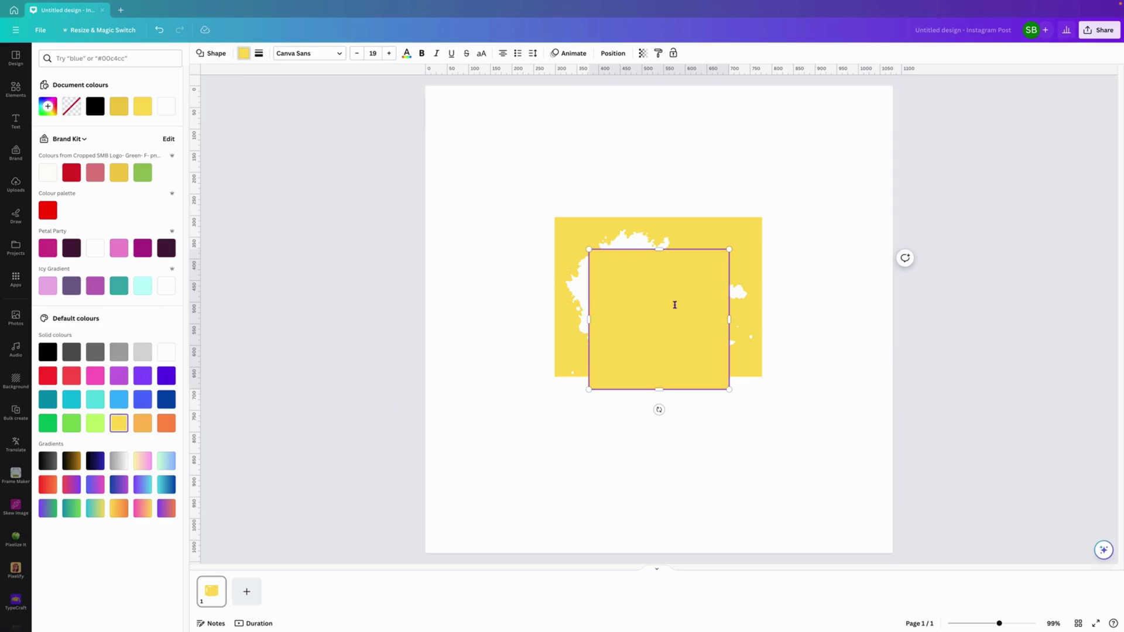
pyautogui.moveTo(654, 300); pyautogui.dragTo(631, 409)
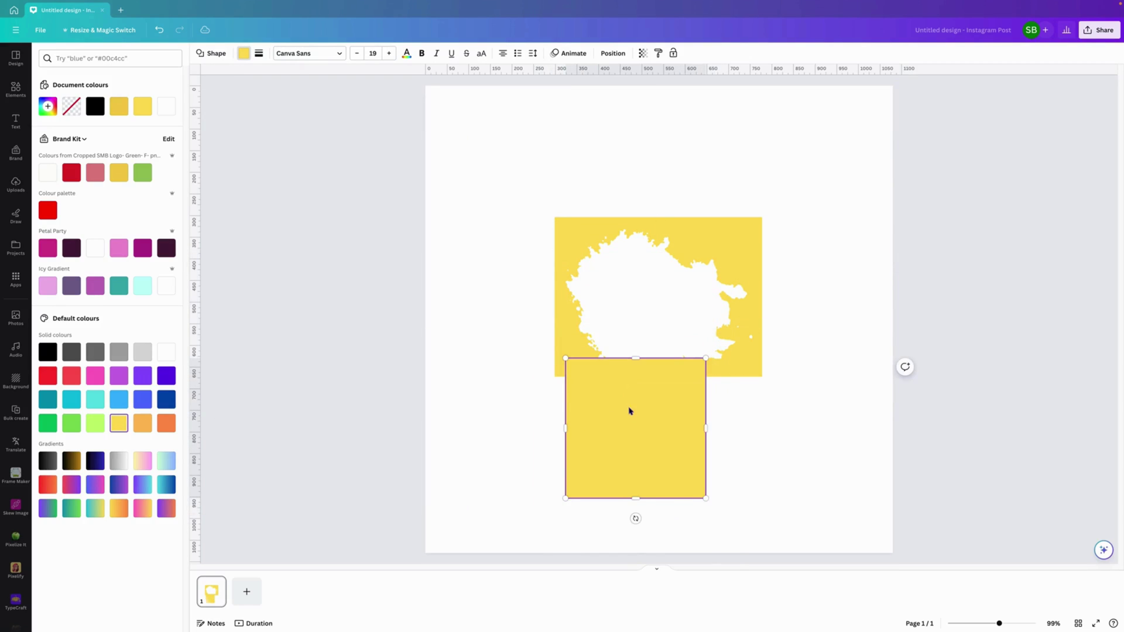
pyautogui.rightClick(632, 408)
pyautogui.moveTo(662, 480)
pyautogui.click(772, 532)
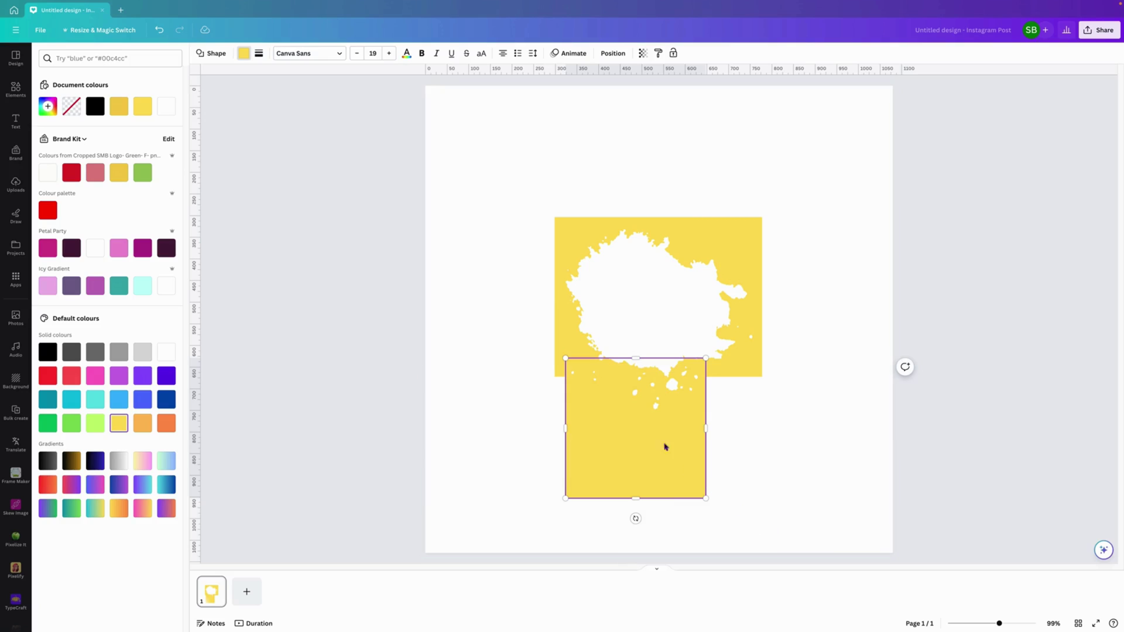
pyautogui.moveTo(707, 428); pyautogui.dragTo(602, 412)
pyautogui.moveTo(607, 502); pyautogui.dragTo(617, 405)
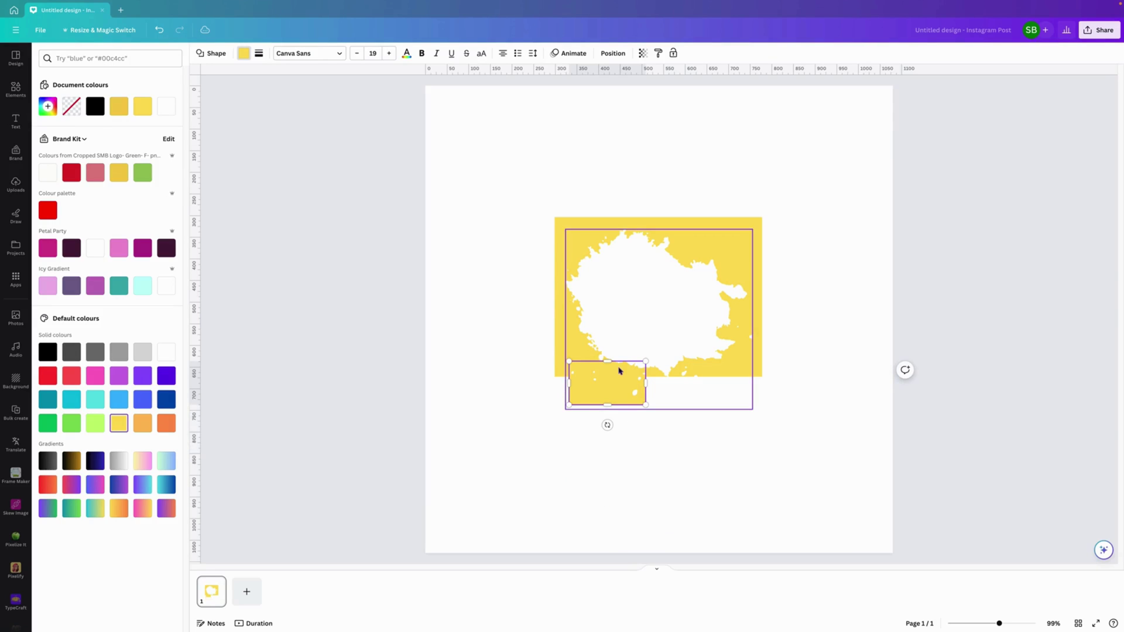
# Step: Duplicate the splash image, shift the copy right, then delete the duplicate
pyautogui.click(584, 392)
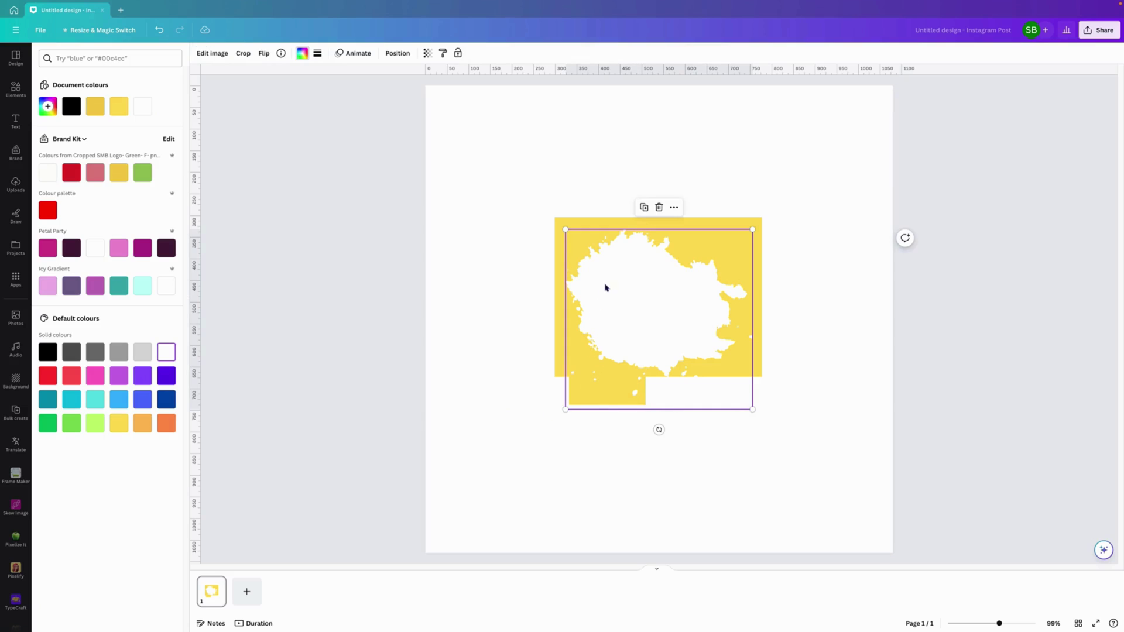
pyautogui.click(645, 207)
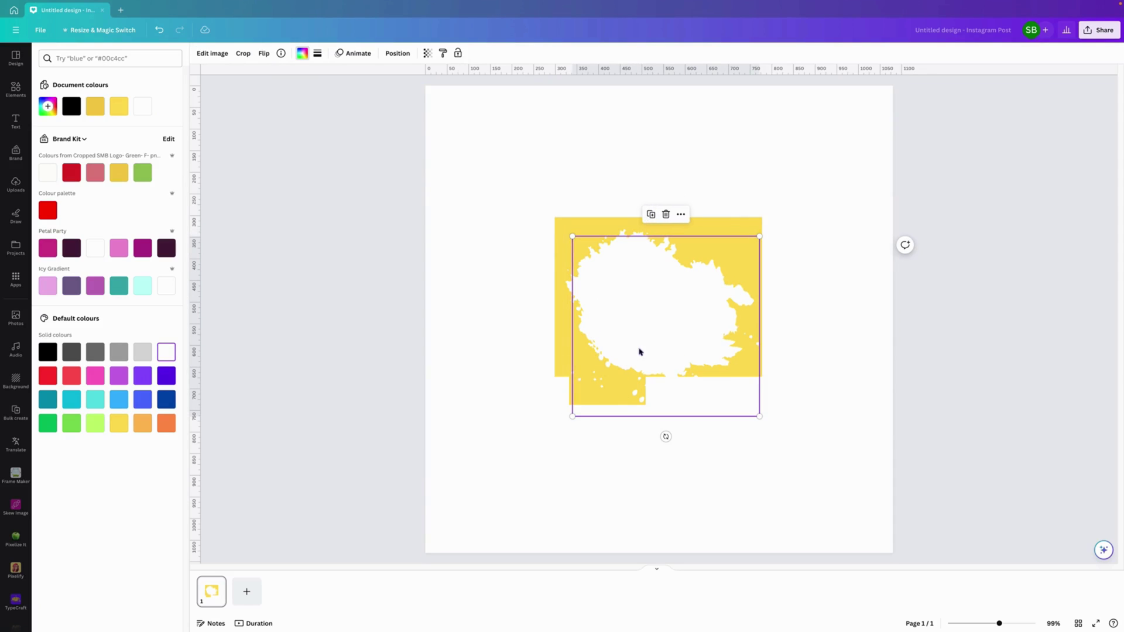
pyautogui.moveTo(622, 282); pyautogui.dragTo(665, 285)
pyautogui.click(708, 220)
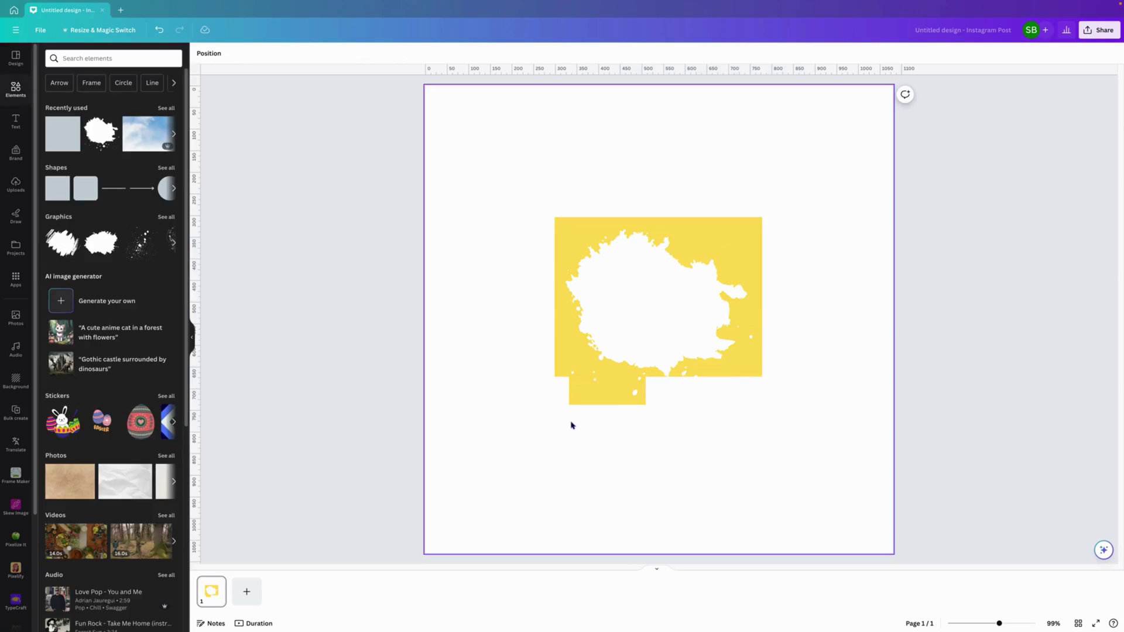
# Step: Show the layers list from the splash image's Layer menu
pyautogui.click(579, 393)
pyautogui.rightClick(584, 395)
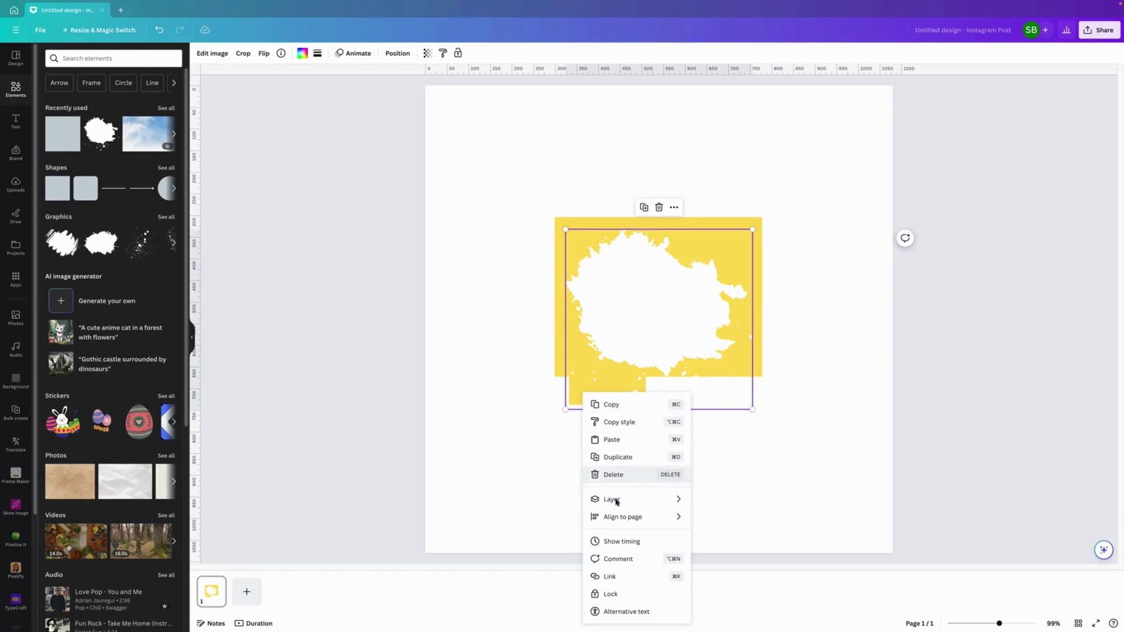
pyautogui.moveTo(612, 499)
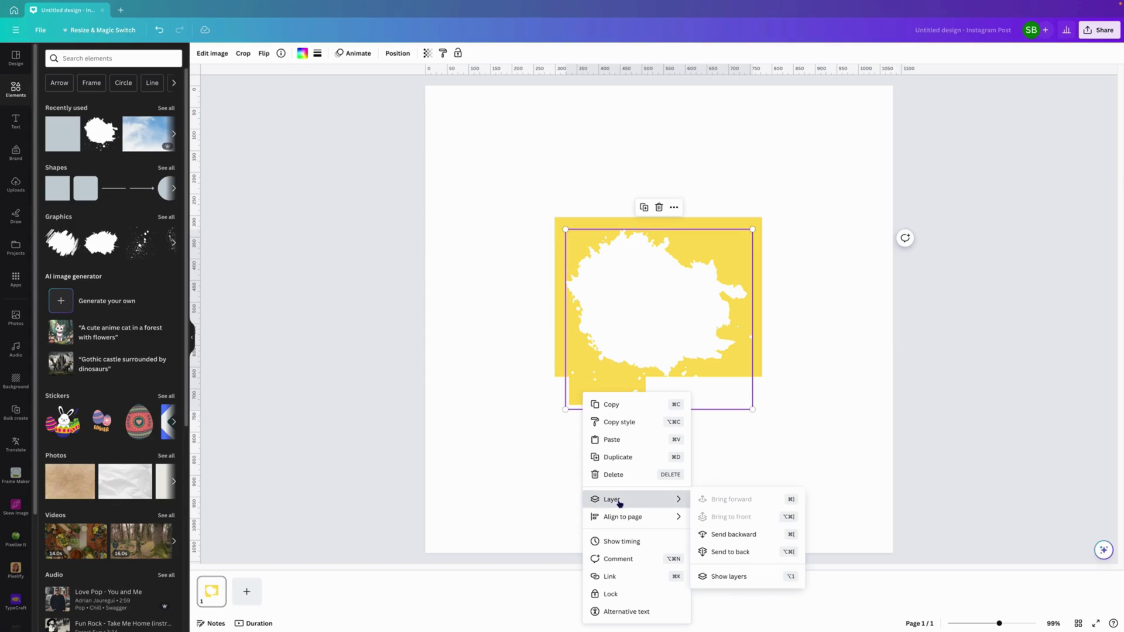
pyautogui.click(741, 576)
# Step: Duplicate the small yellow rectangle, send the copy to back, and move it under the splash's lower edge
pyautogui.click(140, 168)
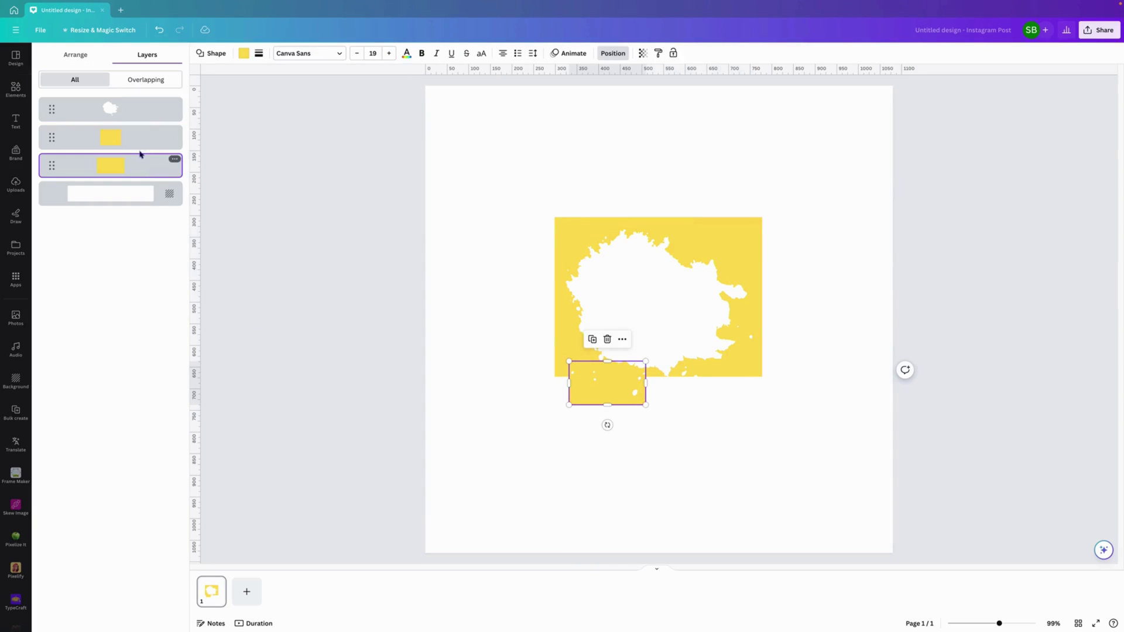
pyautogui.click(593, 340)
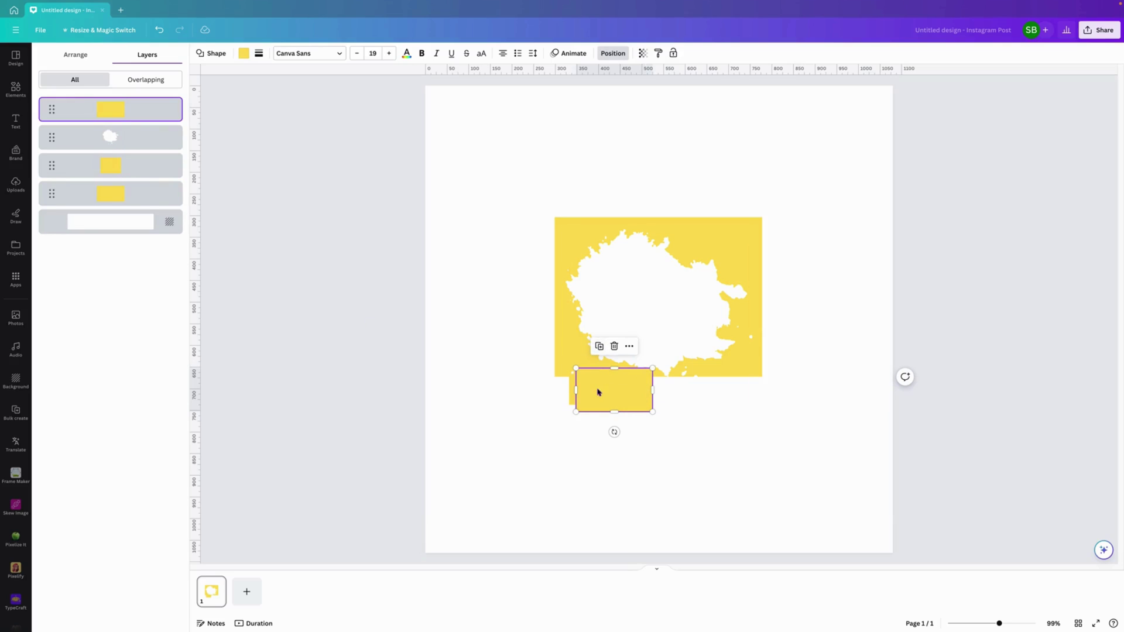
pyautogui.moveTo(598, 389); pyautogui.dragTo(609, 426)
pyautogui.rightClick(609, 426)
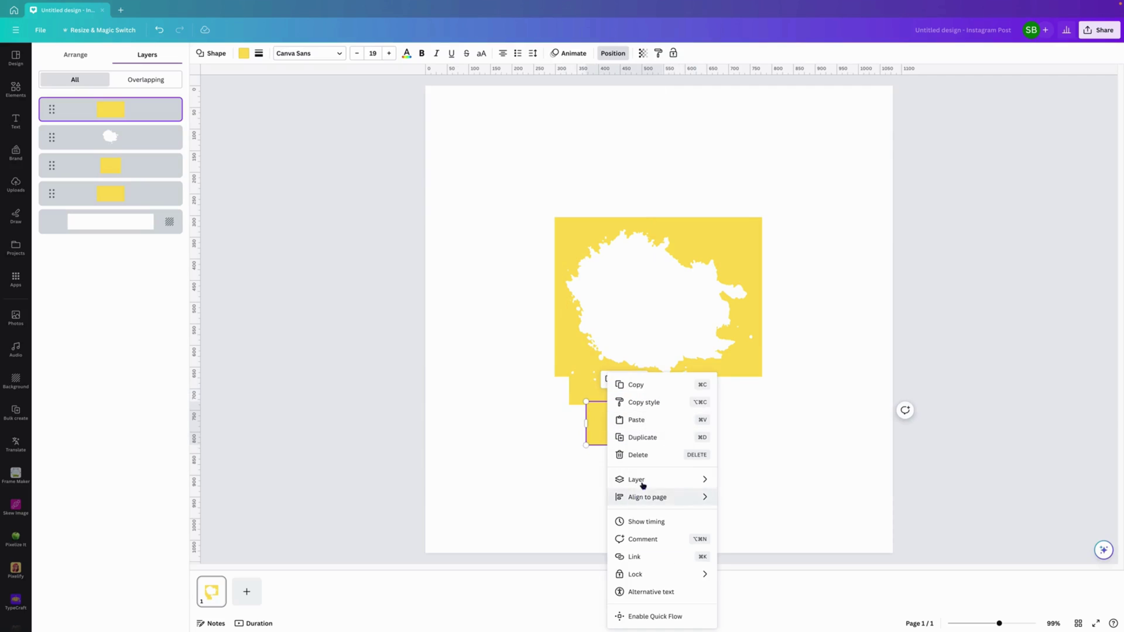
pyautogui.moveTo(657, 476)
pyautogui.click(750, 533)
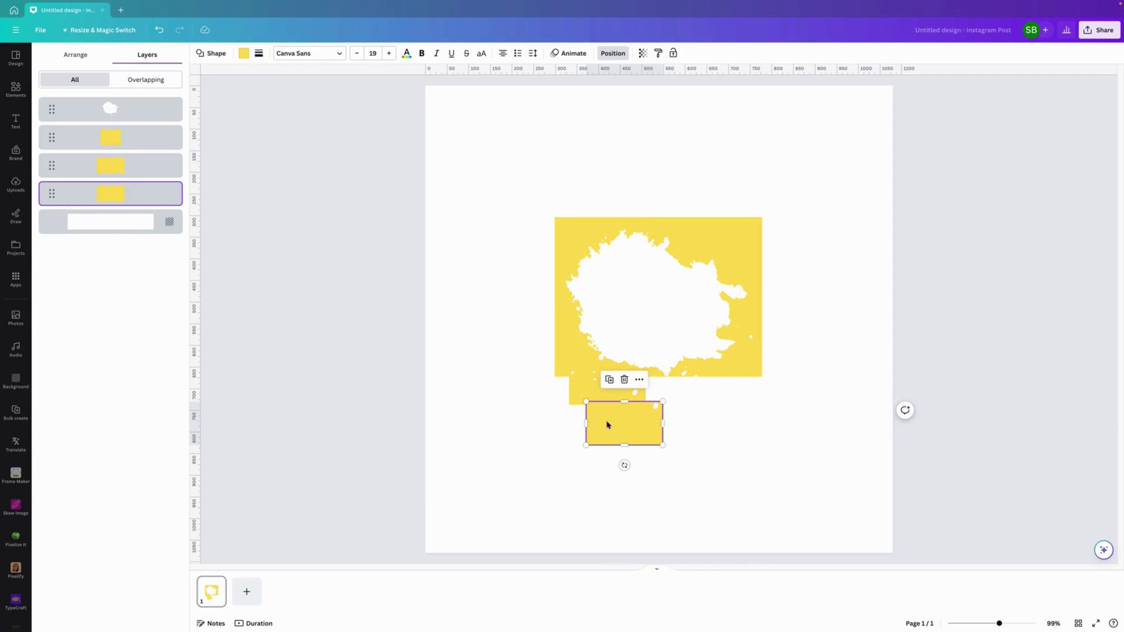
pyautogui.moveTo(607, 424); pyautogui.dragTo(727, 391)
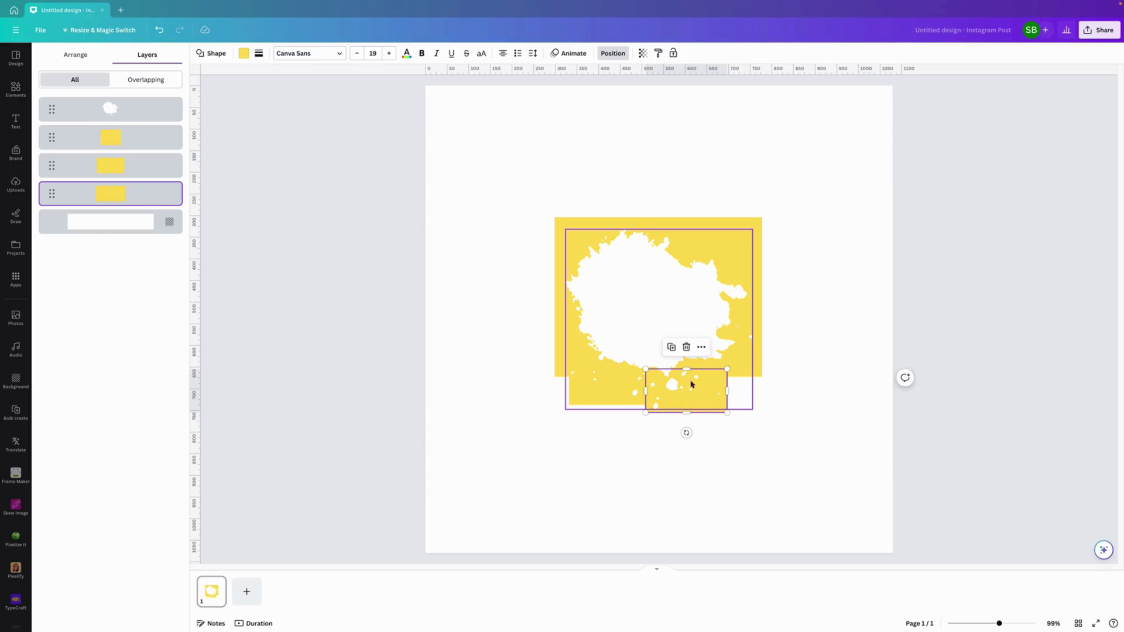
pyautogui.click(687, 348)
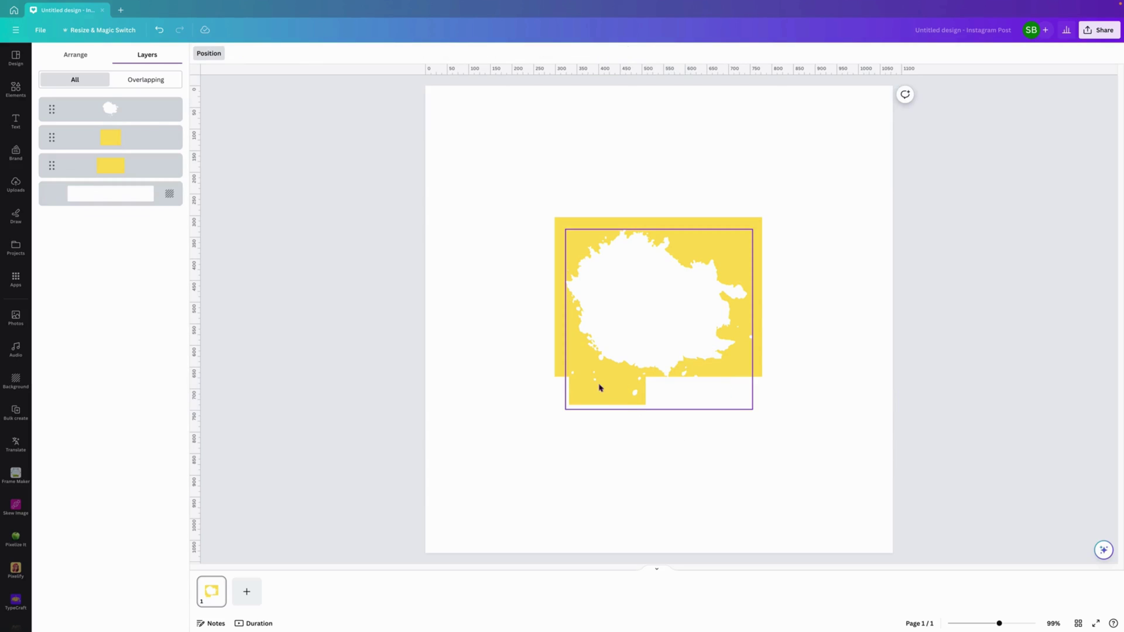
# Step: Delete the remaining small rectangle and stretch the large yellow rectangle down past the splash
pyautogui.click(119, 164)
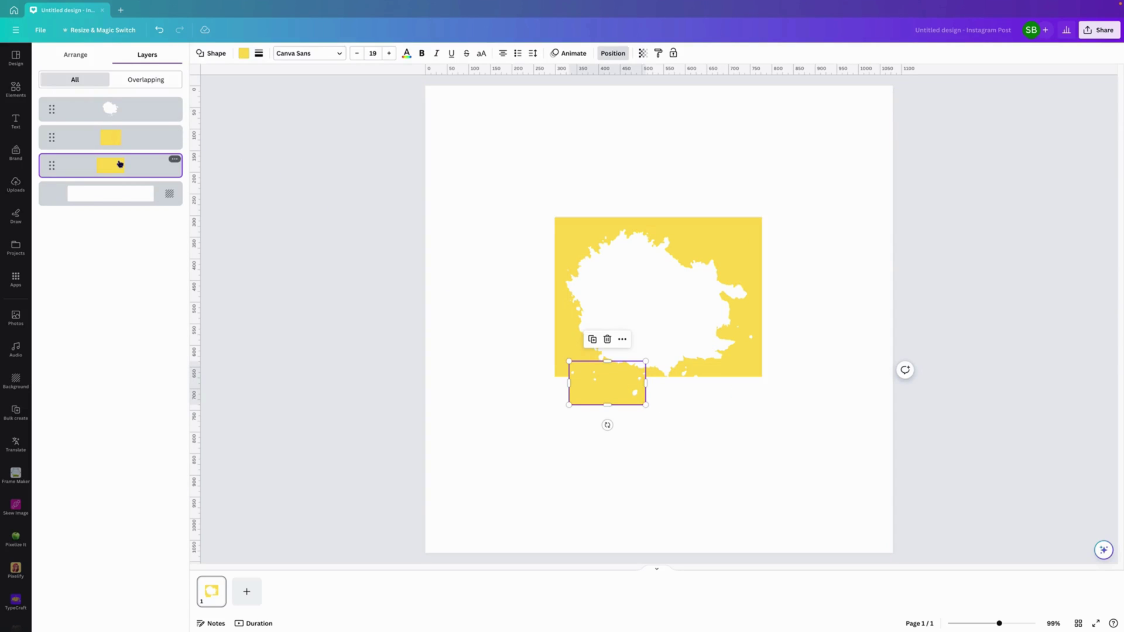
pyautogui.press('Delete')
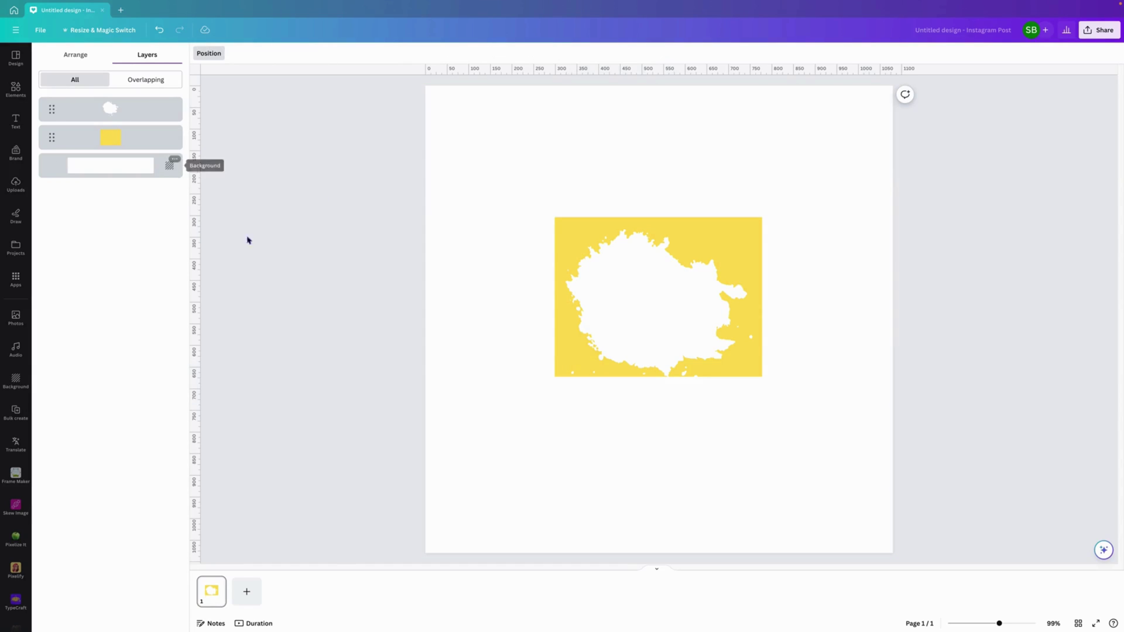
pyautogui.click(559, 359)
pyautogui.moveTo(657, 378); pyautogui.dragTo(661, 417)
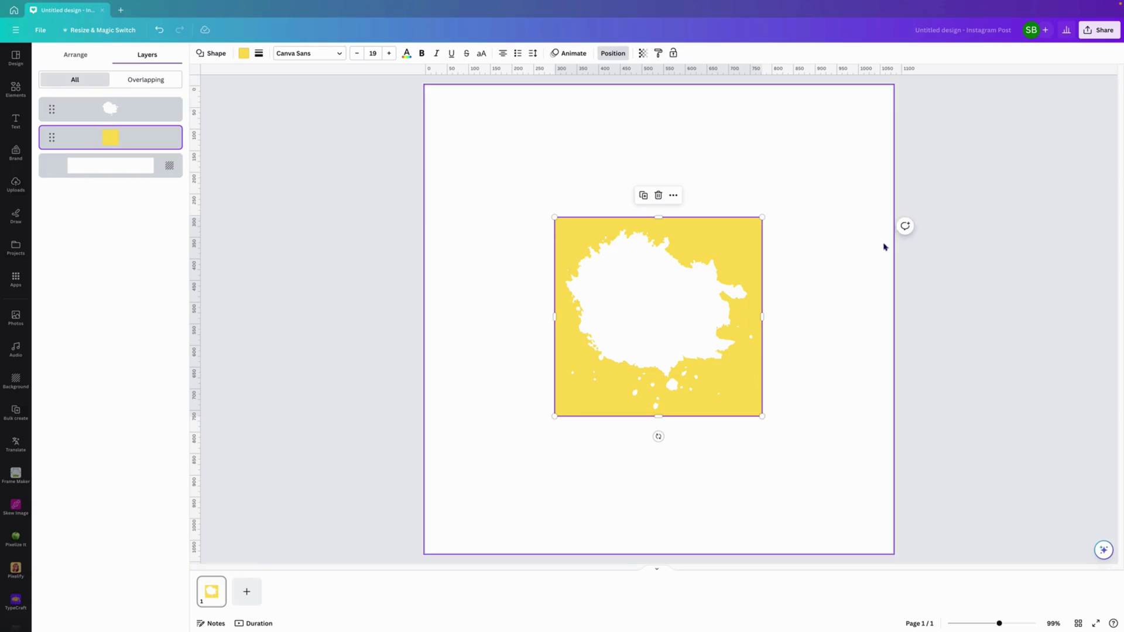
pyautogui.click(789, 143)
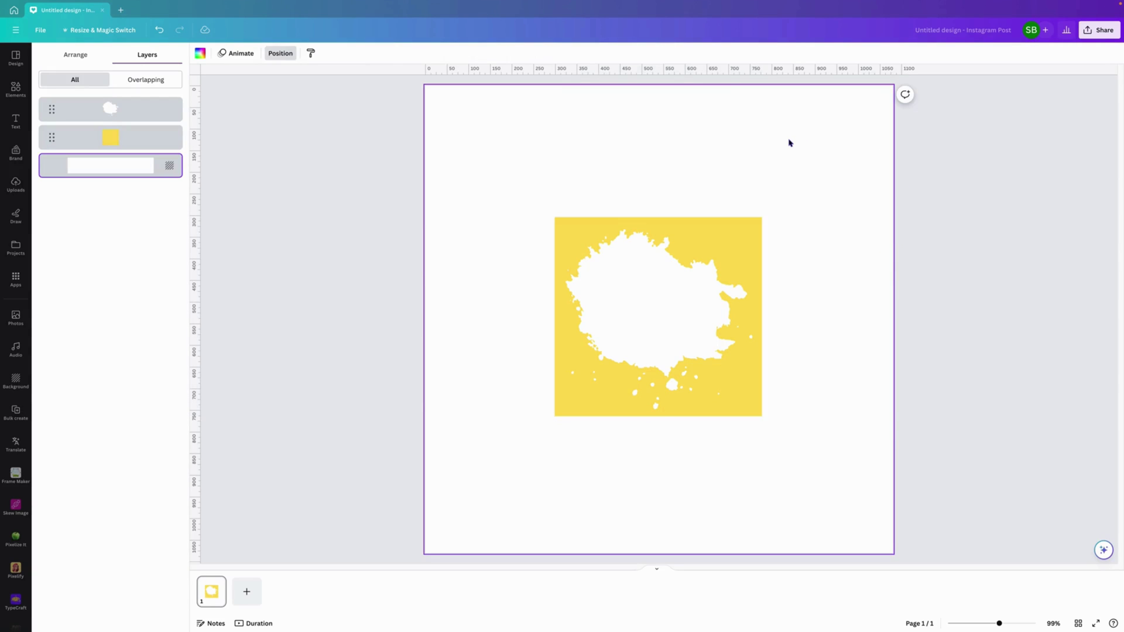
# Step: Download the design as a PNG named 'Splatter Frame' into the Canva Splatter folder
pyautogui.click(1099, 29)
pyautogui.click(995, 252)
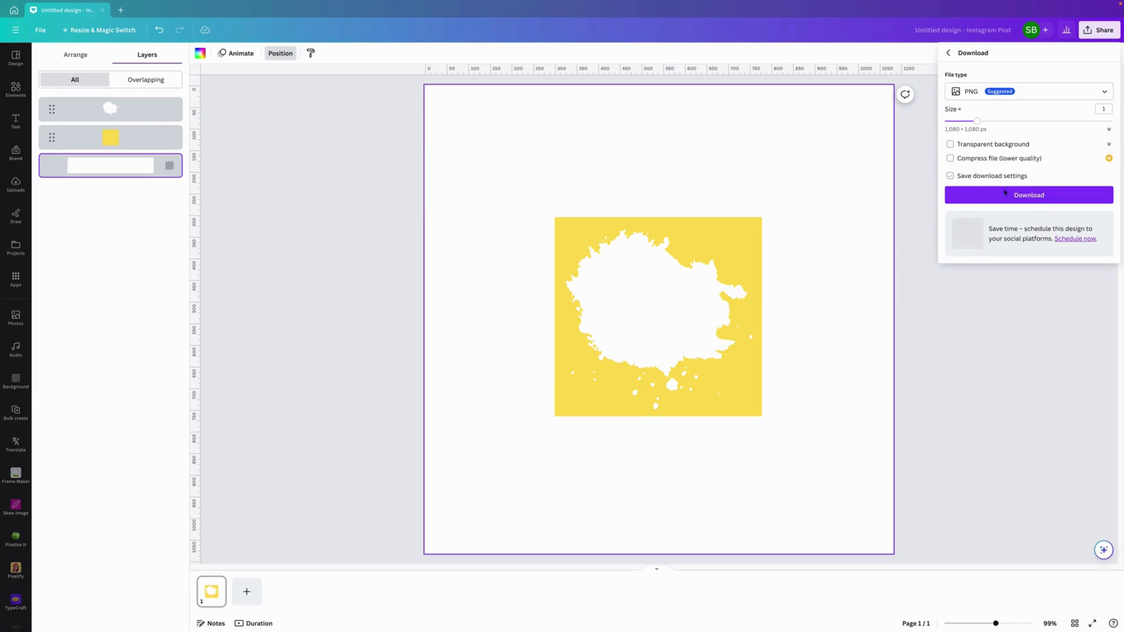
pyautogui.click(1015, 196)
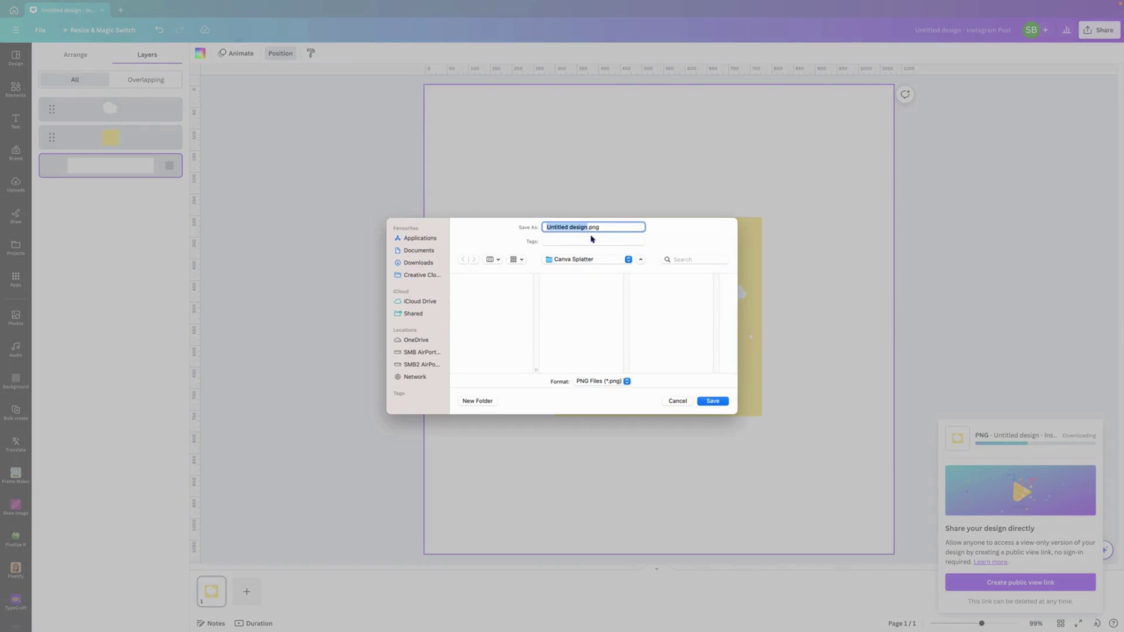
pyautogui.click(628, 260)
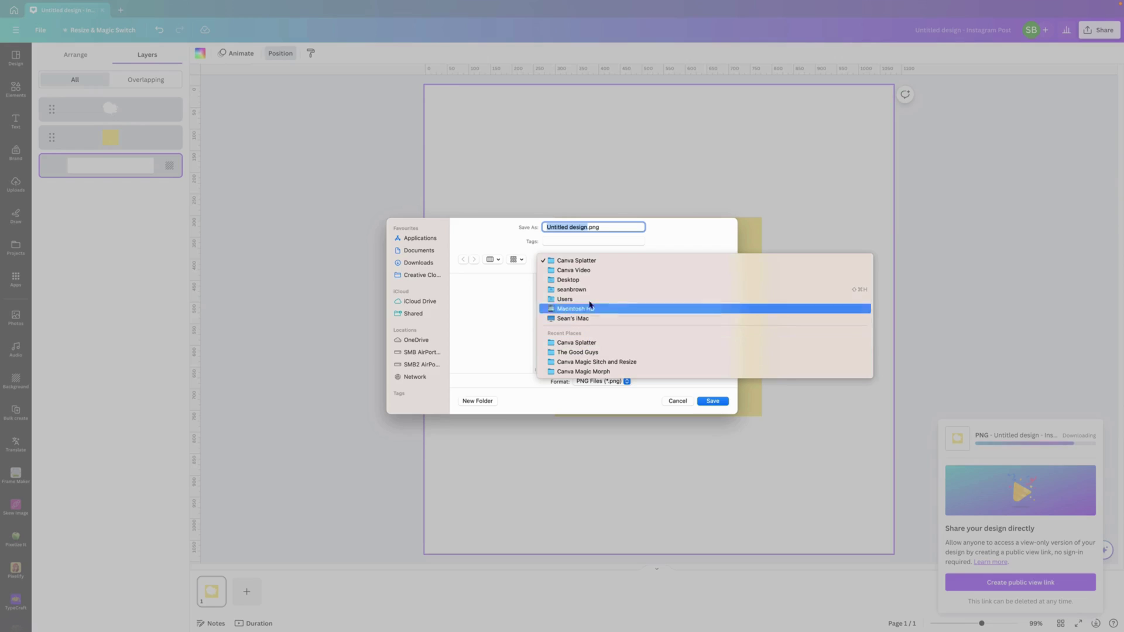
pyautogui.click(592, 261)
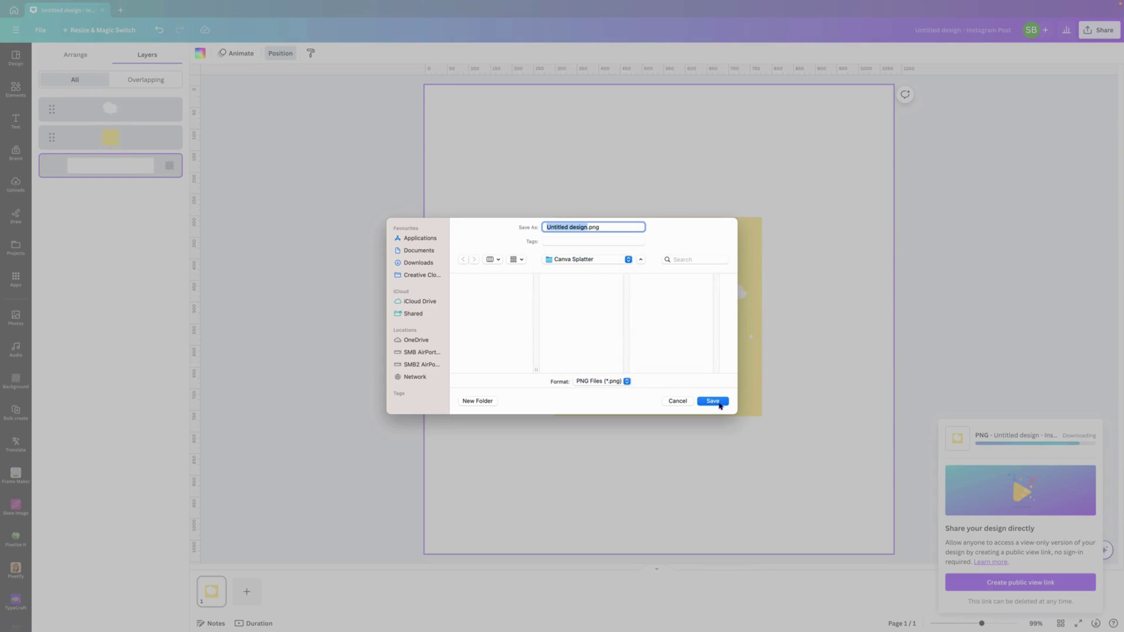
pyautogui.write('Splatter Frame')
pyautogui.click(723, 403)
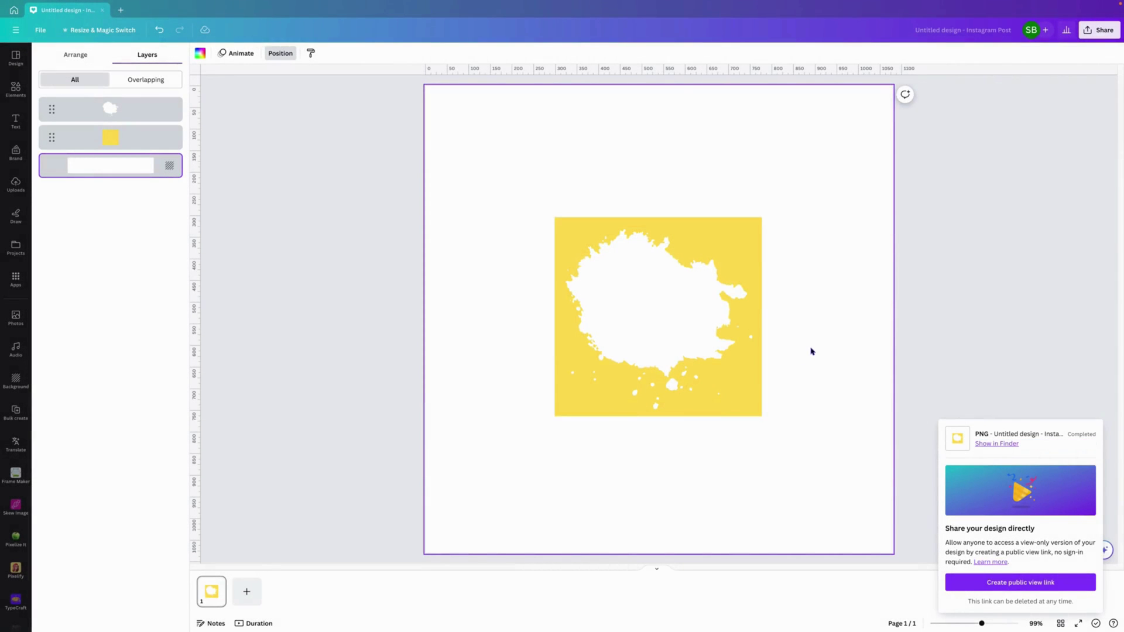
# Step: Add a second page and set its background to black
pyautogui.click(246, 595)
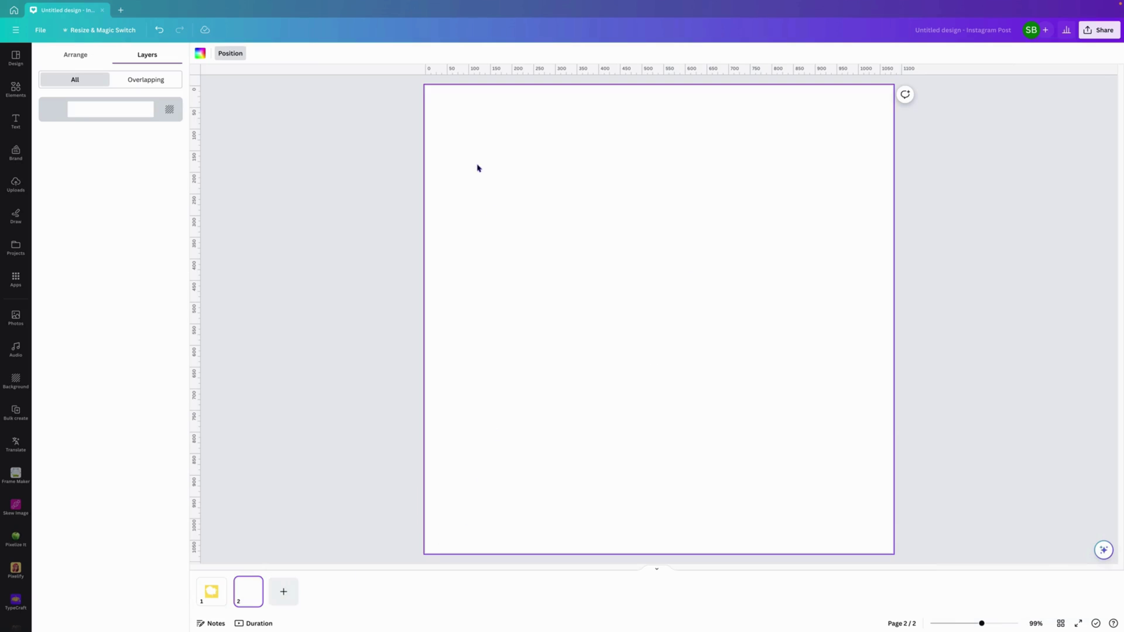
pyautogui.click(458, 118)
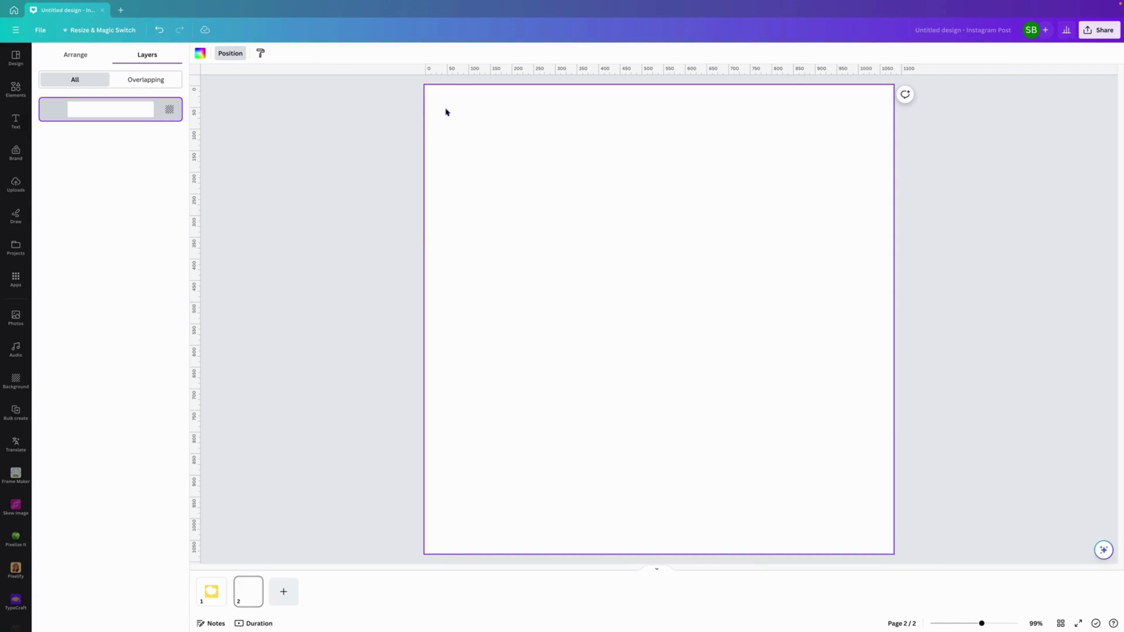
pyautogui.click(200, 53)
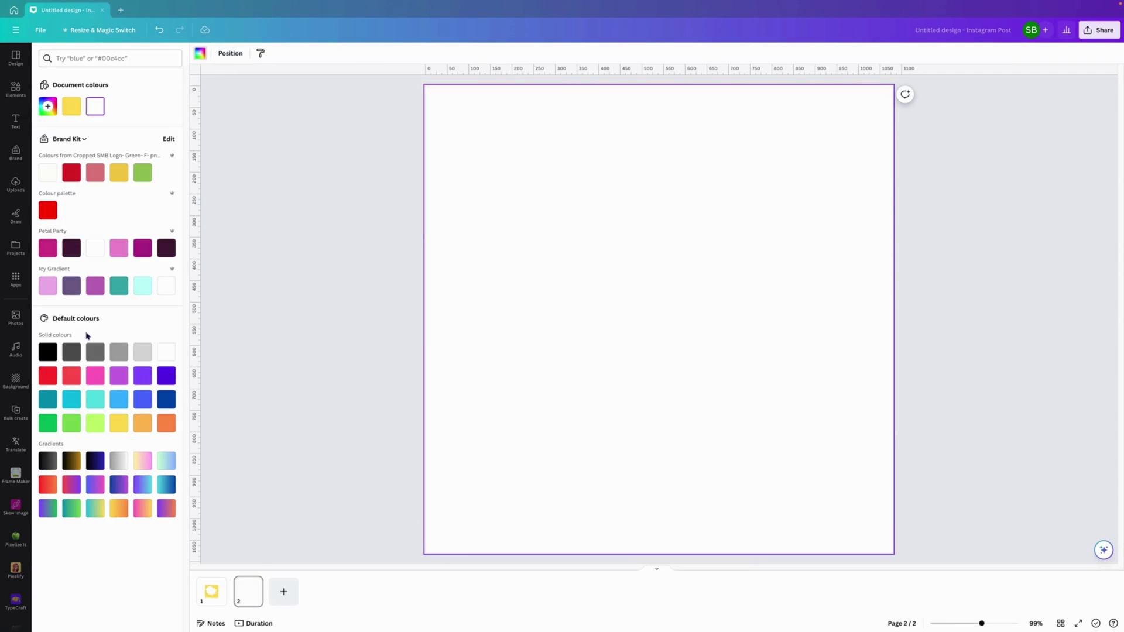
pyautogui.click(48, 352)
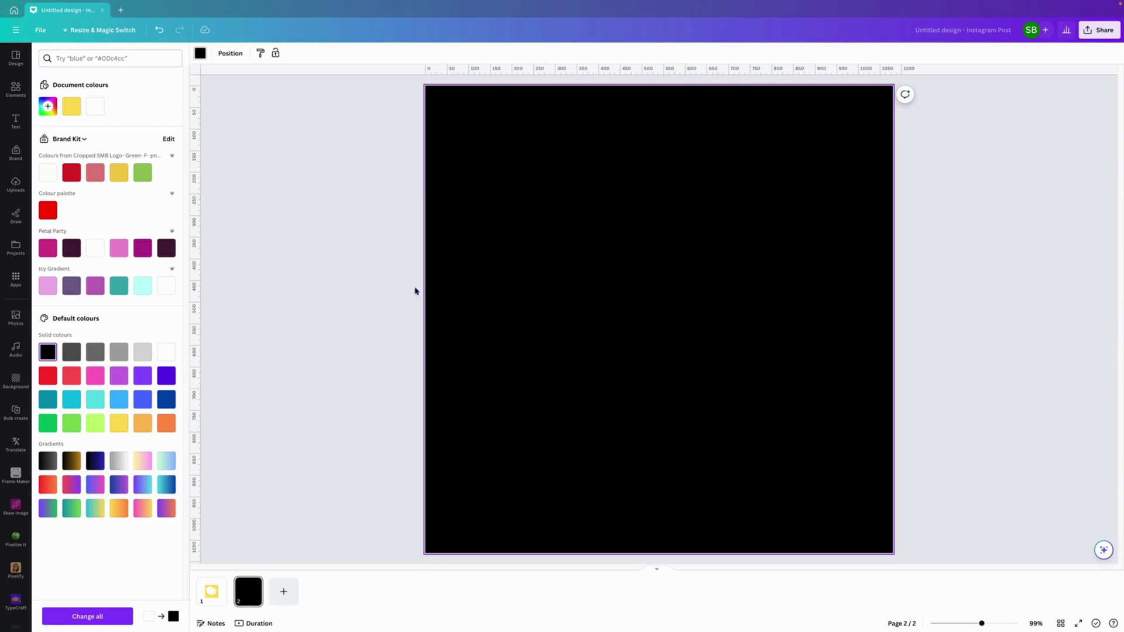
# Step: Upload Splatter Frame.png and place it on the new black page
pyautogui.click(16, 185)
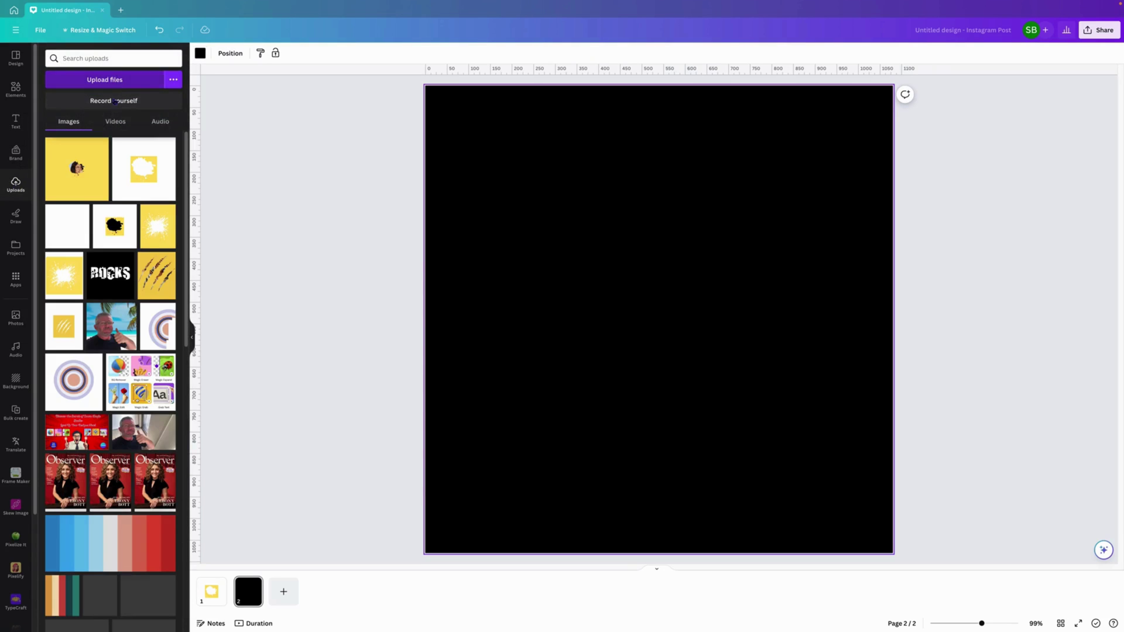
pyautogui.click(117, 83)
pyautogui.click(379, 265)
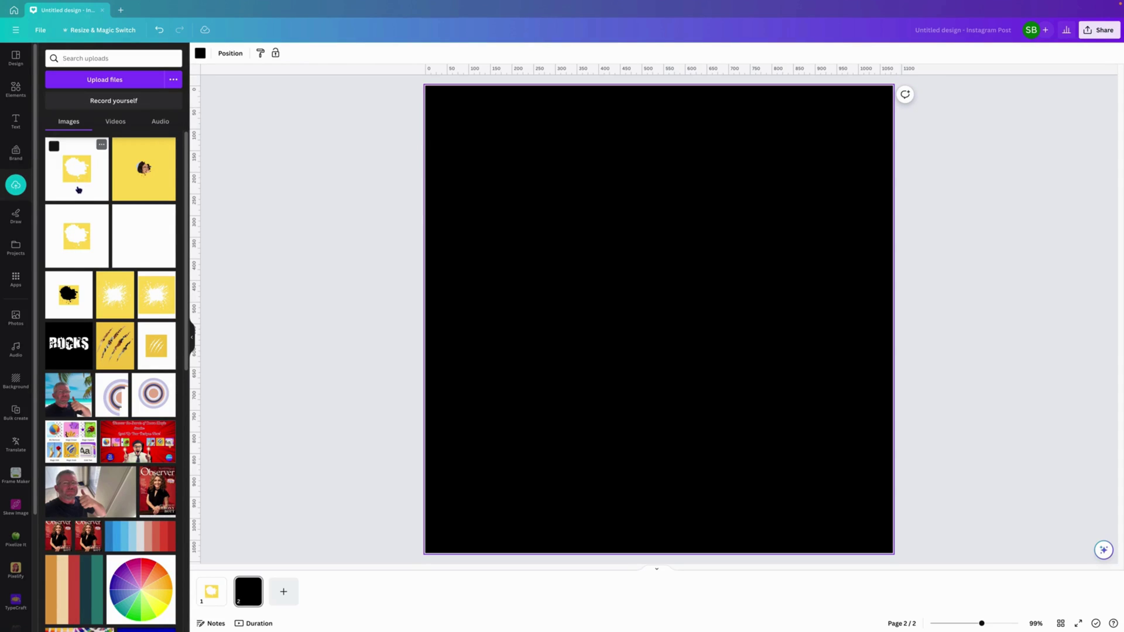
pyautogui.click(79, 189)
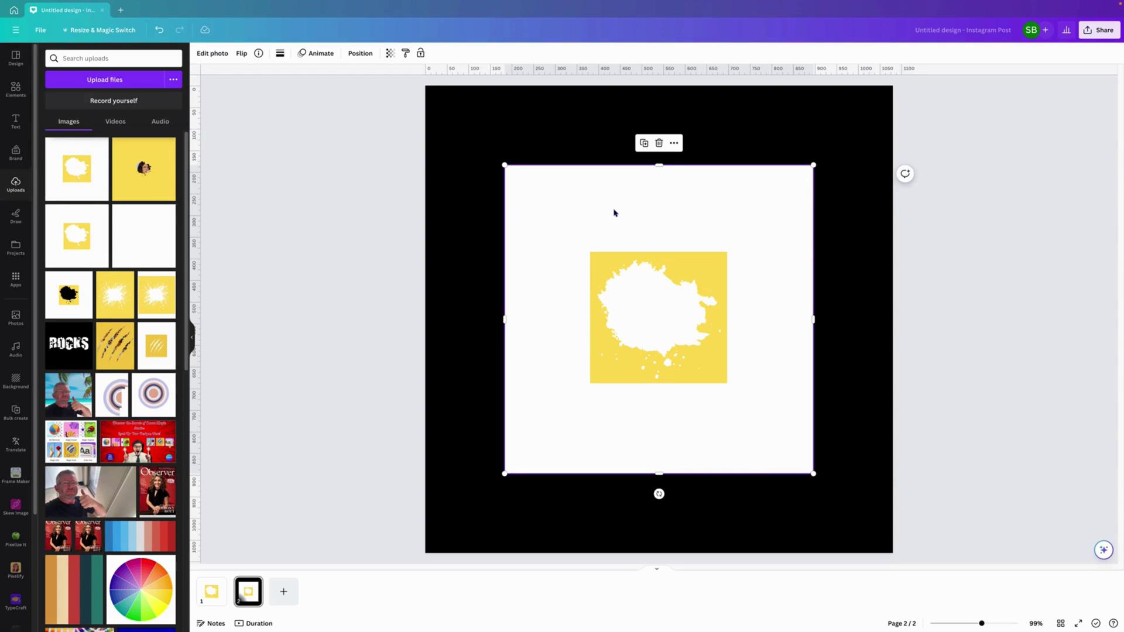
# Step: Remove the image's white background with BG Remover and crop all four edges to the yellow square
pyautogui.click(211, 57)
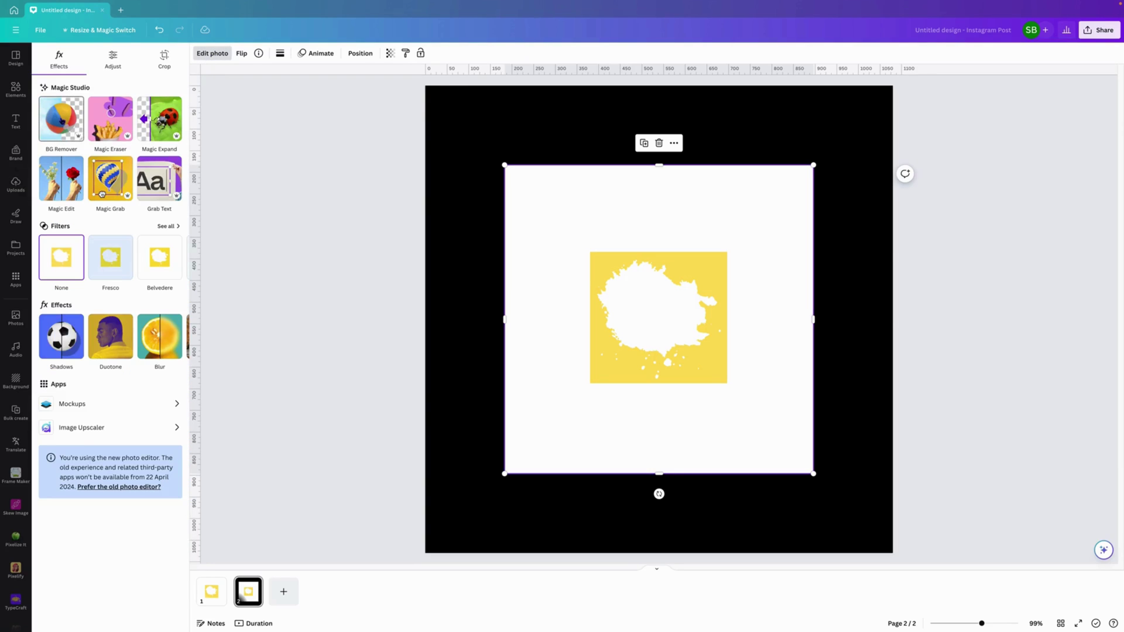
pyautogui.click(58, 127)
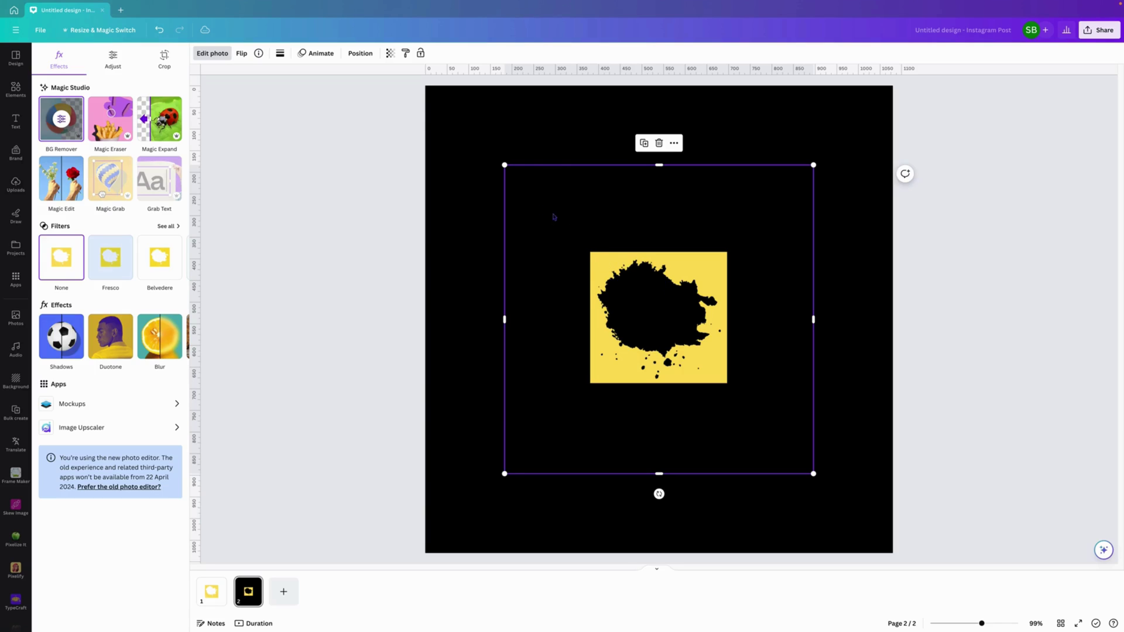
pyautogui.moveTo(504, 319); pyautogui.dragTo(583, 319)
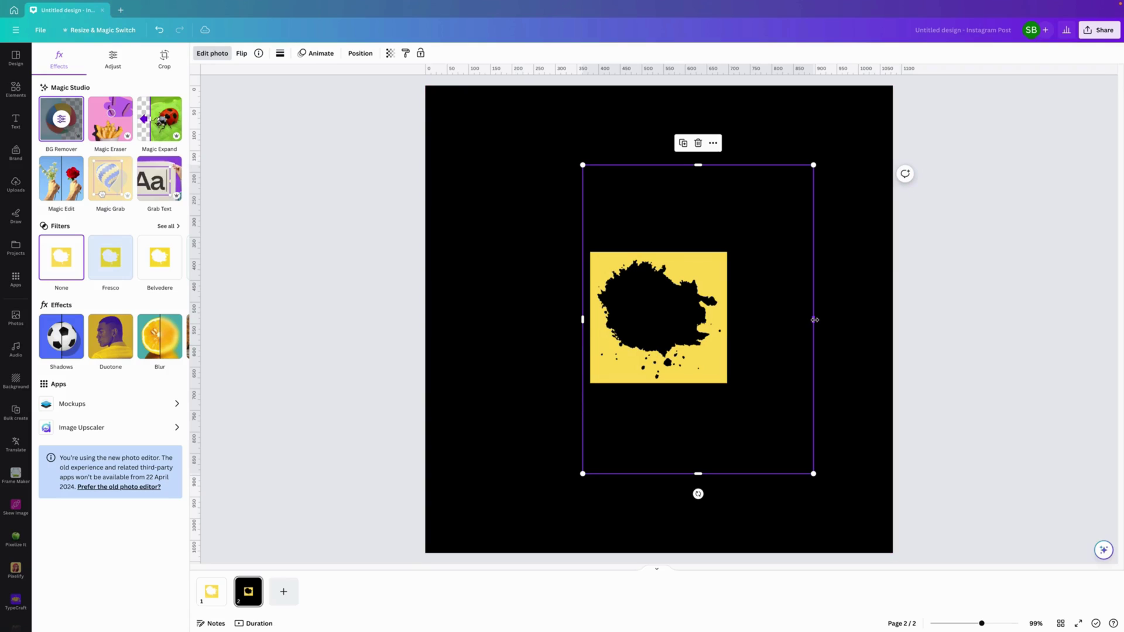
pyautogui.moveTo(815, 320); pyautogui.dragTo(731, 351)
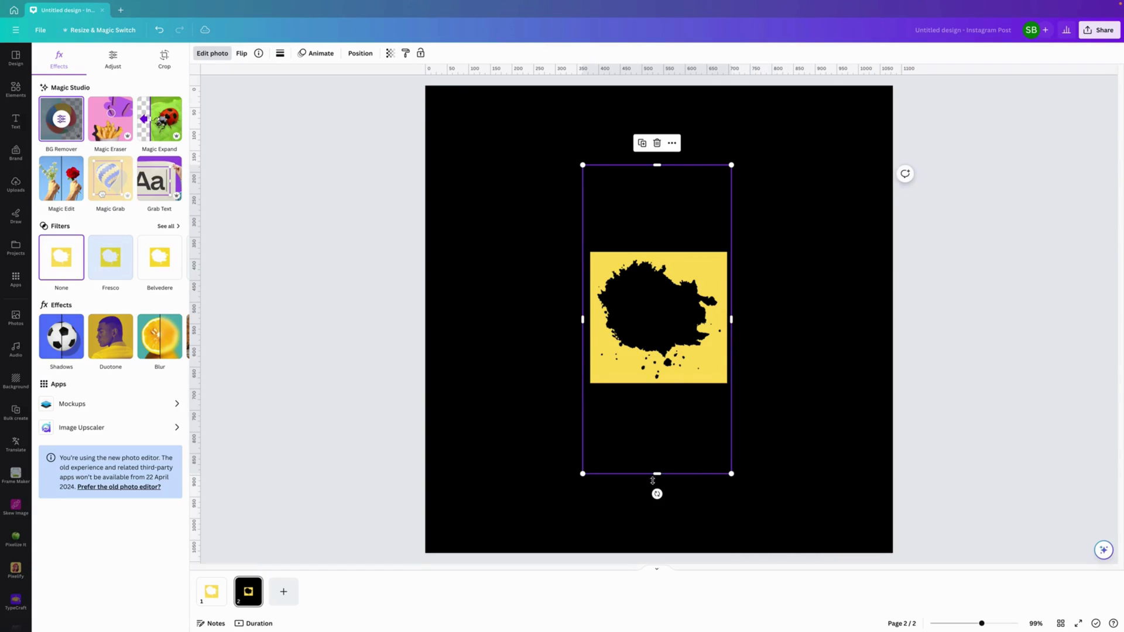
pyautogui.moveTo(657, 474); pyautogui.dragTo(661, 391)
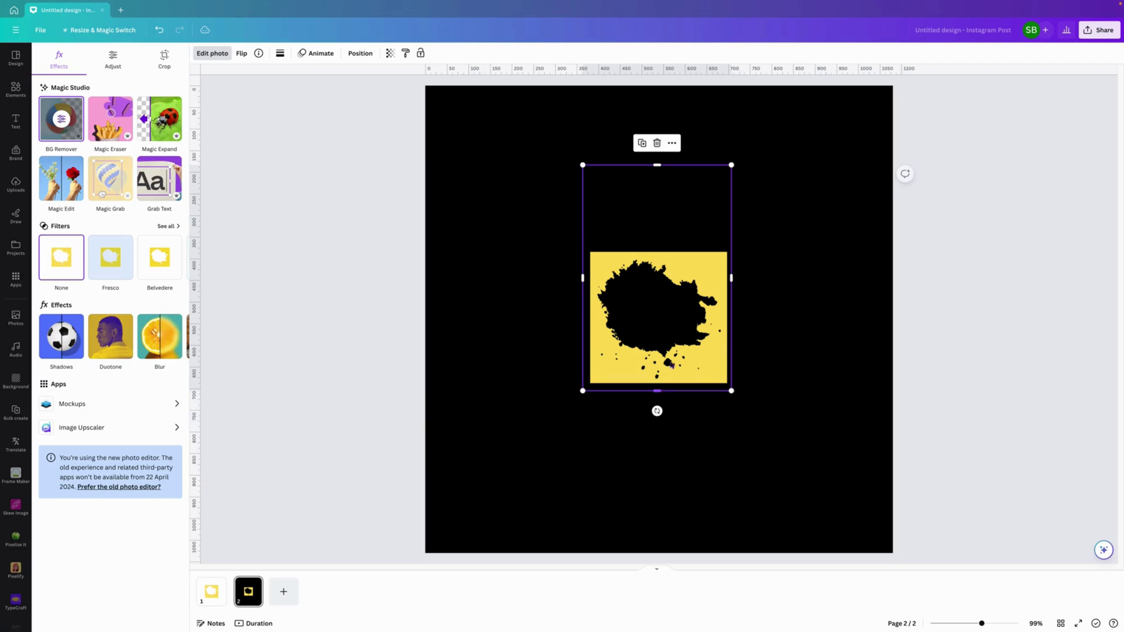
pyautogui.moveTo(660, 167); pyautogui.dragTo(661, 245)
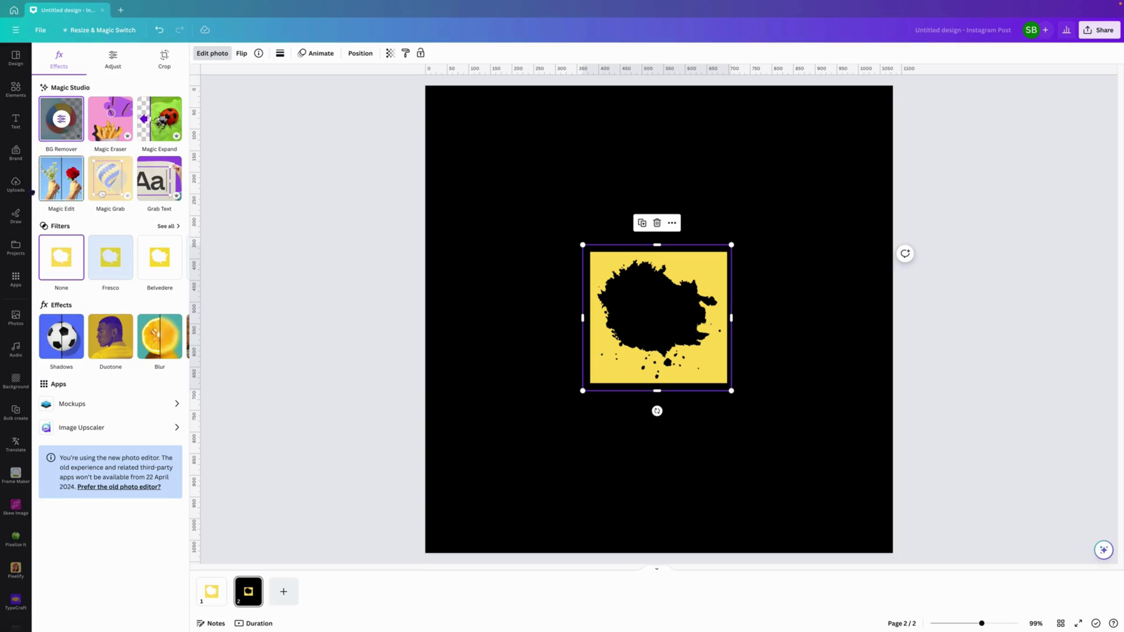
# Step: Rerun the 'portrait of female' element search, filter to Photos, and scroll through the results
pyautogui.click(16, 184)
pyautogui.click(17, 94)
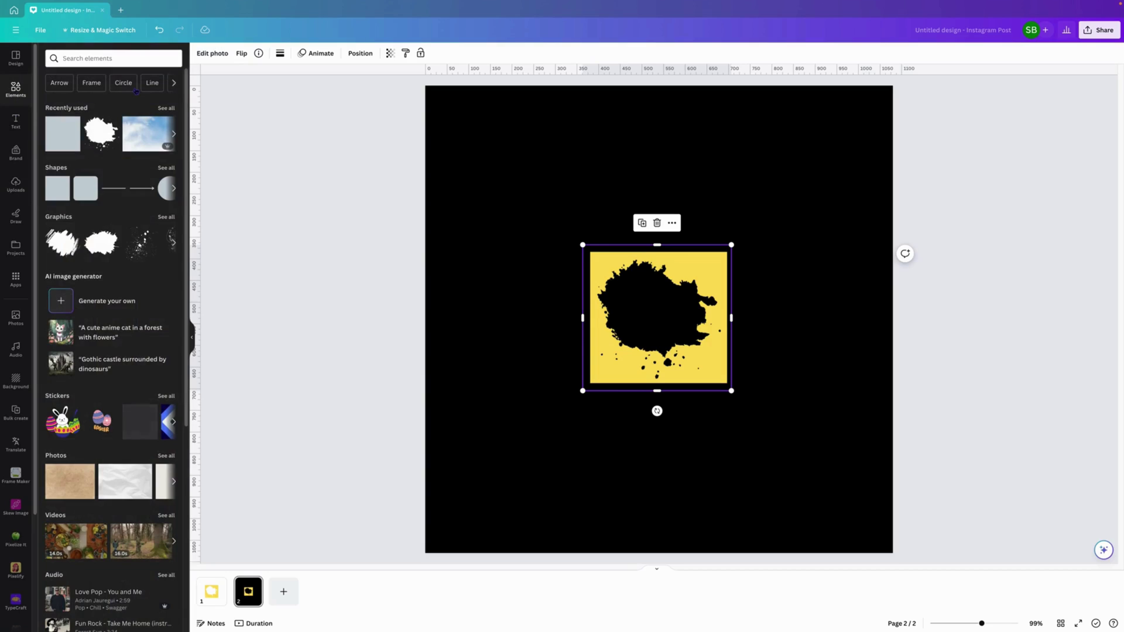
pyautogui.click(102, 58)
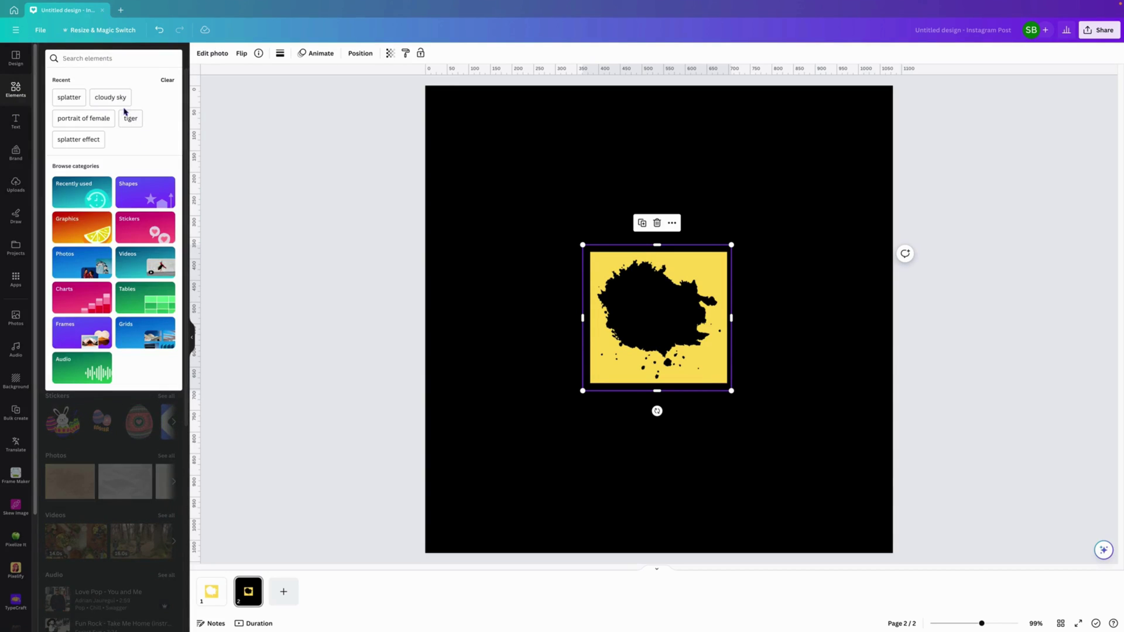
pyautogui.click(88, 119)
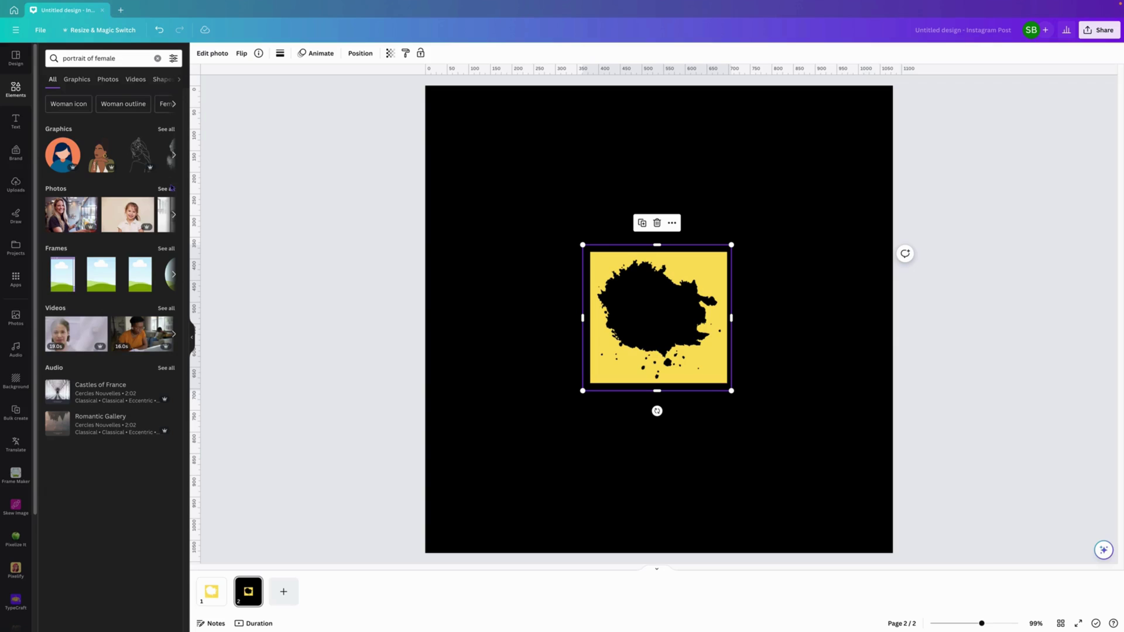
pyautogui.click(169, 188)
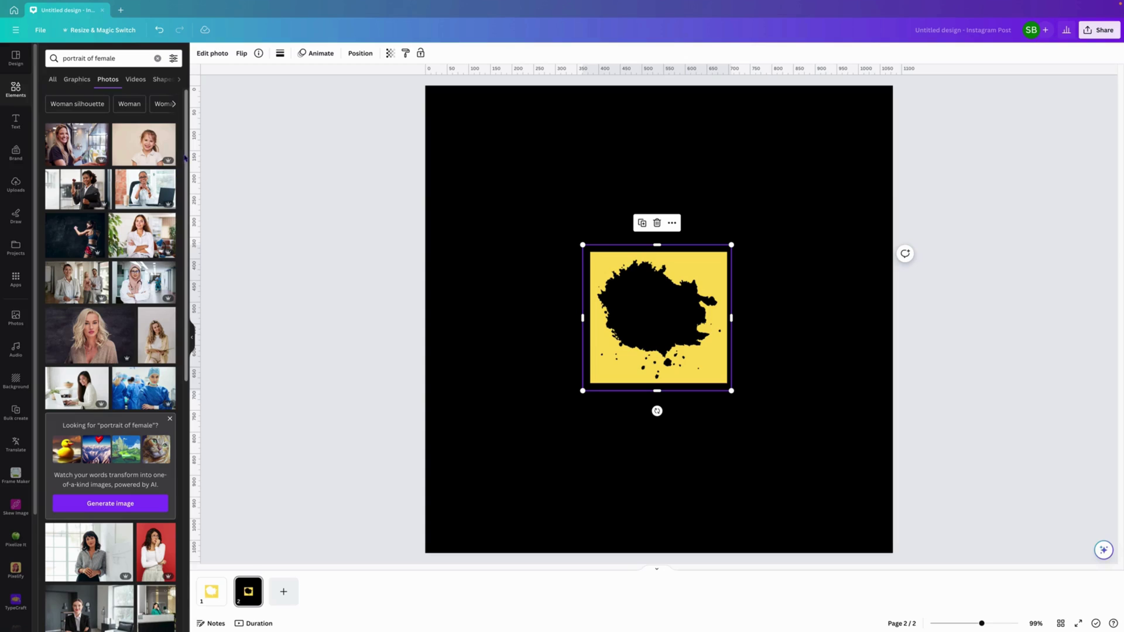
pyautogui.moveTo(188, 146); pyautogui.dragTo(180, 466)
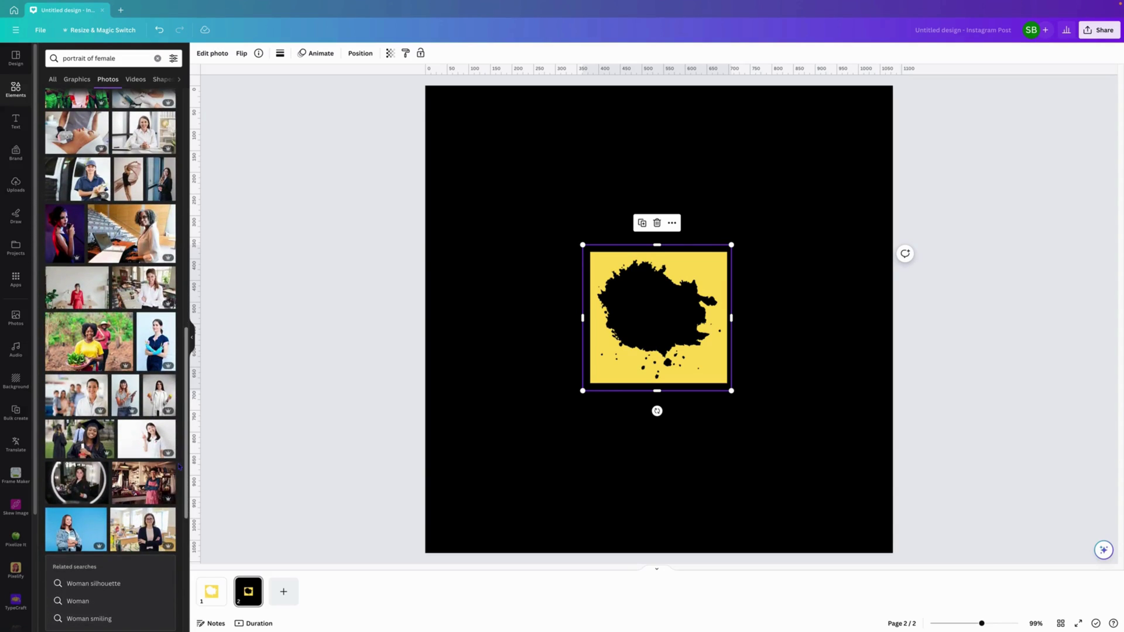
pyautogui.moveTo(179, 467); pyautogui.dragTo(168, 580)
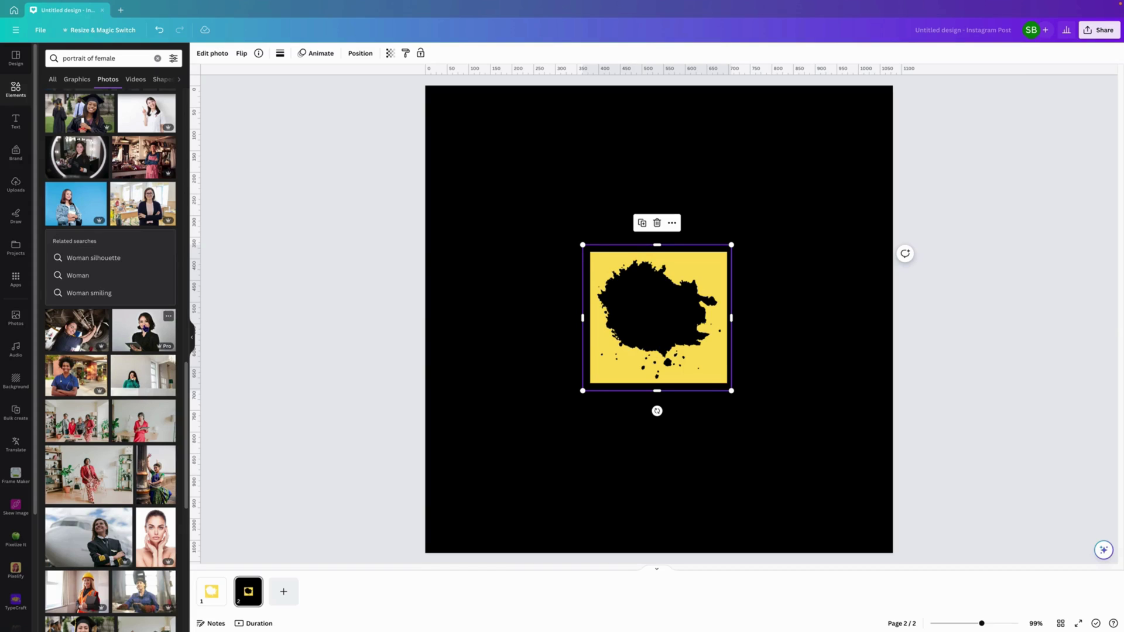
# Step: Add the woman-with-tablet photo and crop it to head and shoulders over the splatter frame
pyautogui.click(144, 330)
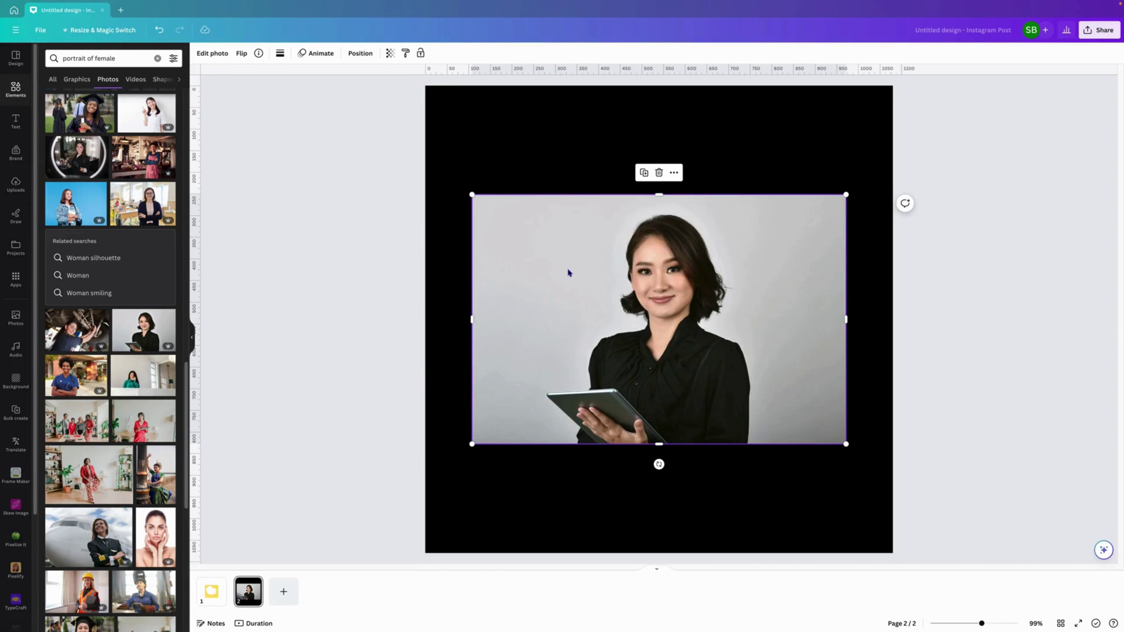
pyautogui.moveTo(472, 319); pyautogui.dragTo(542, 343)
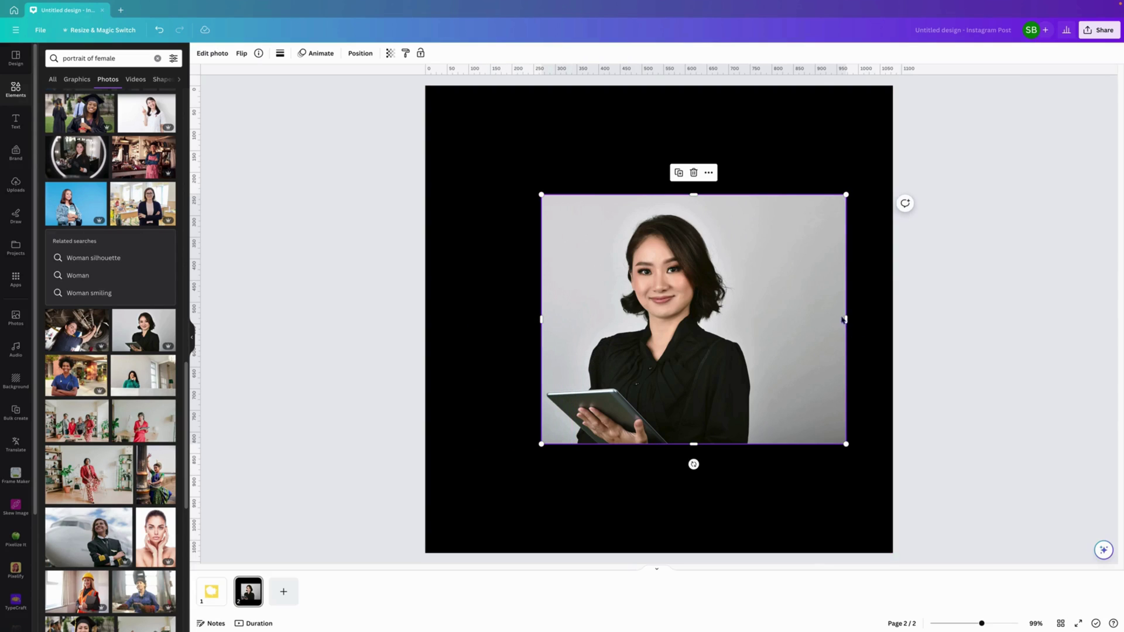
pyautogui.moveTo(845, 321); pyautogui.dragTo(761, 321)
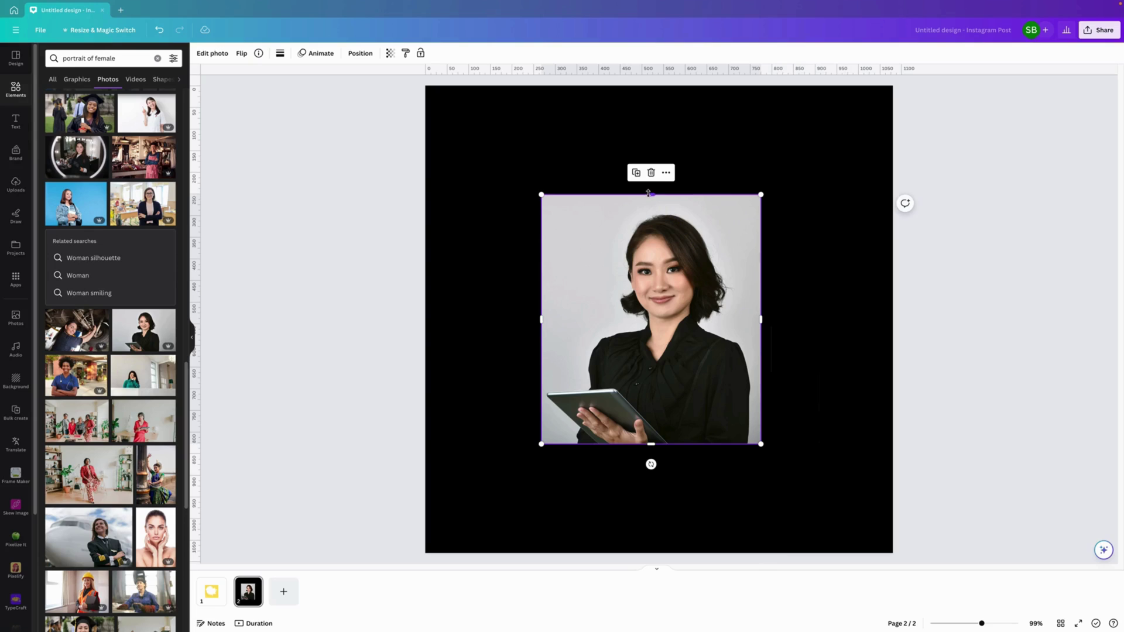
pyautogui.moveTo(651, 196); pyautogui.dragTo(649, 207)
pyautogui.moveTo(673, 342); pyautogui.dragTo(694, 391)
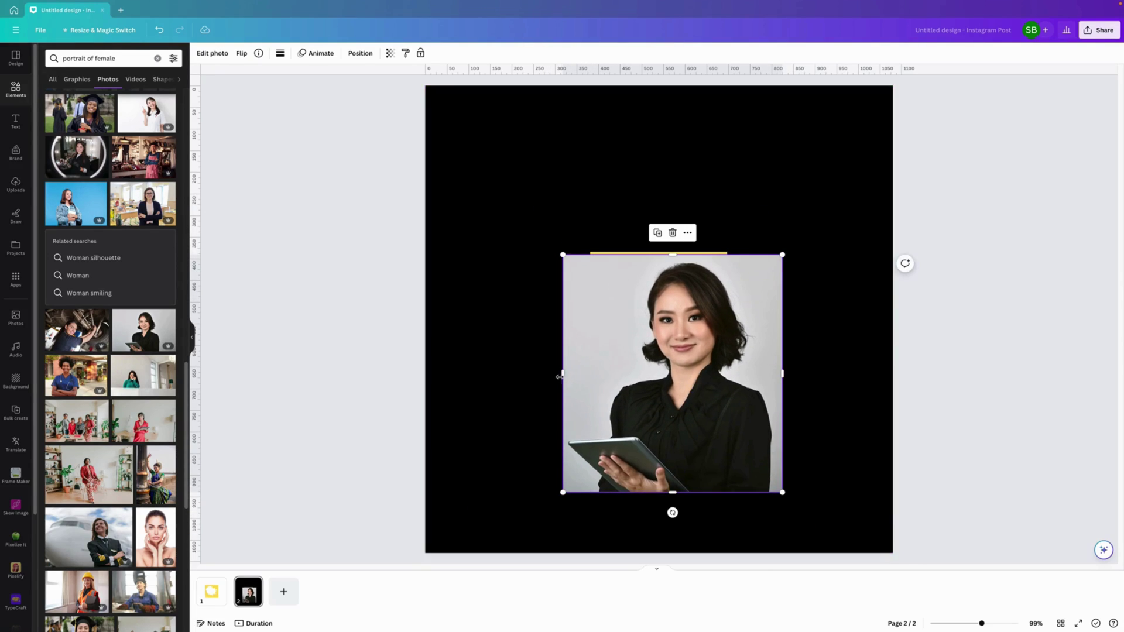
pyautogui.moveTo(589, 377)
pyautogui.mouseDown()
pyautogui.moveTo(612, 380)
pyautogui.moveTo(593, 381)
pyautogui.mouseUp()
pyautogui.moveTo(783, 375); pyautogui.dragTo(759, 379)
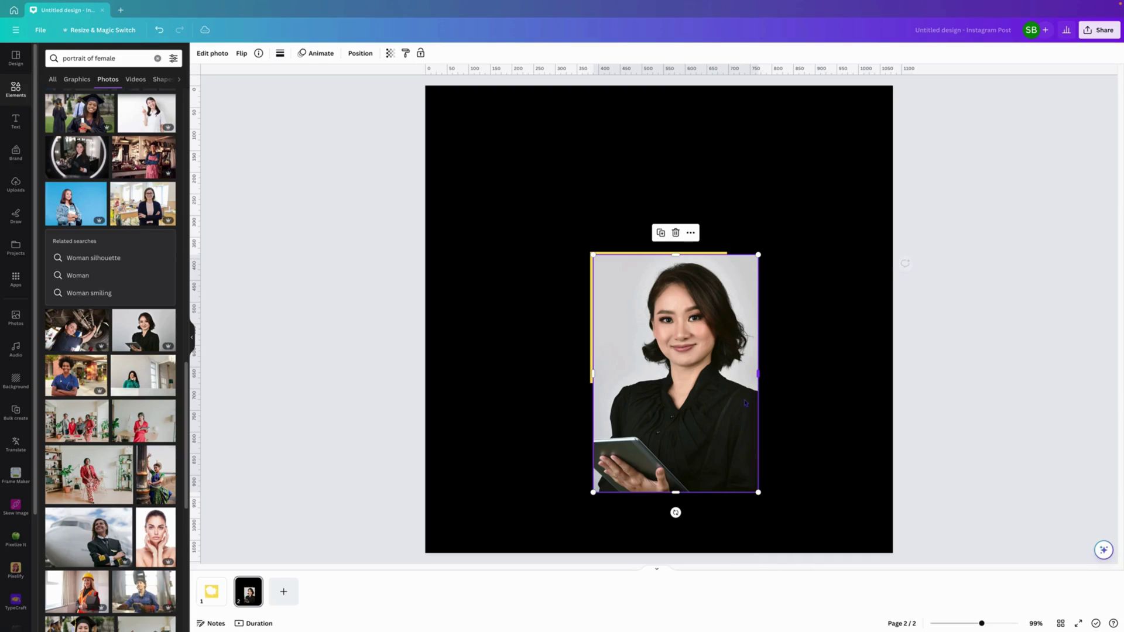
pyautogui.moveTo(676, 492); pyautogui.dragTo(663, 341)
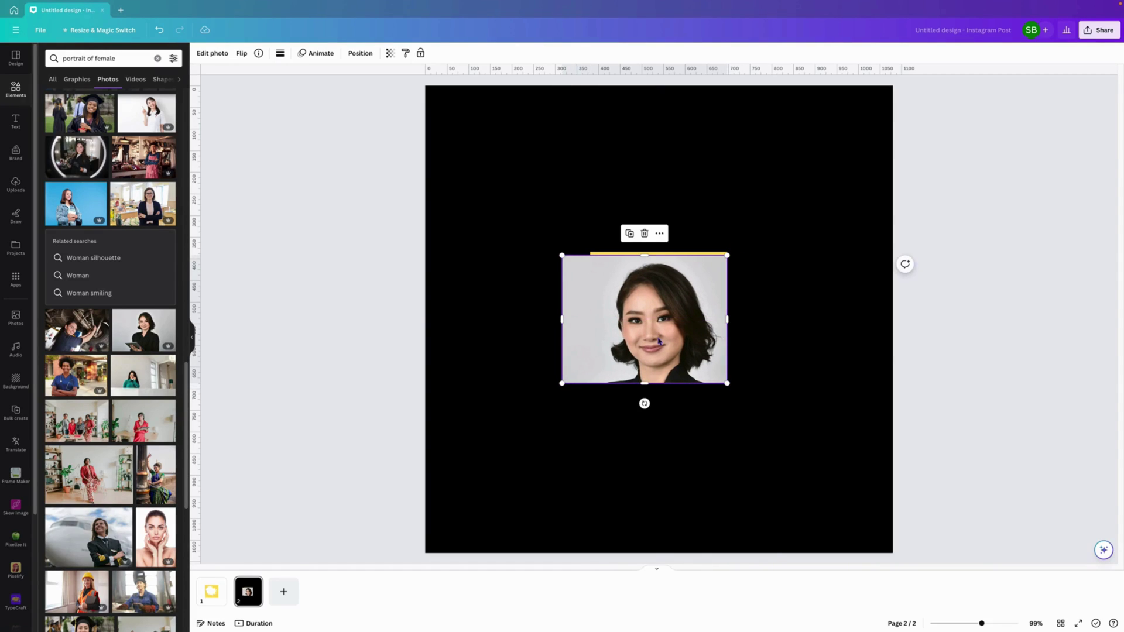
# Step: Send the portrait photo behind the yellow splatter frame and trim its grey left strip
pyautogui.rightClick(659, 338)
pyautogui.moveTo(694, 445)
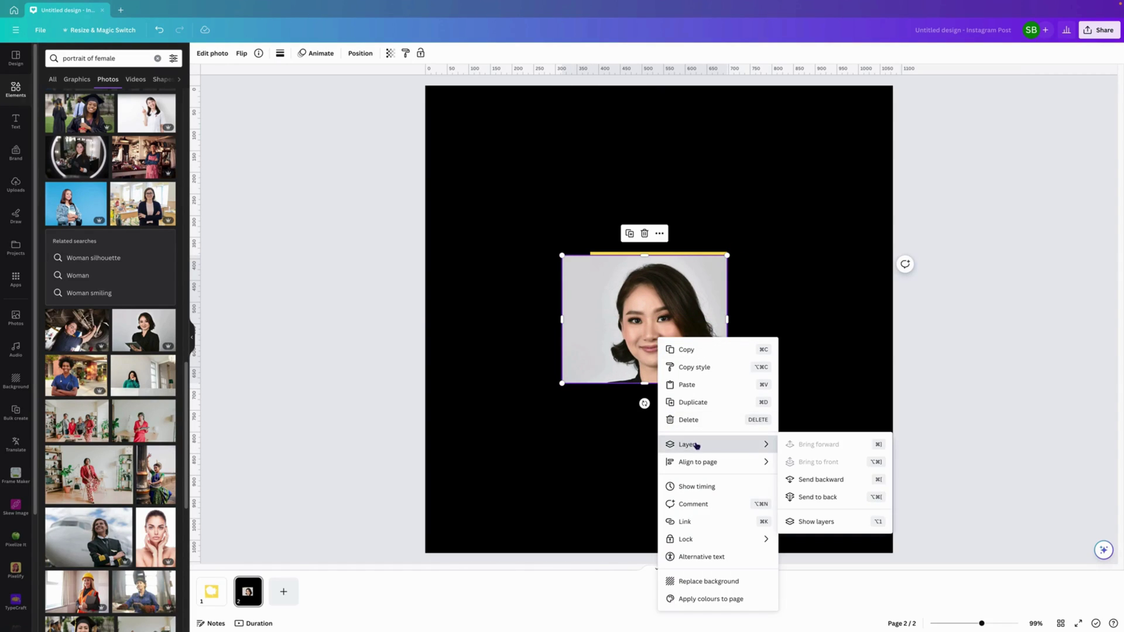
pyautogui.click(811, 497)
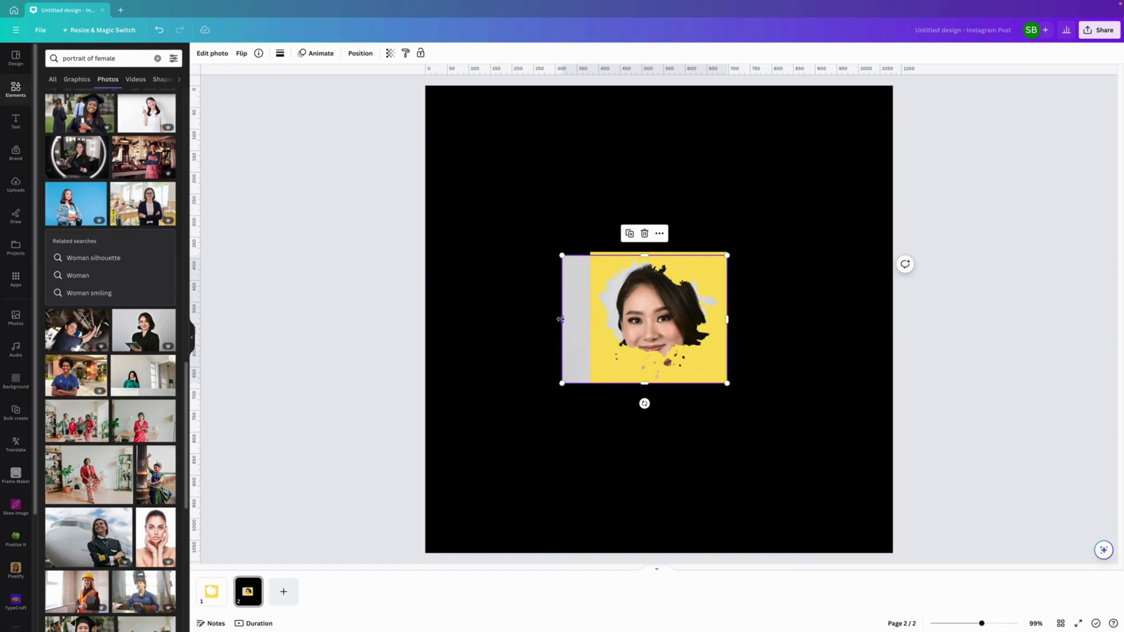
pyautogui.moveTo(562, 319); pyautogui.dragTo(593, 319)
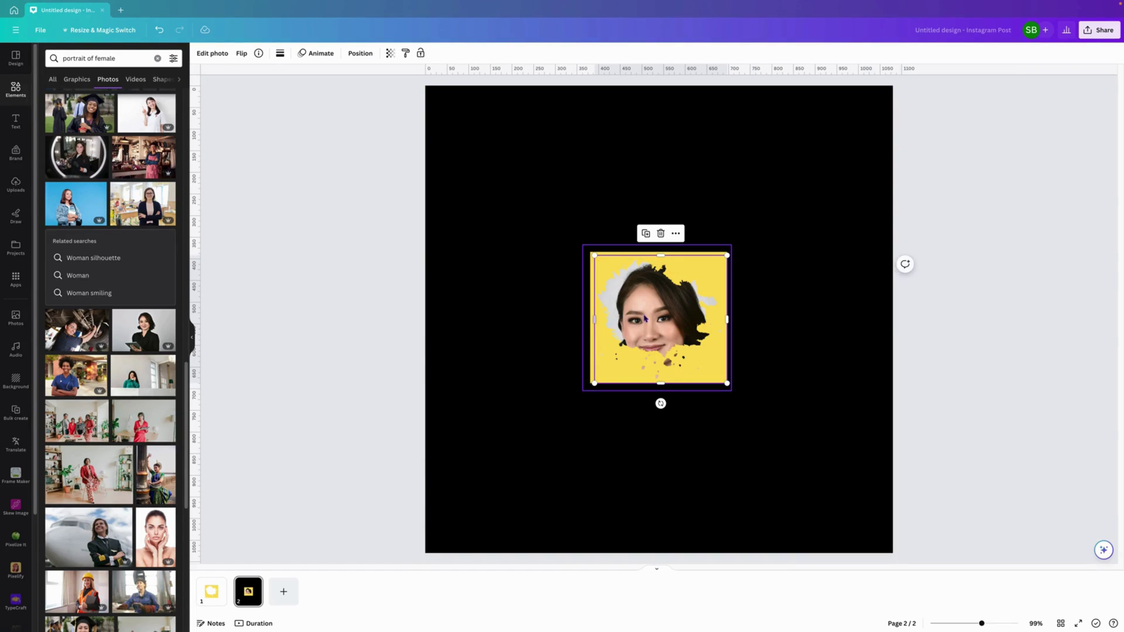
# Step: Move the yellow splatter frame onto the page's centre line
pyautogui.click(585, 303)
pyautogui.moveTo(585, 303); pyautogui.dragTo(586, 308)
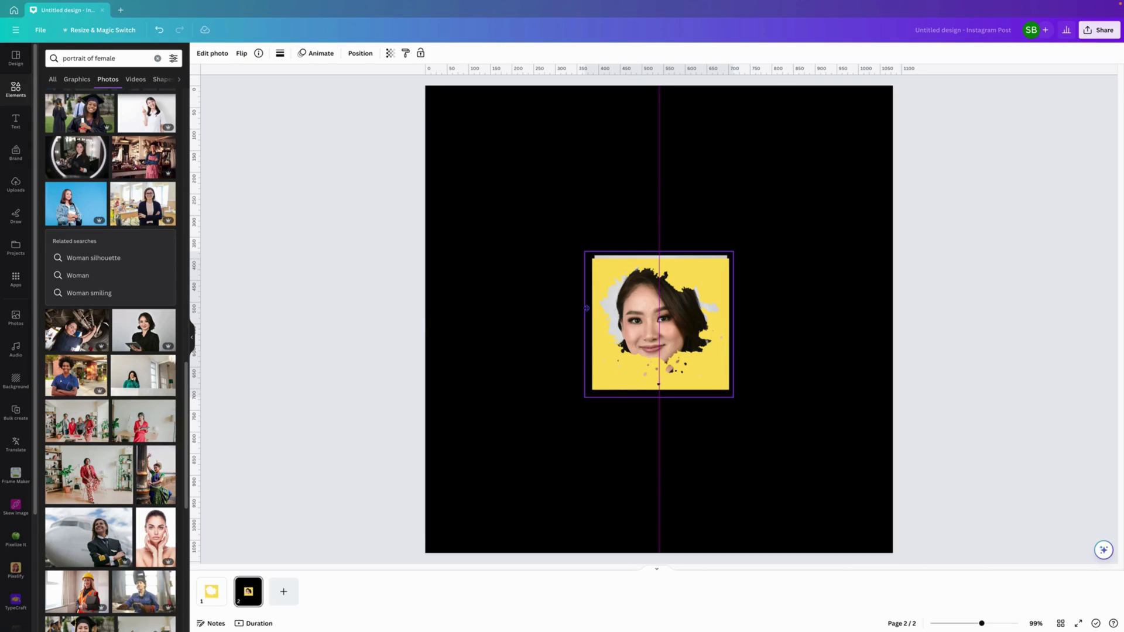
pyautogui.moveTo(587, 308); pyautogui.dragTo(586, 308)
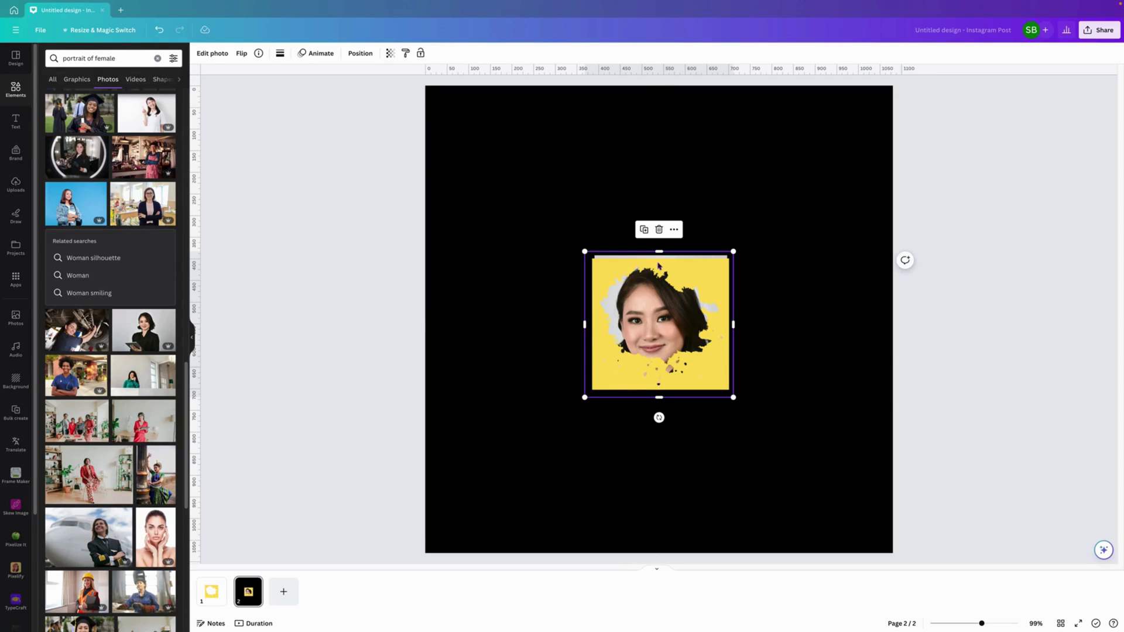
# Step: Select the portrait in the layers list and fine-tune its crop inside the splatter cut-out
pyautogui.rightClick(647, 281)
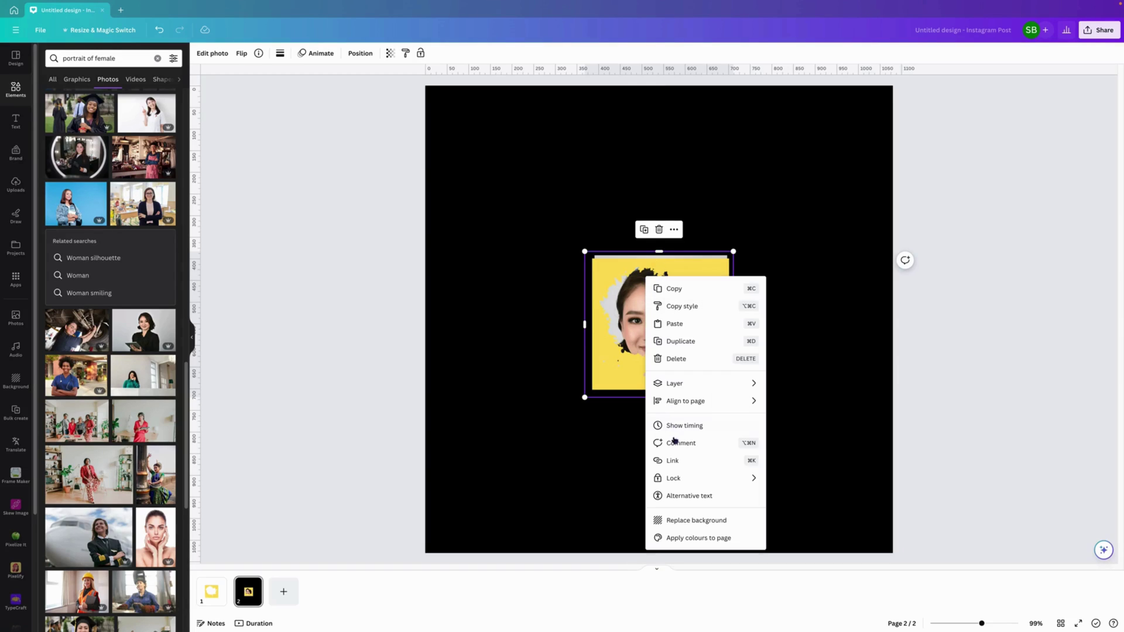
pyautogui.moveTo(682, 385)
pyautogui.click(811, 460)
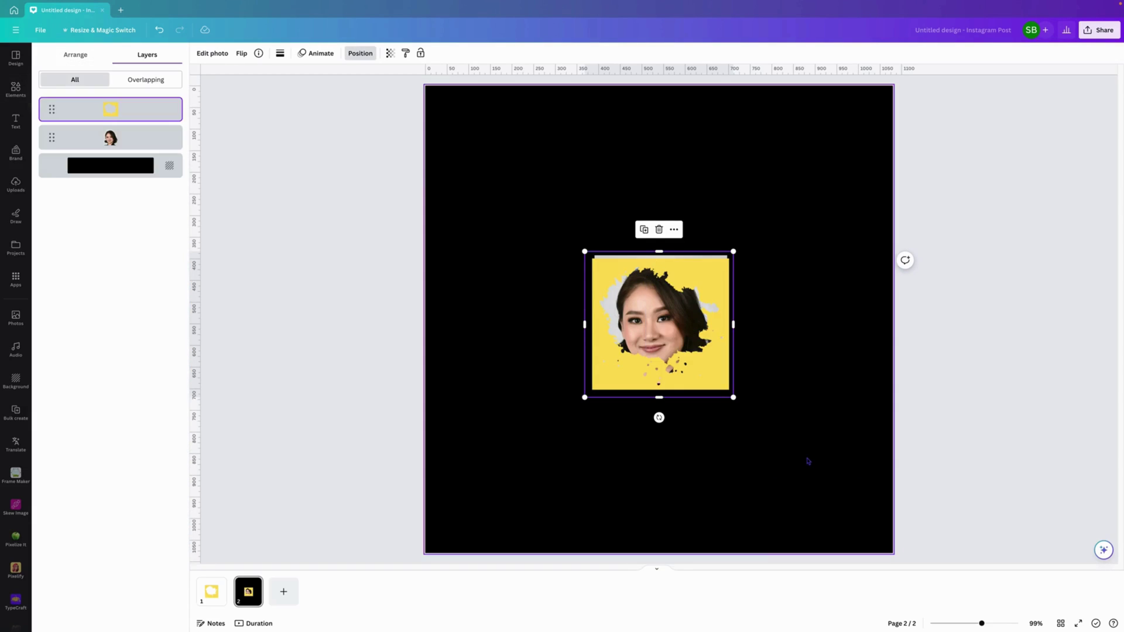
pyautogui.click(133, 139)
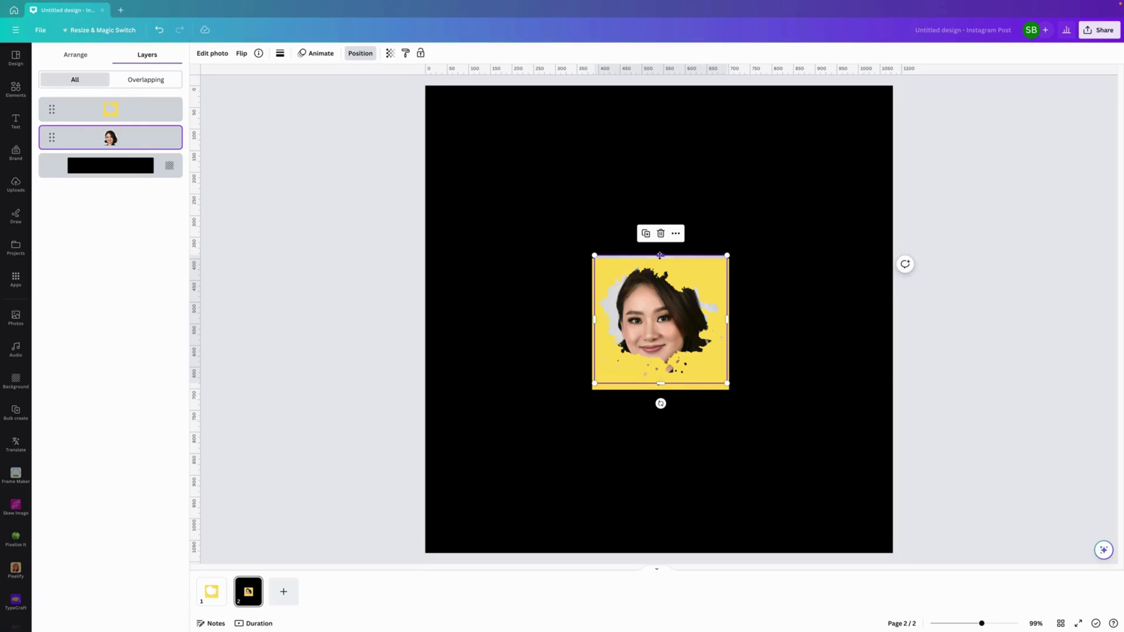
pyautogui.moveTo(660, 255); pyautogui.dragTo(661, 261)
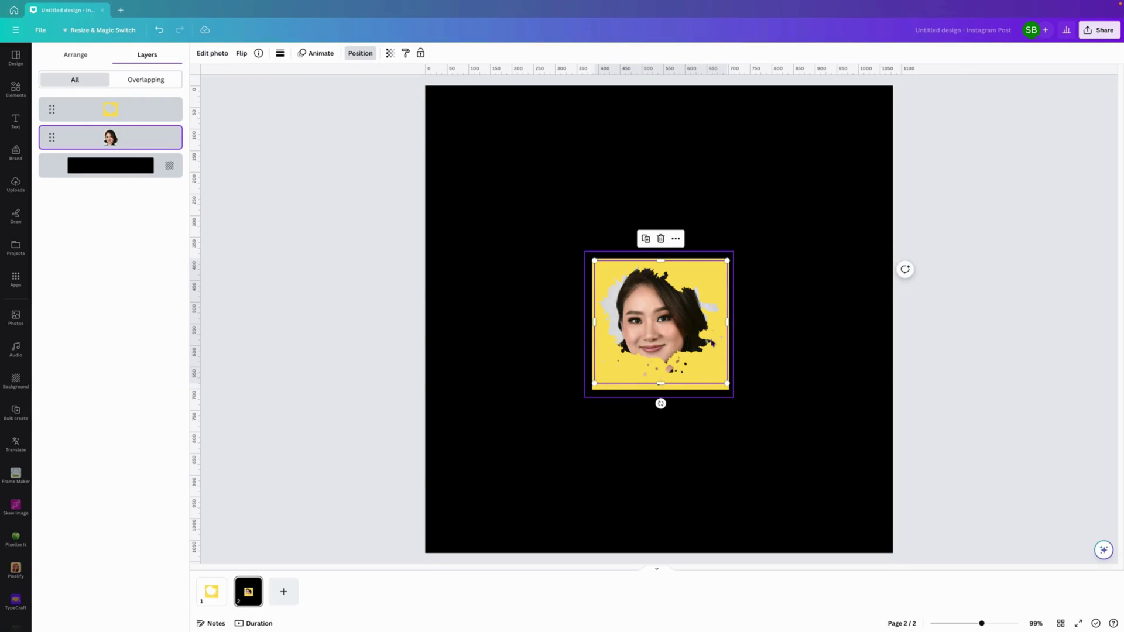
pyautogui.moveTo(725, 323); pyautogui.dragTo(723, 323)
pyautogui.moveTo(594, 322); pyautogui.dragTo(600, 322)
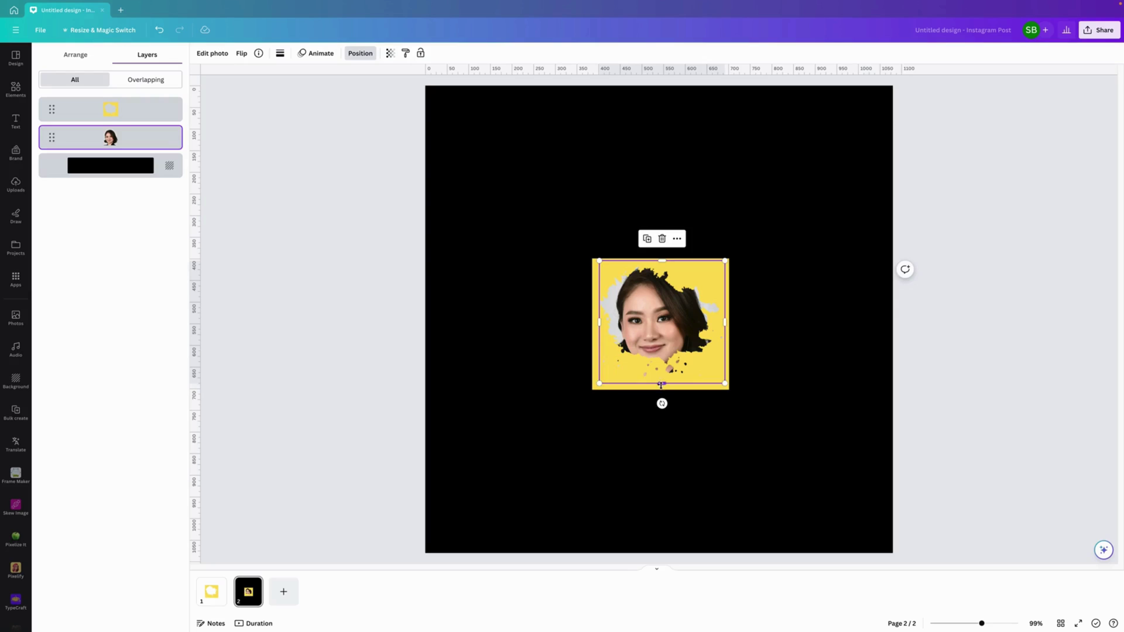
pyautogui.moveTo(661, 385); pyautogui.dragTo(661, 388)
# Step: Change the page background from black to yellow
pyautogui.click(779, 288)
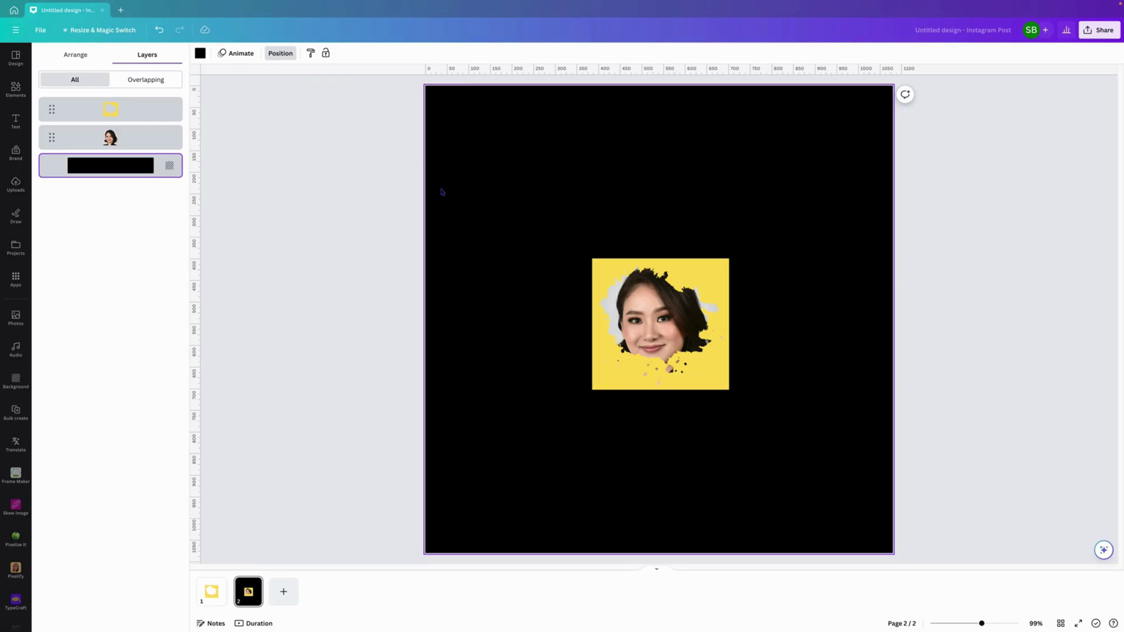
pyautogui.click(201, 53)
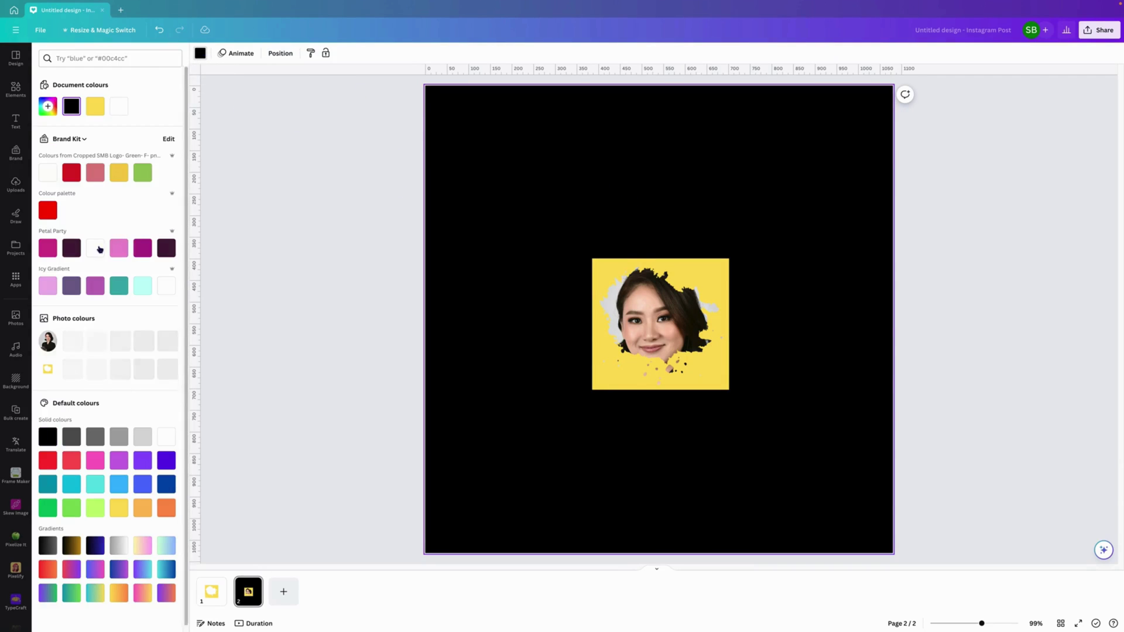
pyautogui.click(119, 503)
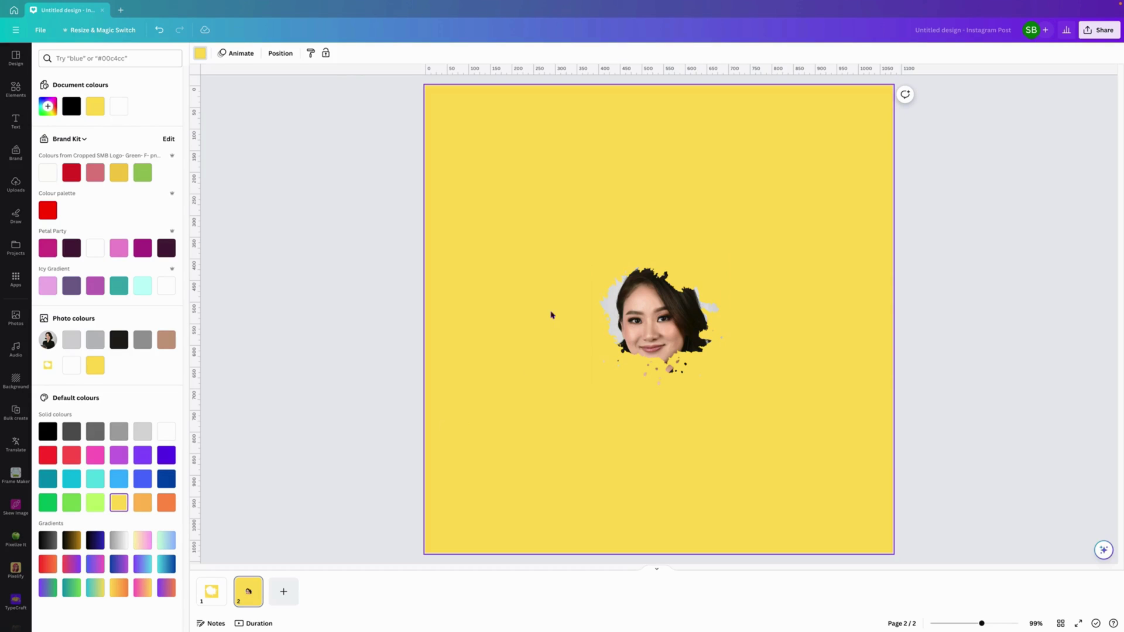
pyautogui.click(1100, 30)
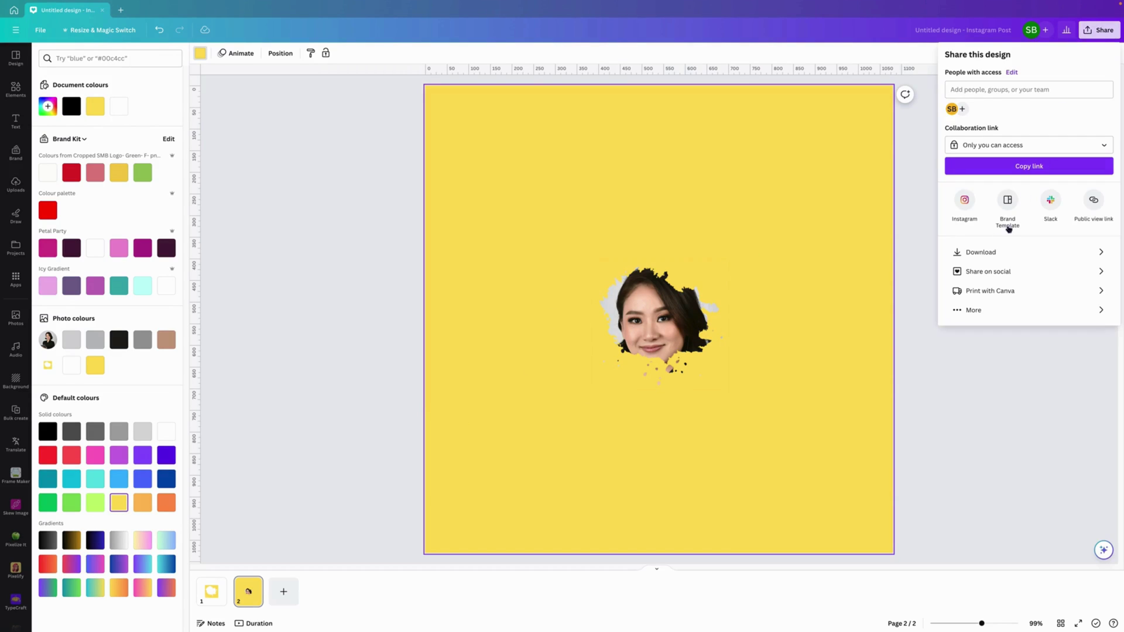
# Step: Download page 2 as a PNG named Splatter Frame.png, replacing the existing file
pyautogui.click(991, 253)
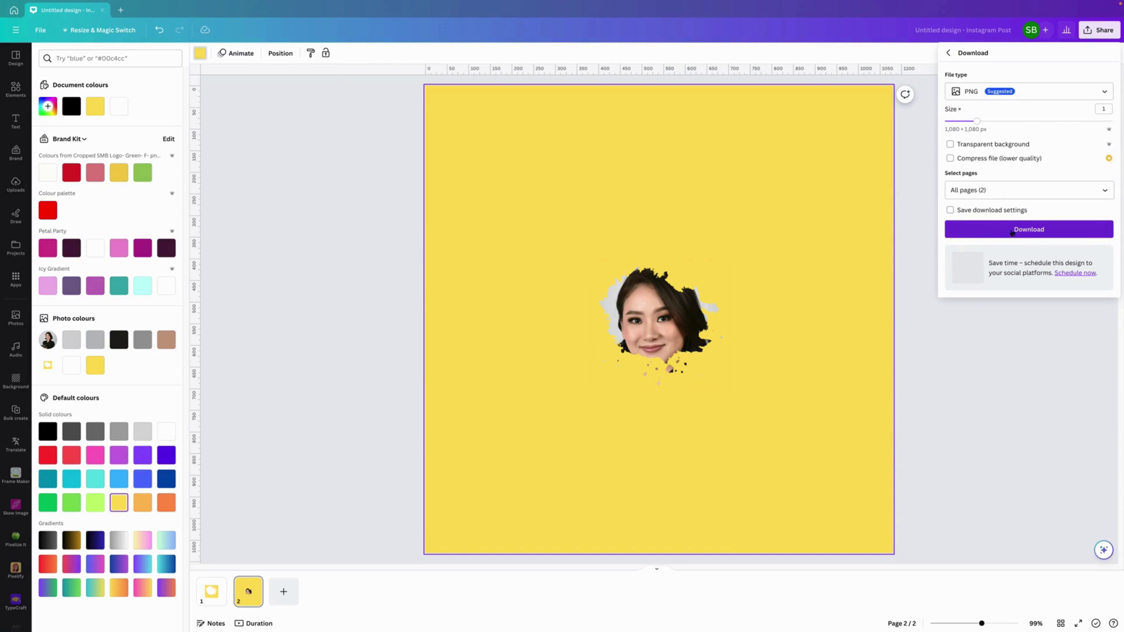
pyautogui.click(1007, 191)
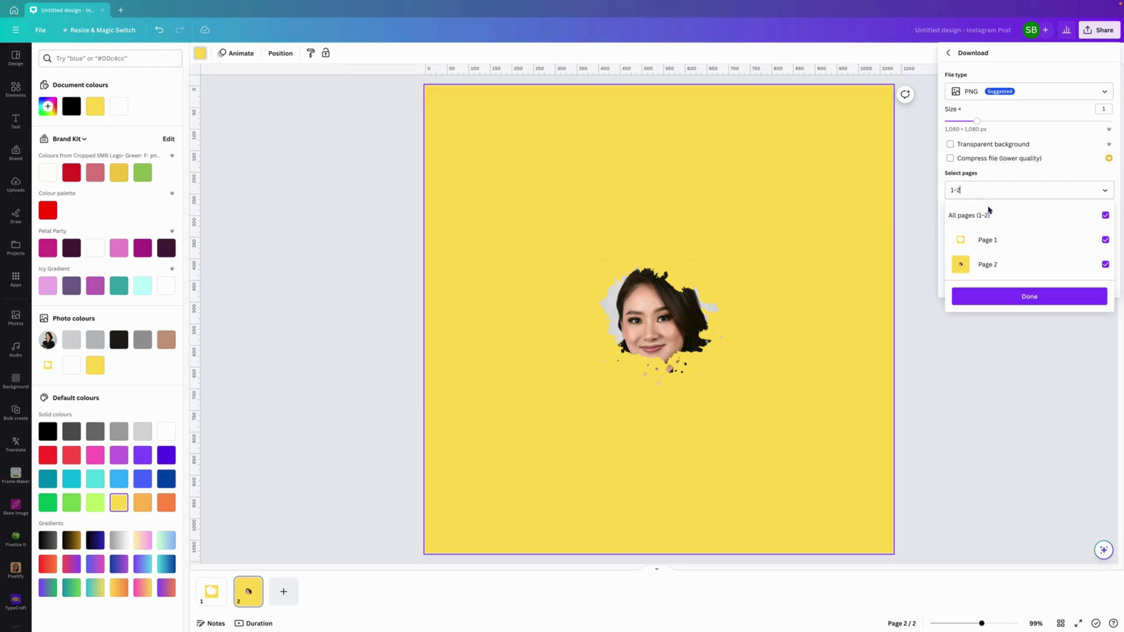
pyautogui.click(989, 238)
pyautogui.click(1005, 299)
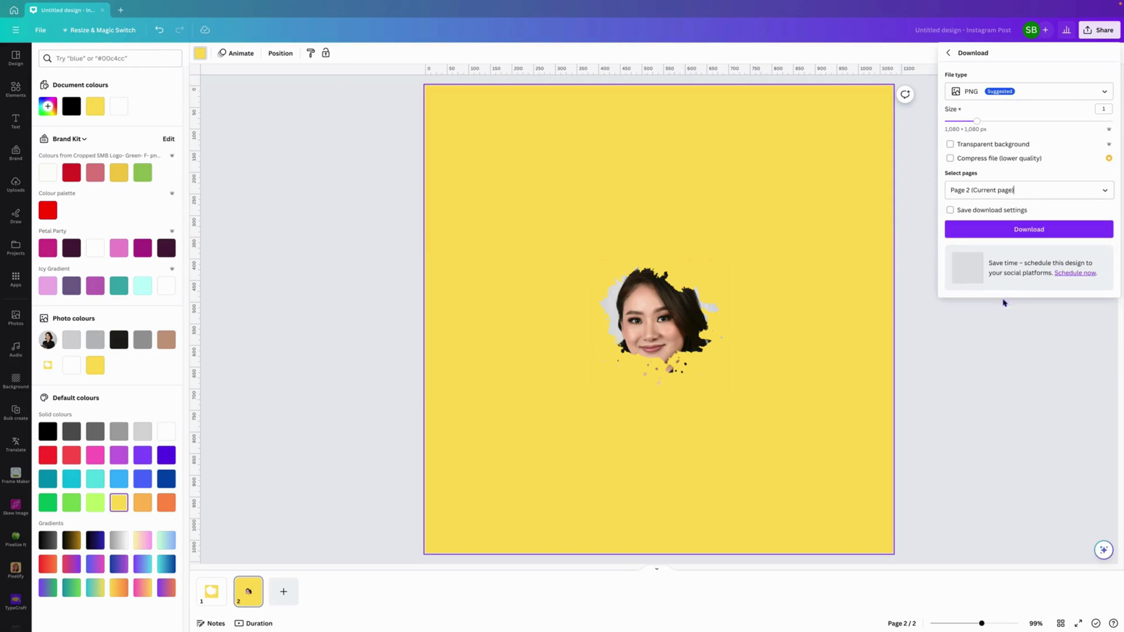
pyautogui.click(1020, 229)
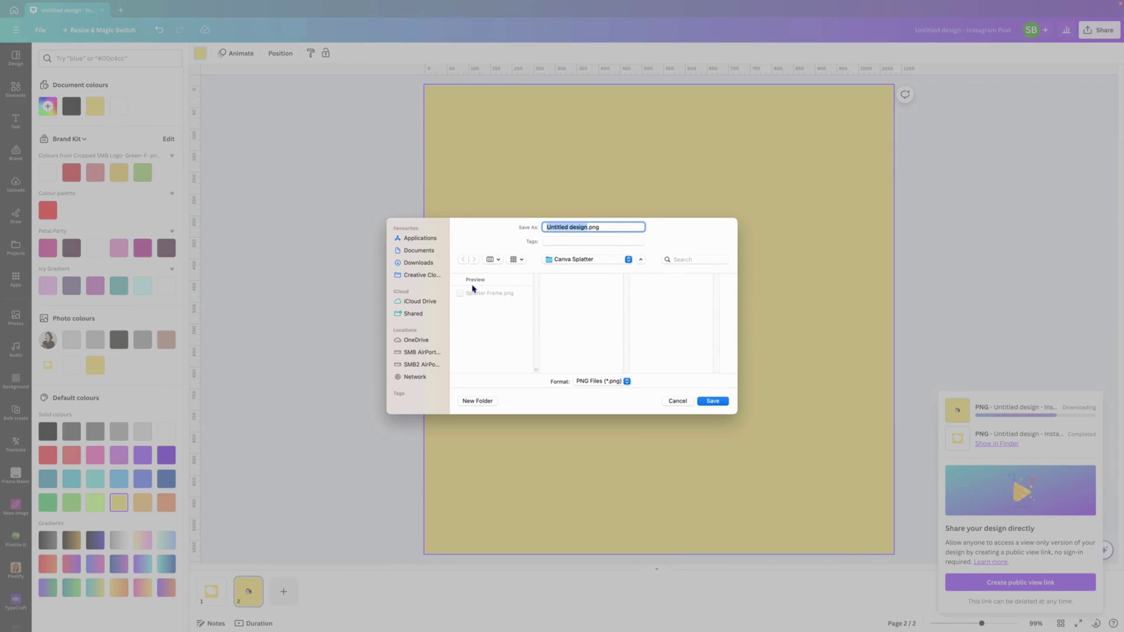
pyautogui.click(477, 293)
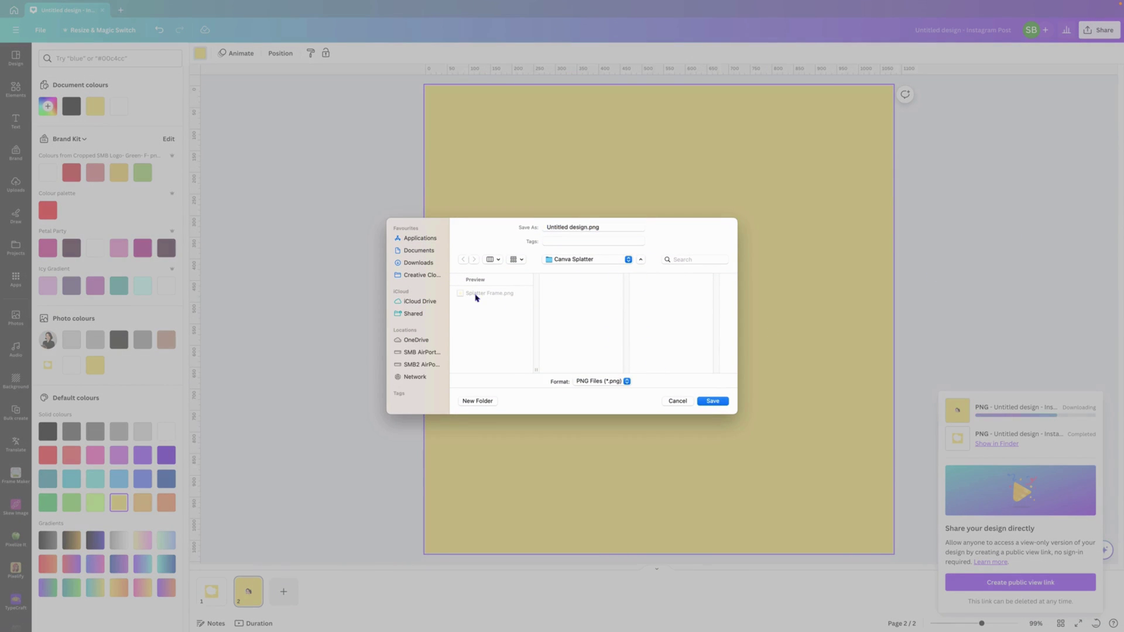
pyautogui.click(713, 402)
pyautogui.click(601, 361)
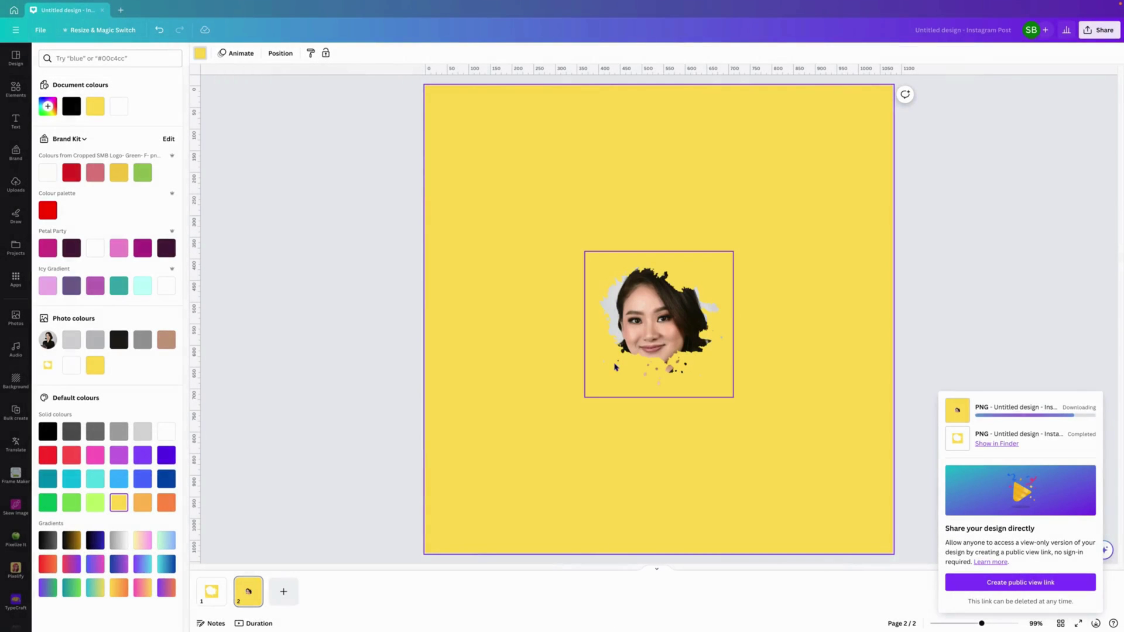
# Step: Add a third page, upload Splatter Frame.png and place the yellow face image on it
pyautogui.click(279, 595)
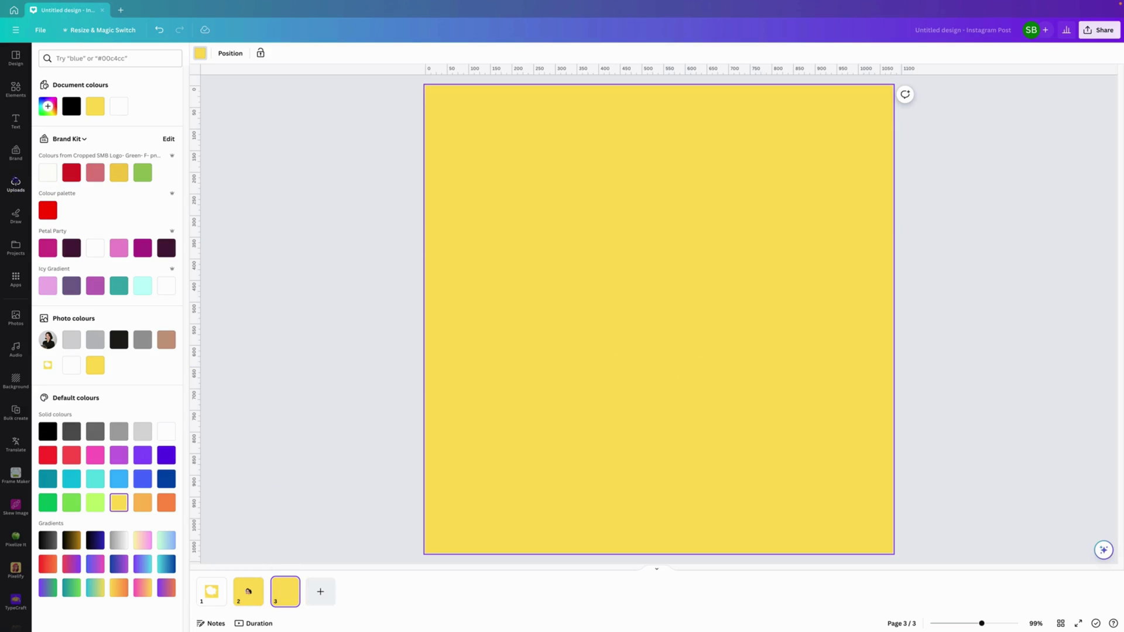
pyautogui.click(16, 184)
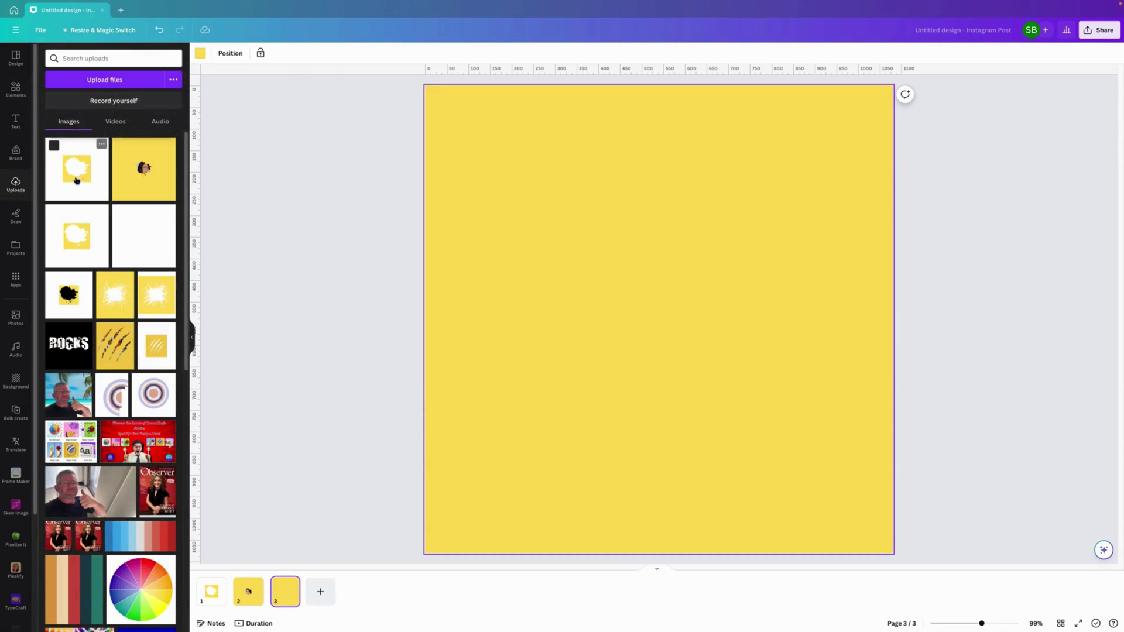
pyautogui.click(99, 79)
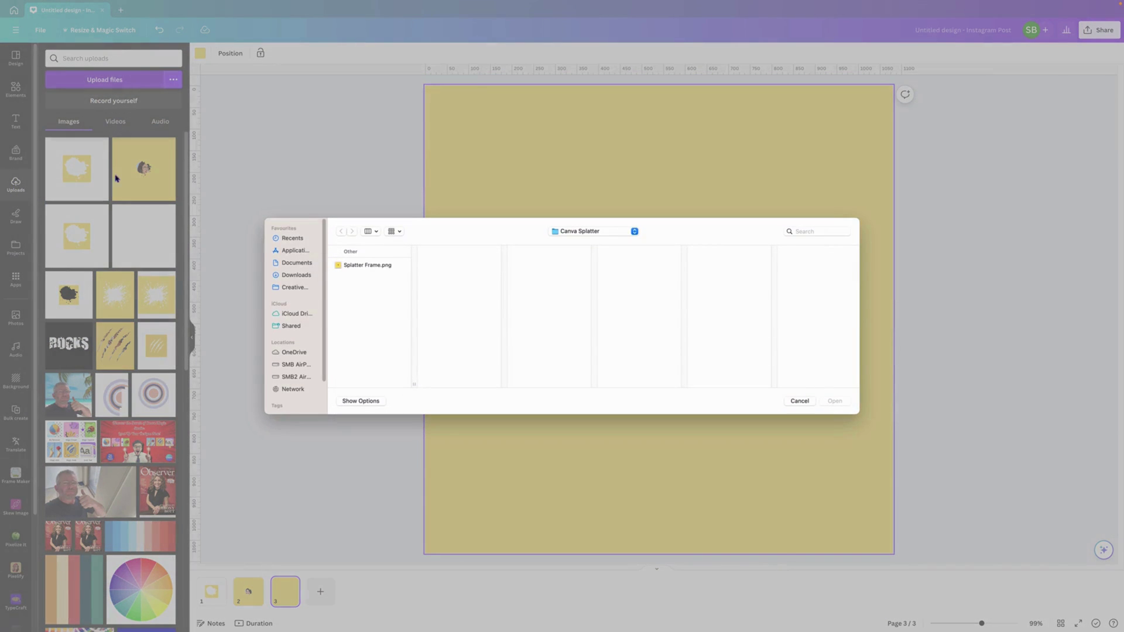
pyautogui.click(369, 266)
pyautogui.click(834, 402)
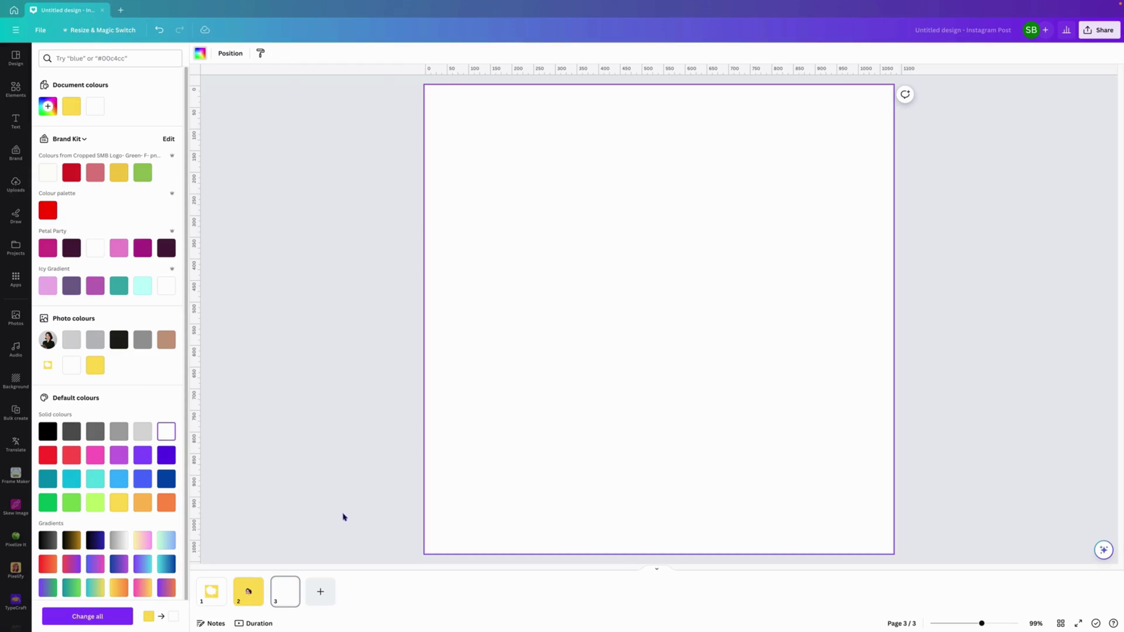
pyautogui.click(16, 184)
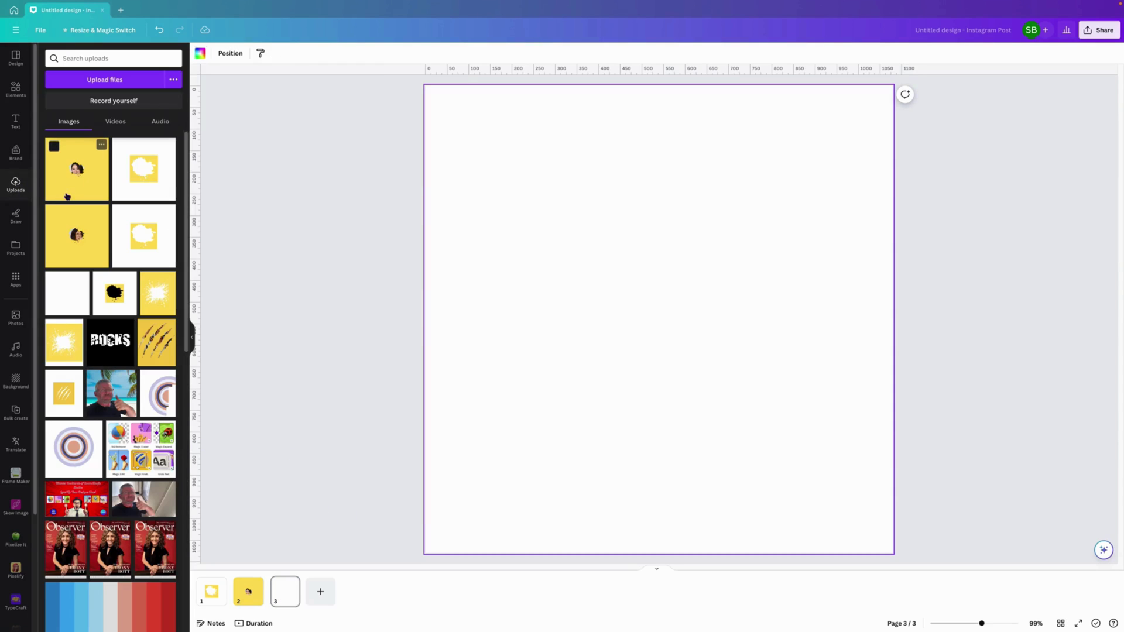
pyautogui.click(76, 169)
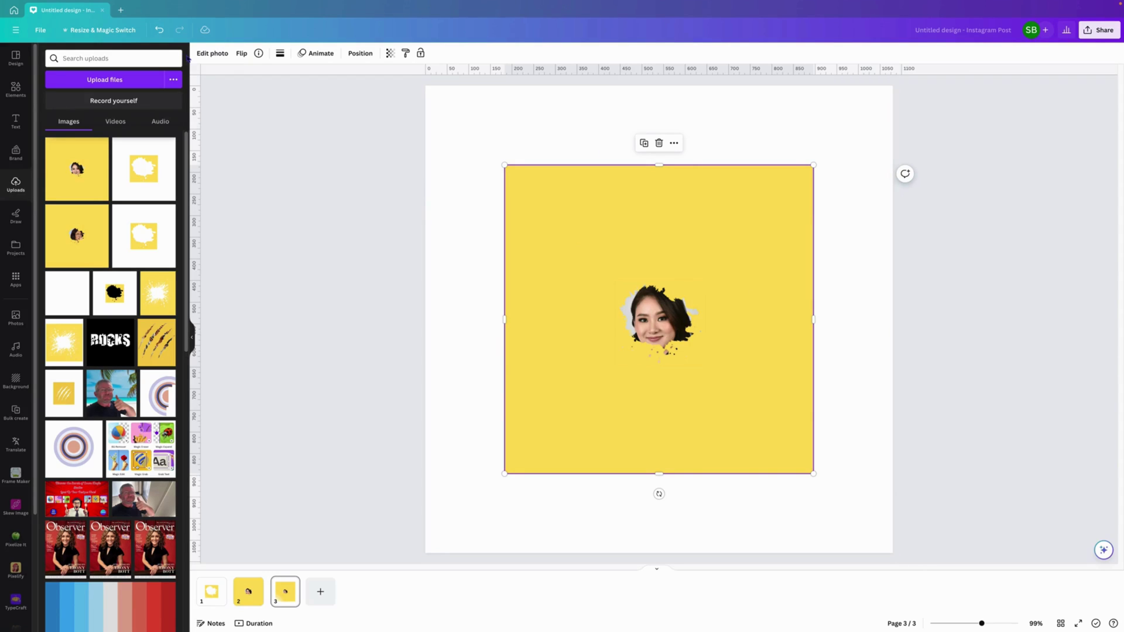
# Step: Remove the image's yellow background with BG Remover and crop the frame to the face
pyautogui.click(211, 53)
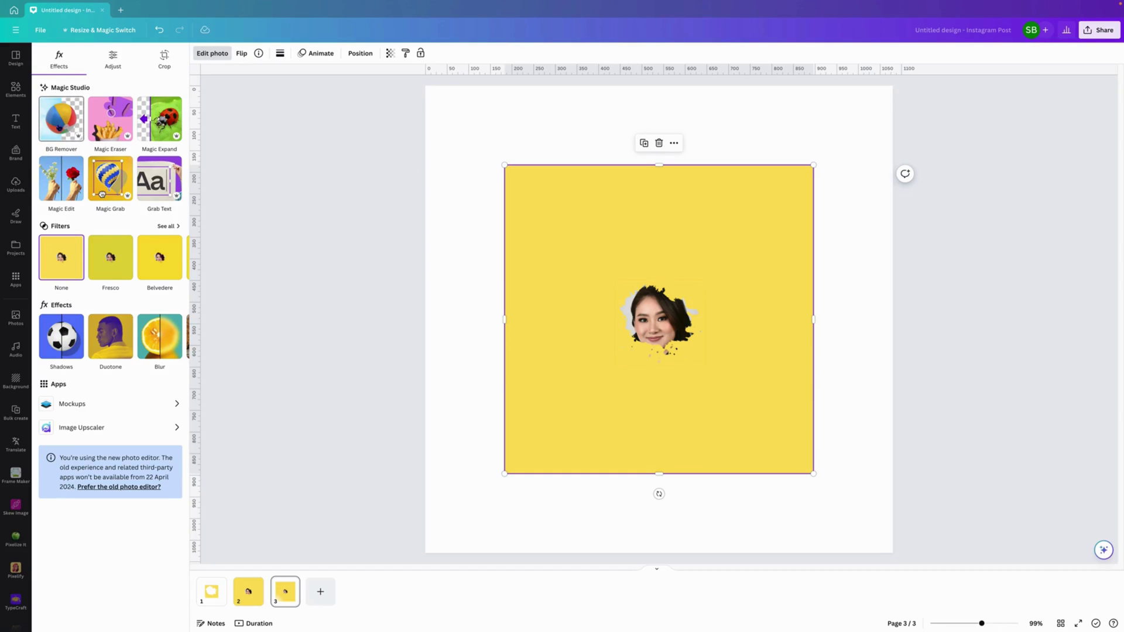
pyautogui.click(61, 118)
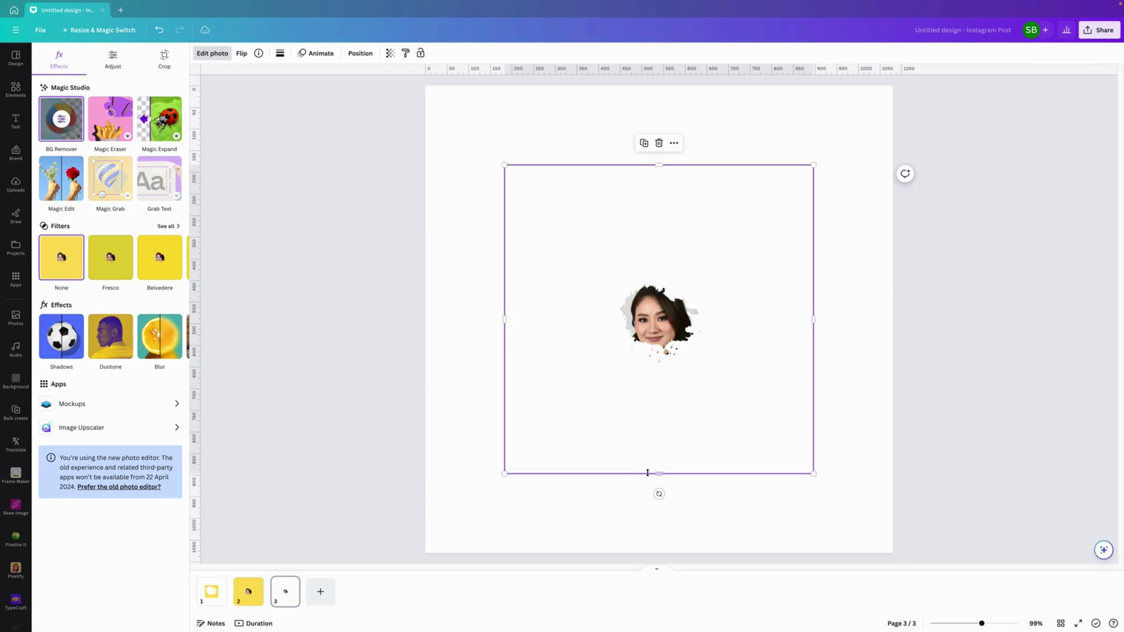
pyautogui.moveTo(659, 473); pyautogui.dragTo(660, 377)
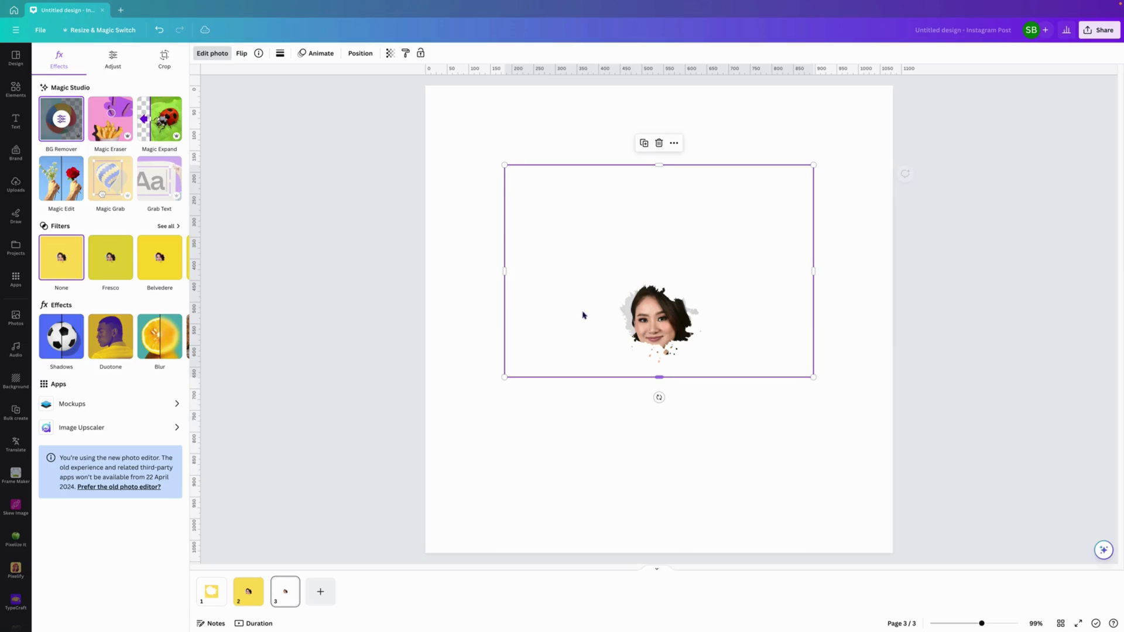
pyautogui.moveTo(508, 266); pyautogui.dragTo(617, 262)
pyautogui.moveTo(697, 165); pyautogui.dragTo(696, 277)
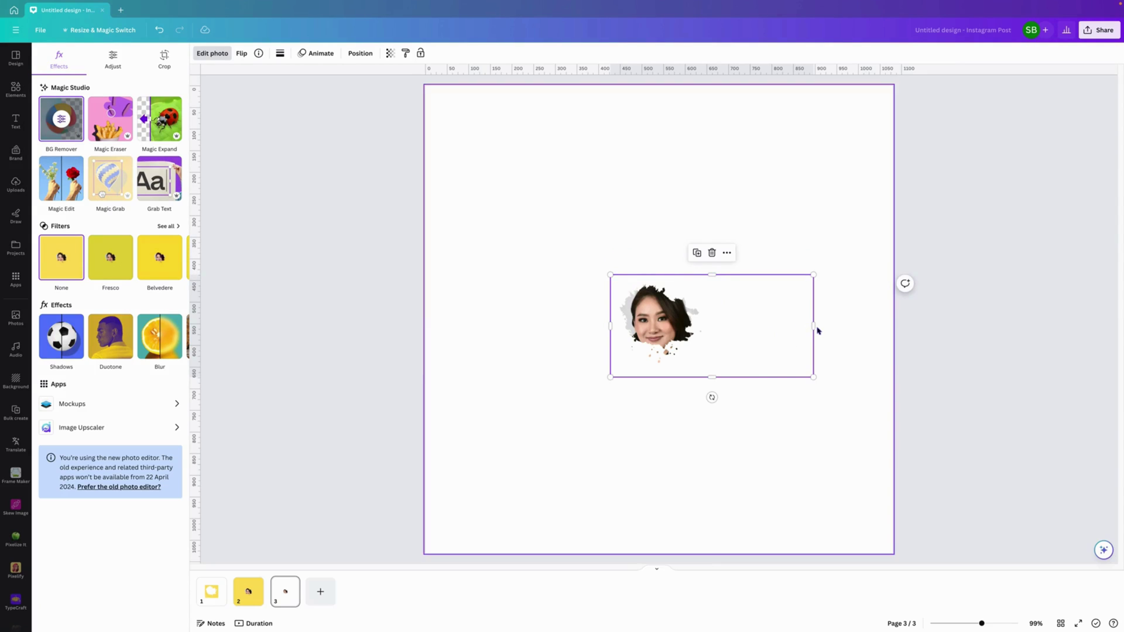
pyautogui.moveTo(814, 328); pyautogui.dragTo(709, 345)
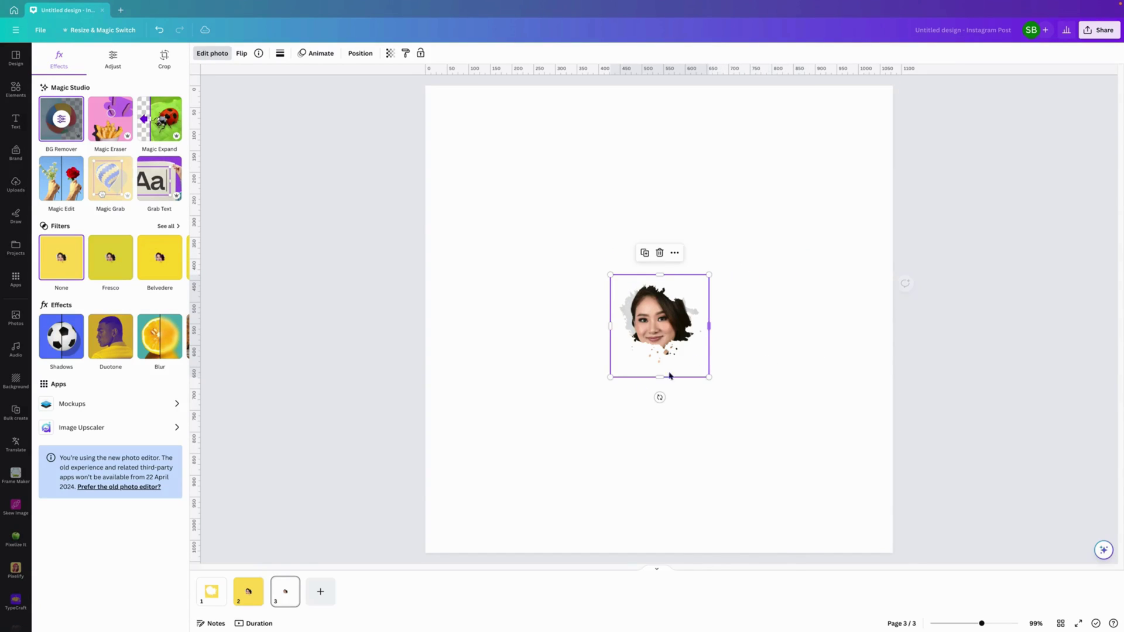
# Step: Enlarge the cut-out portrait and move it to the centre of page 3
pyautogui.moveTo(609, 378); pyautogui.dragTo(557, 511)
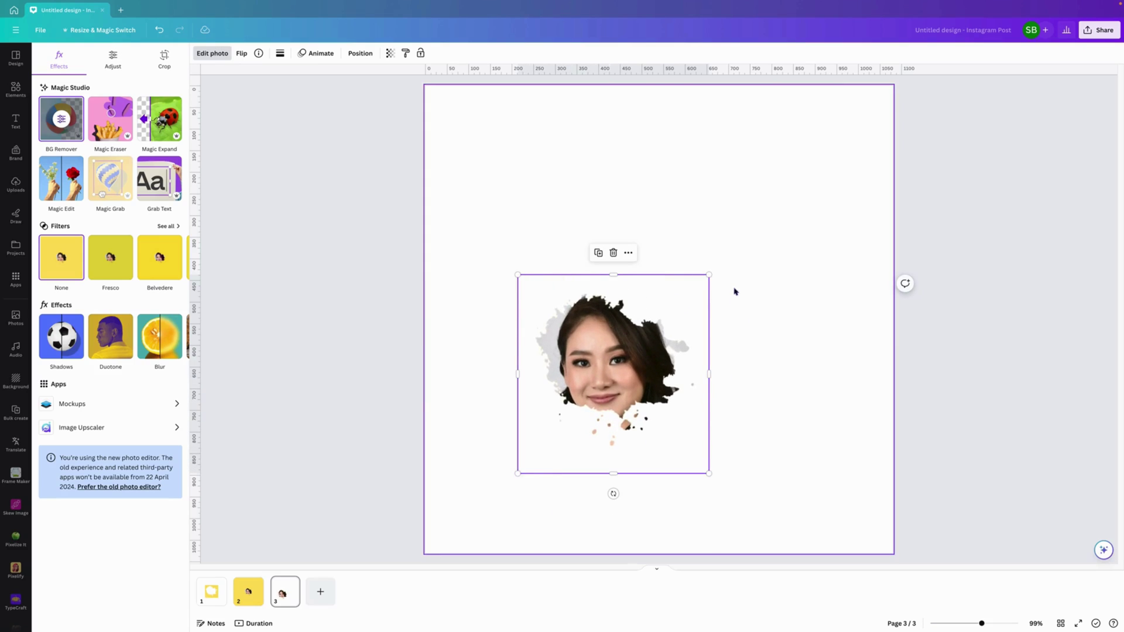
pyautogui.moveTo(708, 275); pyautogui.dragTo(802, 178)
pyautogui.moveTo(653, 315)
pyautogui.mouseDown()
pyautogui.moveTo(705, 304)
pyautogui.moveTo(648, 306)
pyautogui.mouseUp()
# Step: Apply the yellow party background with gold stars and party hats to page 3
pyautogui.click(494, 174)
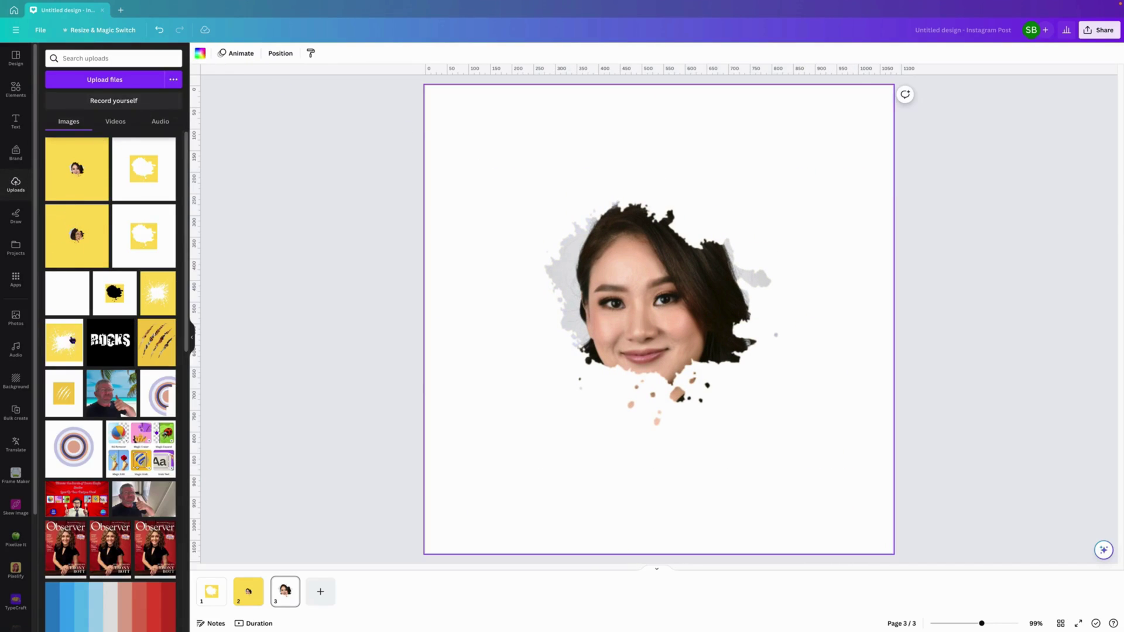
pyautogui.click(16, 380)
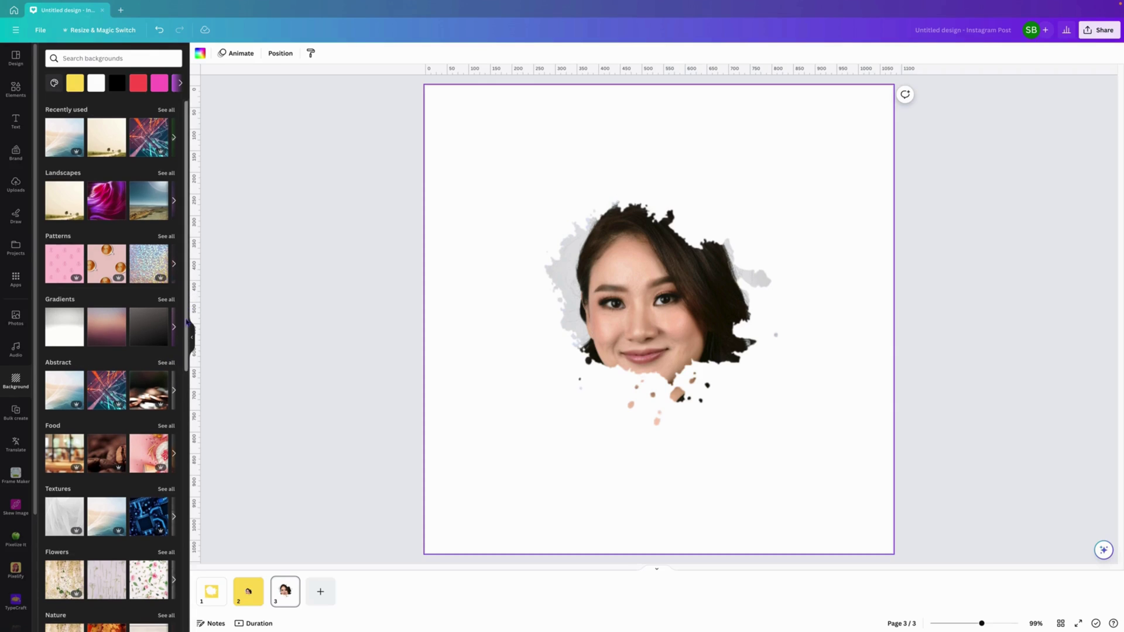
pyautogui.moveTo(186, 306); pyautogui.dragTo(191, 529)
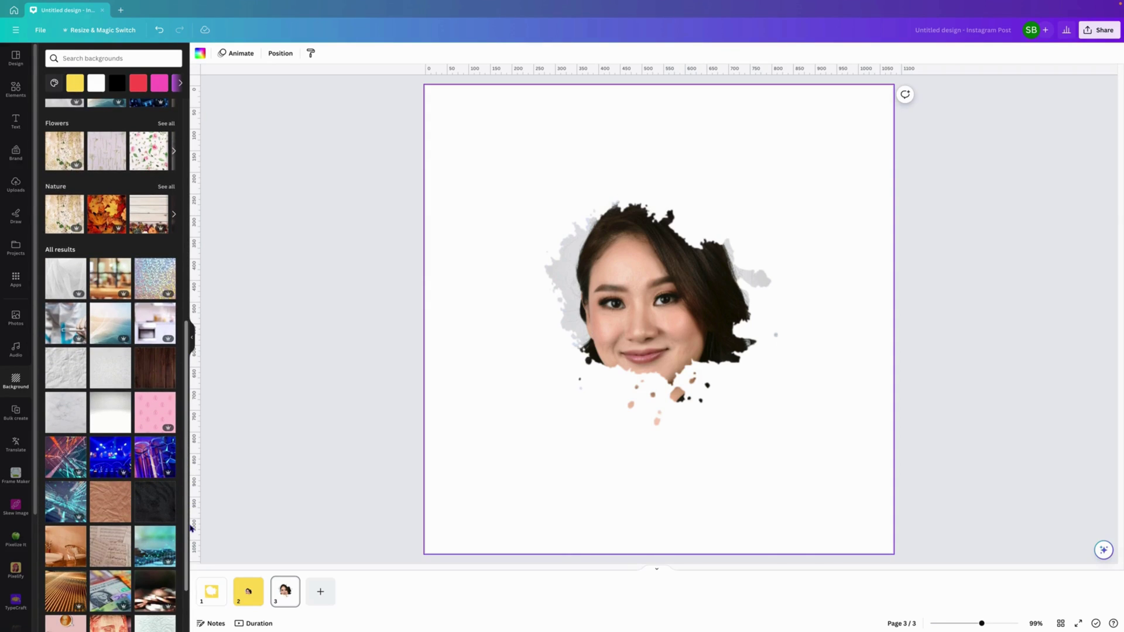
pyautogui.moveTo(190, 529); pyautogui.dragTo(185, 579)
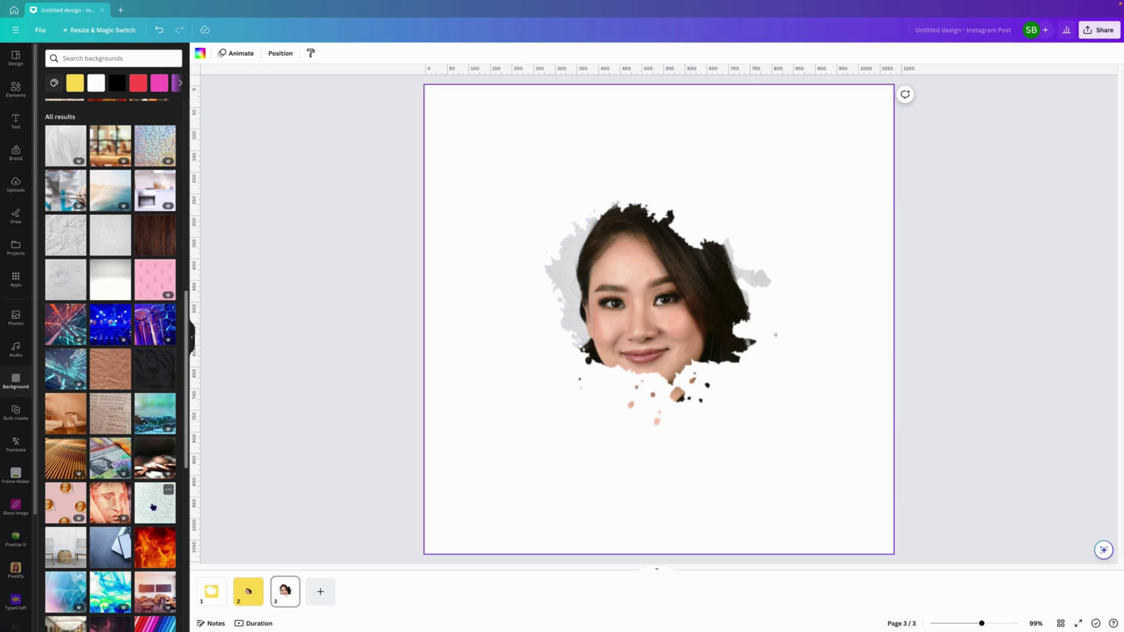
pyautogui.scroll(-1, 188, 459)
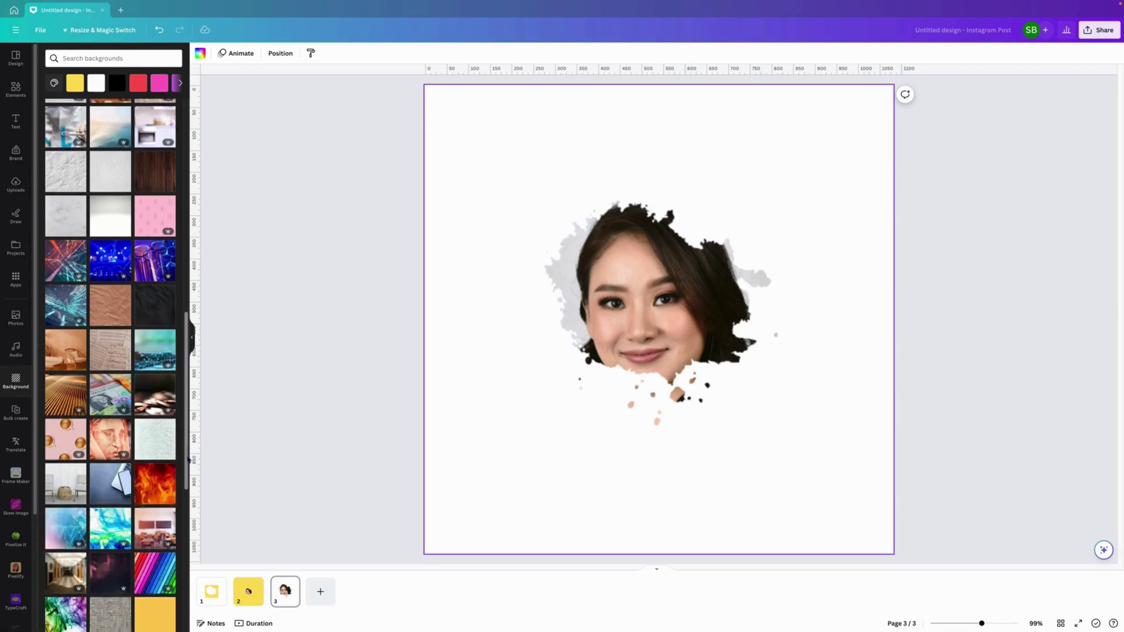
pyautogui.moveTo(189, 460); pyautogui.dragTo(189, 490)
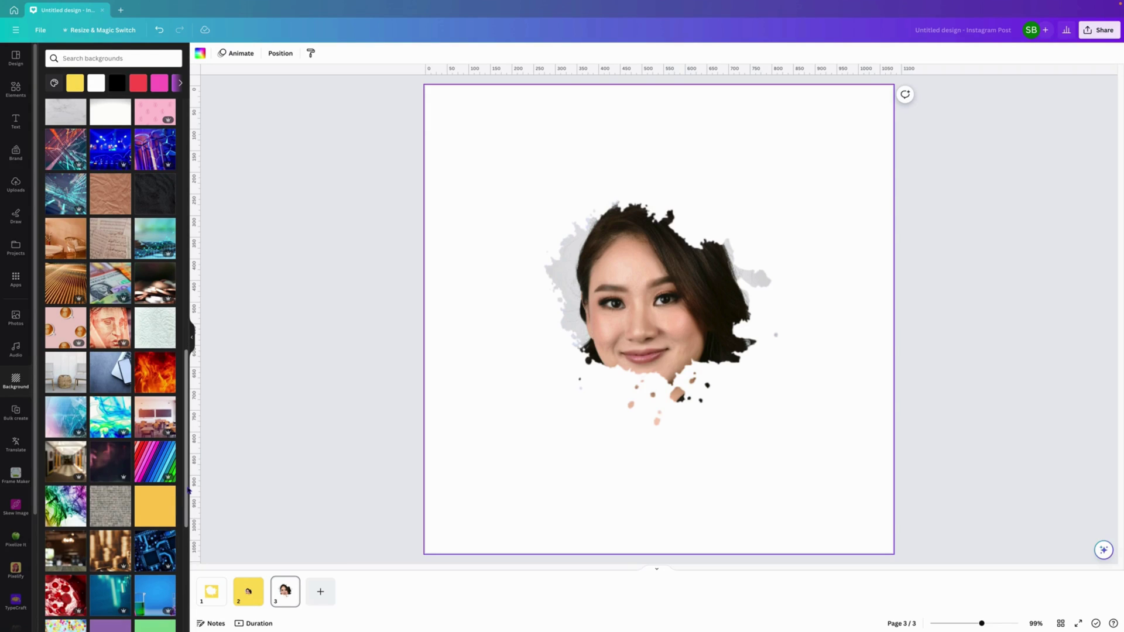
pyautogui.moveTo(188, 491); pyautogui.dragTo(171, 596)
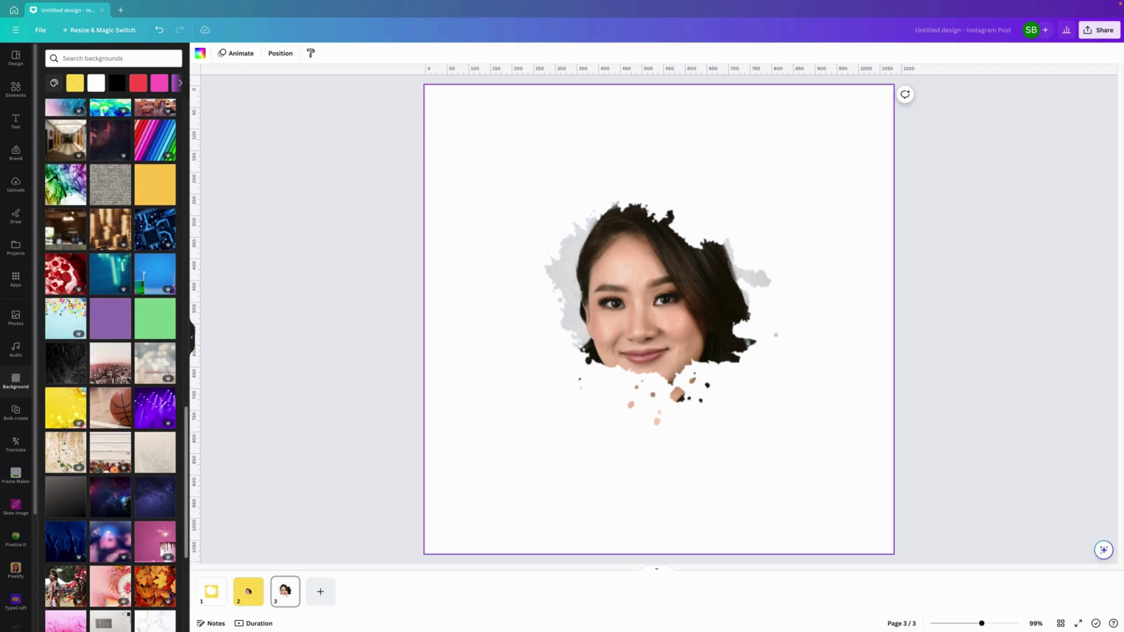
pyautogui.click(67, 412)
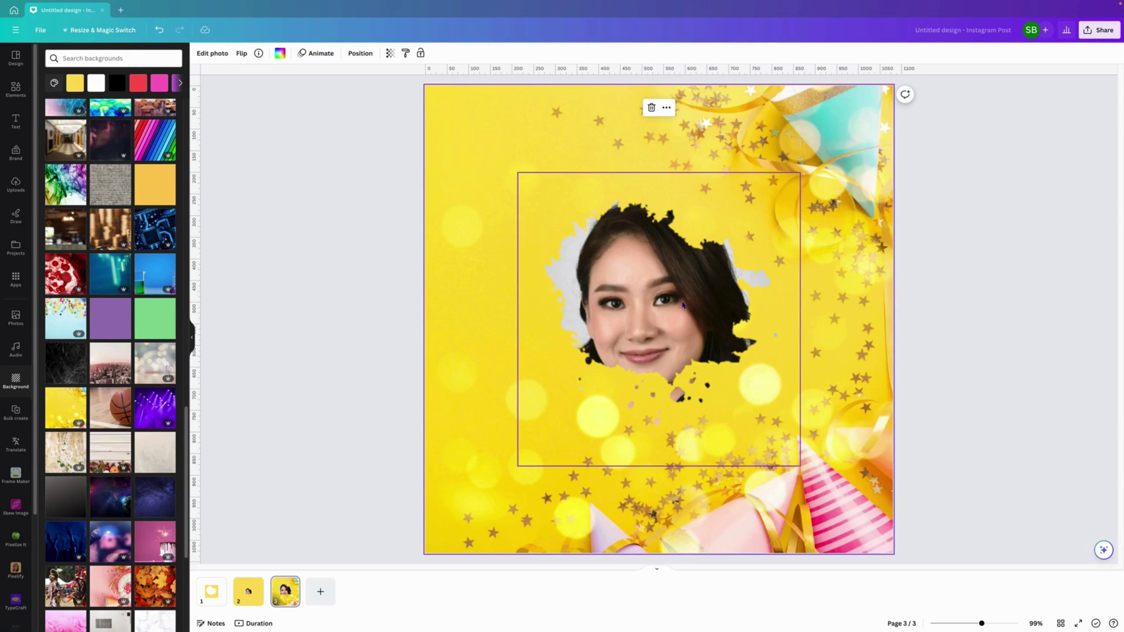
# Step: Shrink the portrait slightly and nudge it up and to the right
pyautogui.click(661, 319)
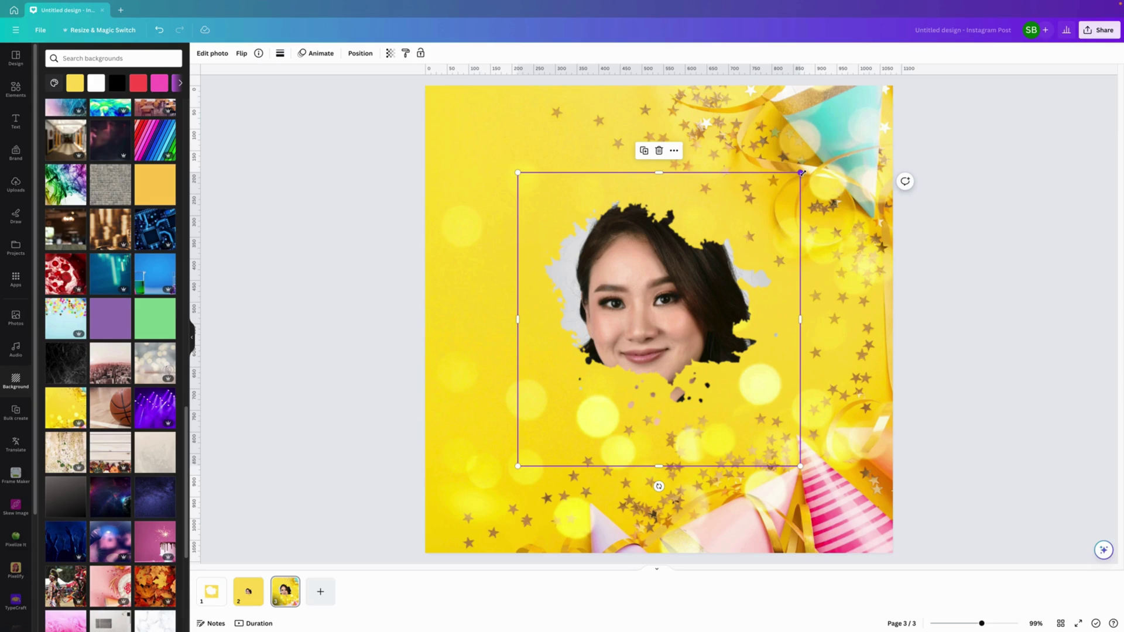
pyautogui.moveTo(801, 173); pyautogui.dragTo(754, 221)
pyautogui.moveTo(650, 309); pyautogui.dragTo(669, 280)
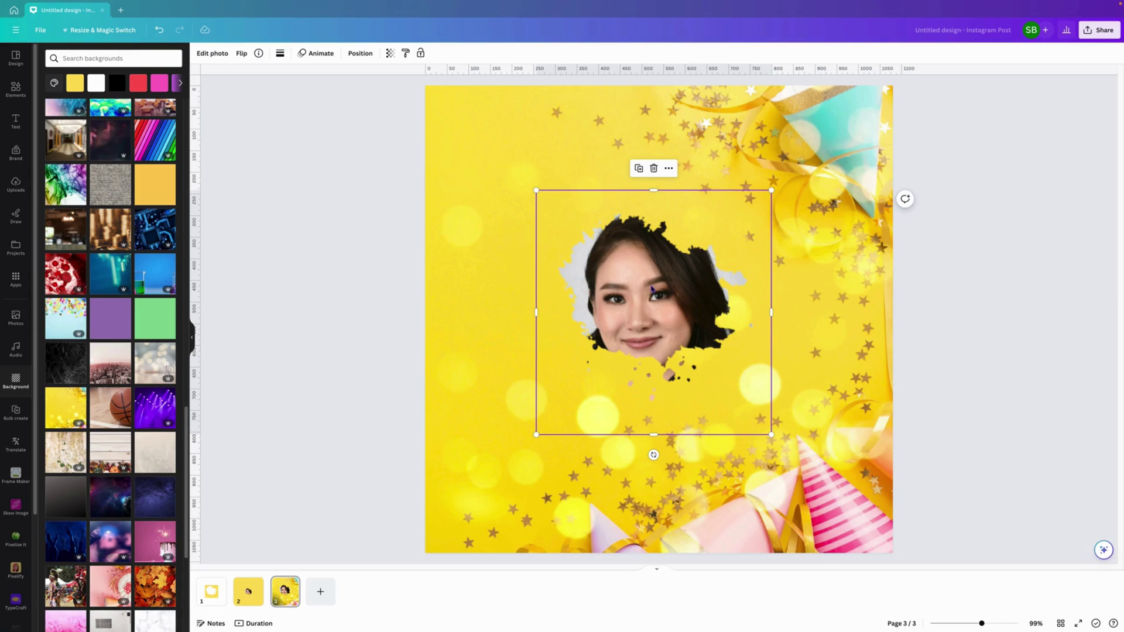
# Step: Align the portrait to the page's centre and middle, then deselect it
pyautogui.rightClick(642, 315)
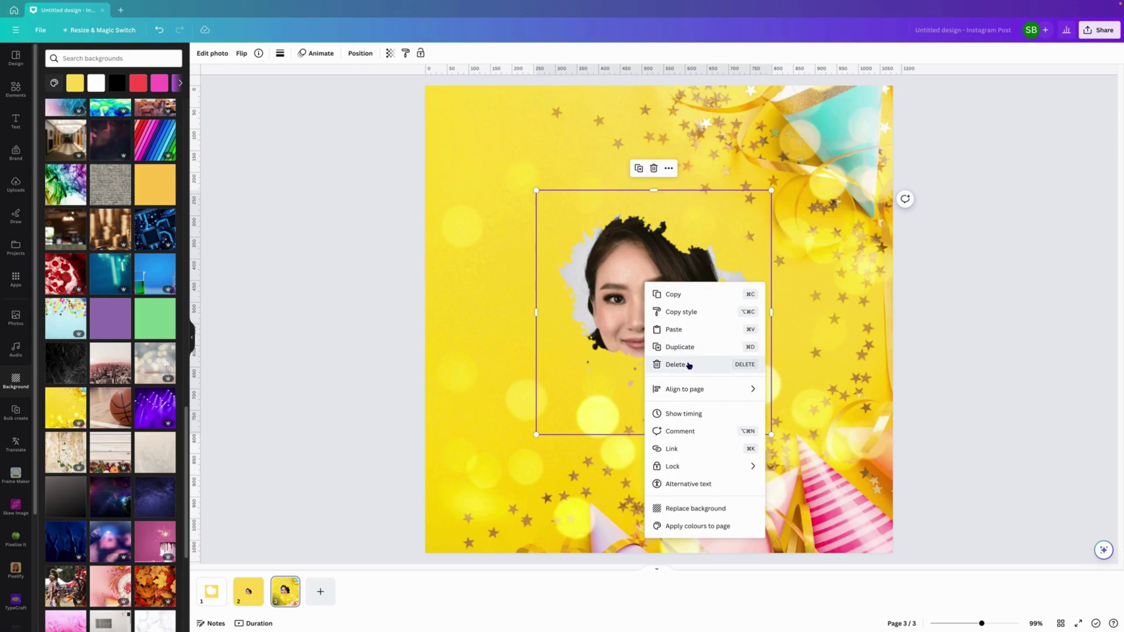
pyautogui.click(360, 55)
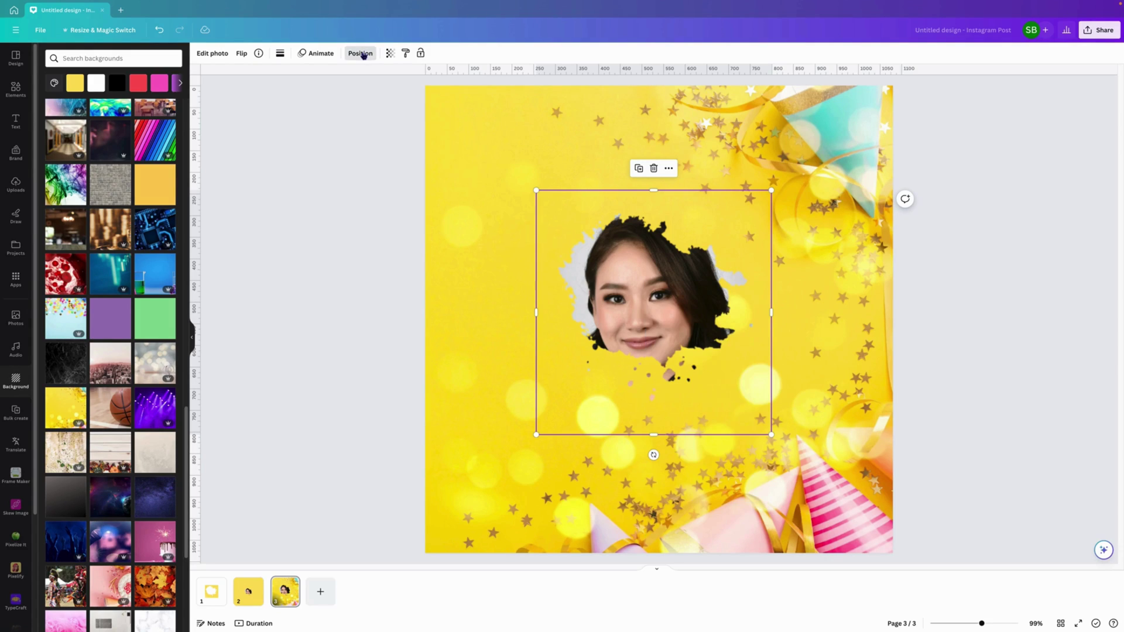
pyautogui.click(361, 55)
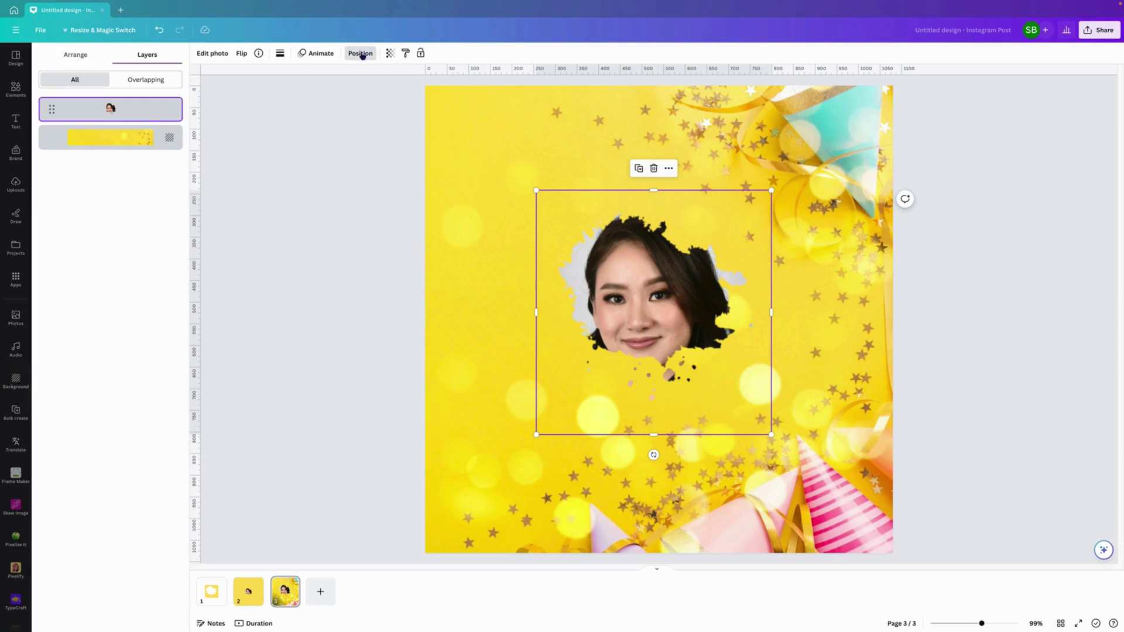
pyautogui.click(78, 55)
pyautogui.click(141, 150)
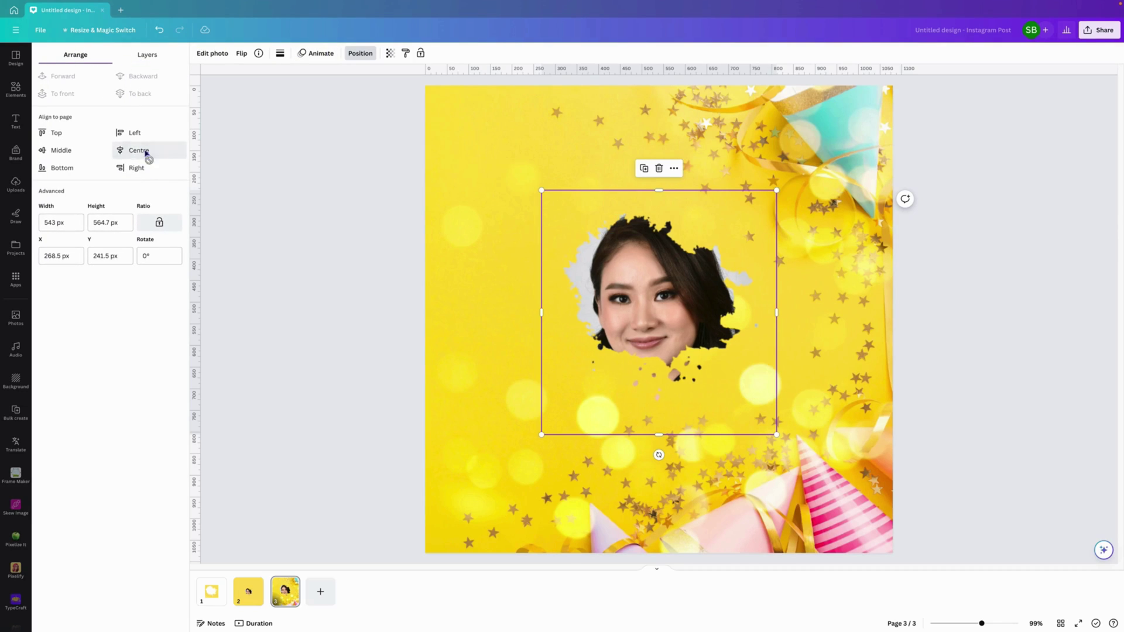
pyautogui.click(63, 151)
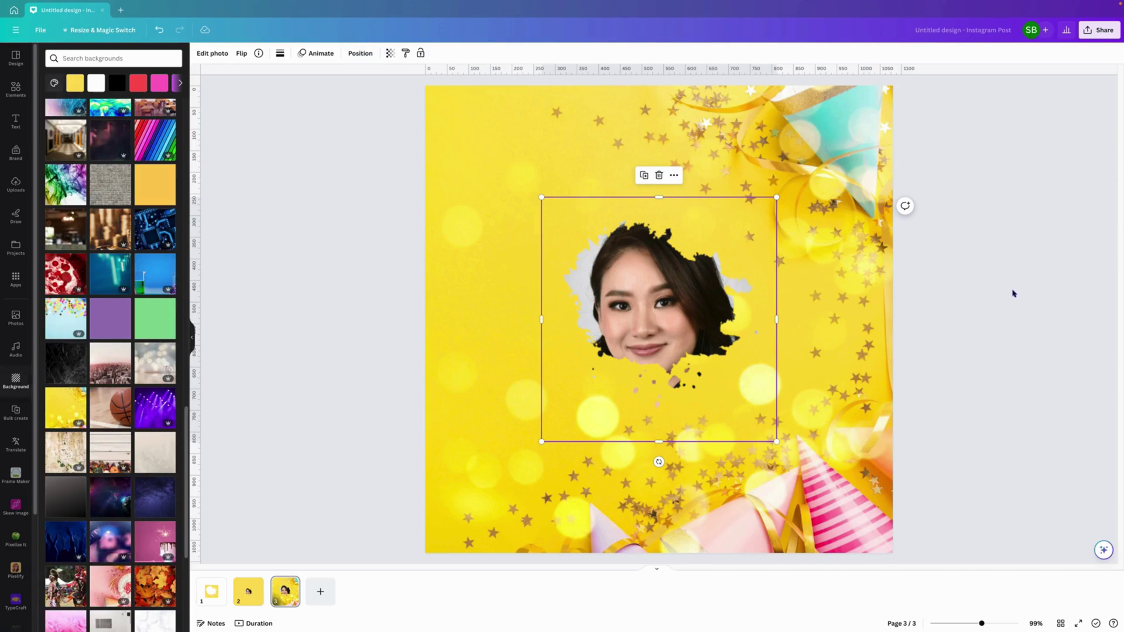
pyautogui.click(988, 270)
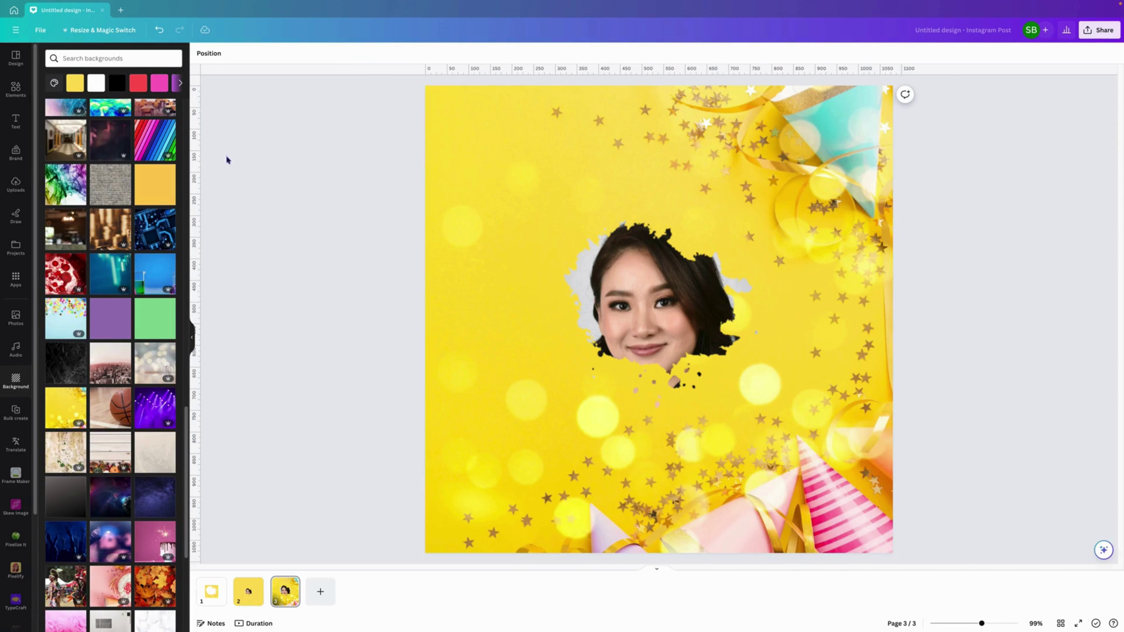
# Step: Add a '30th Birthday' heading and move it to the top of the page
pyautogui.click(16, 121)
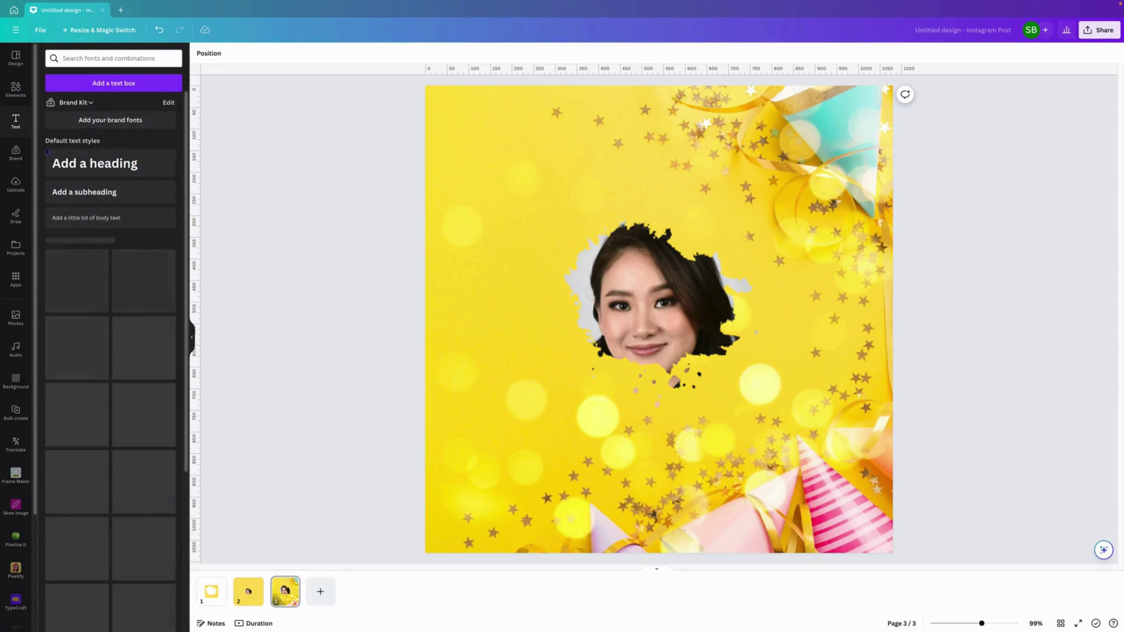
pyautogui.click(104, 162)
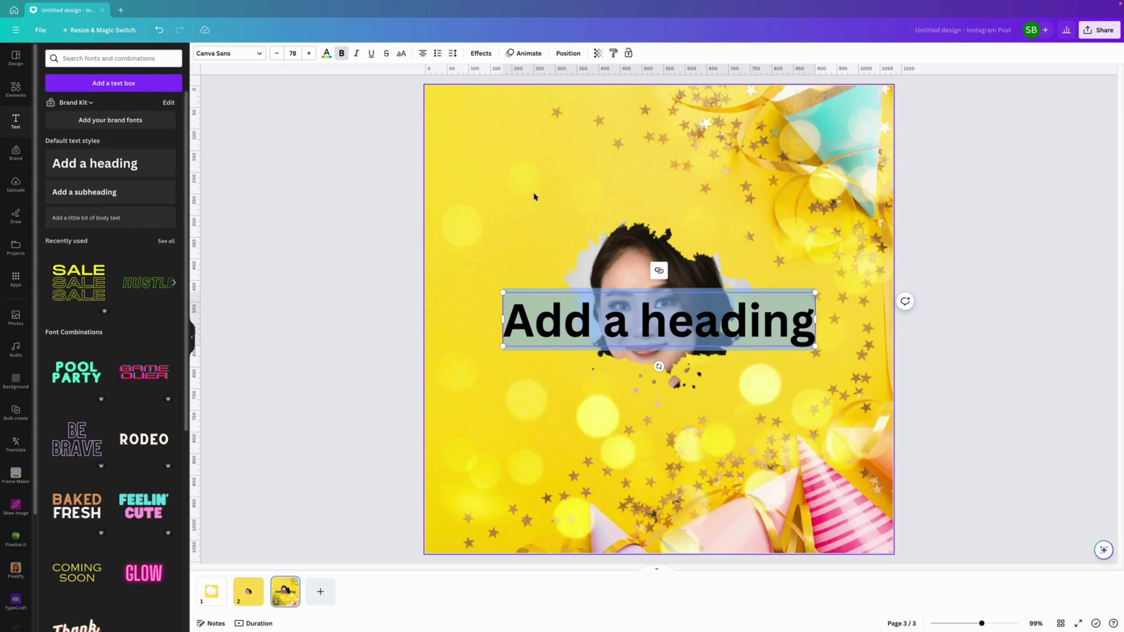
pyautogui.write('30th B')
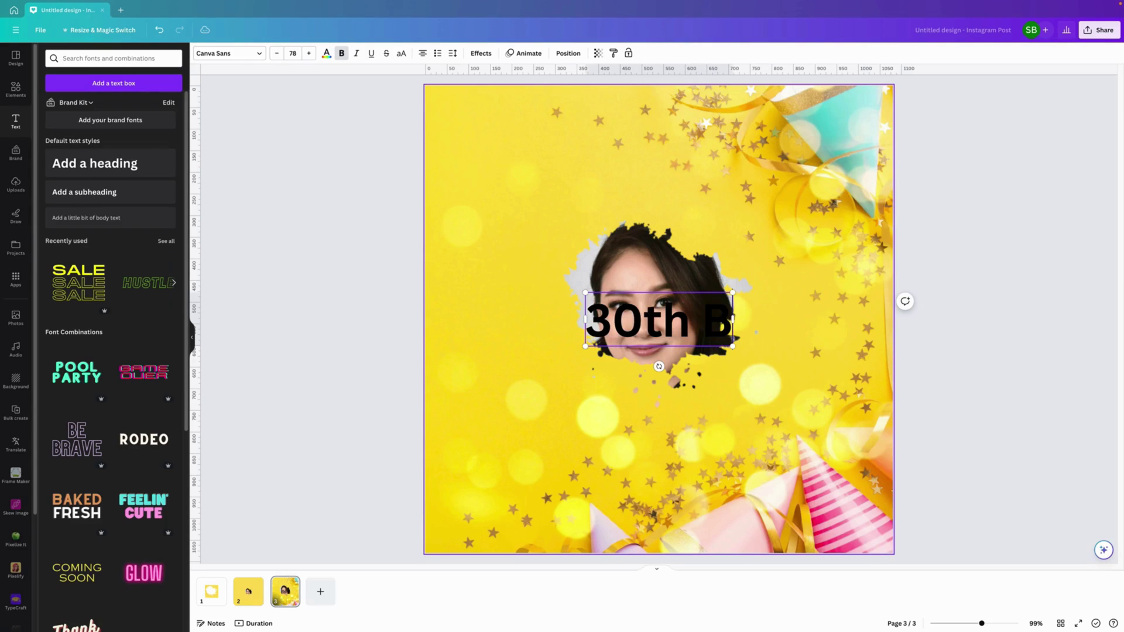
pyautogui.write('irthday')
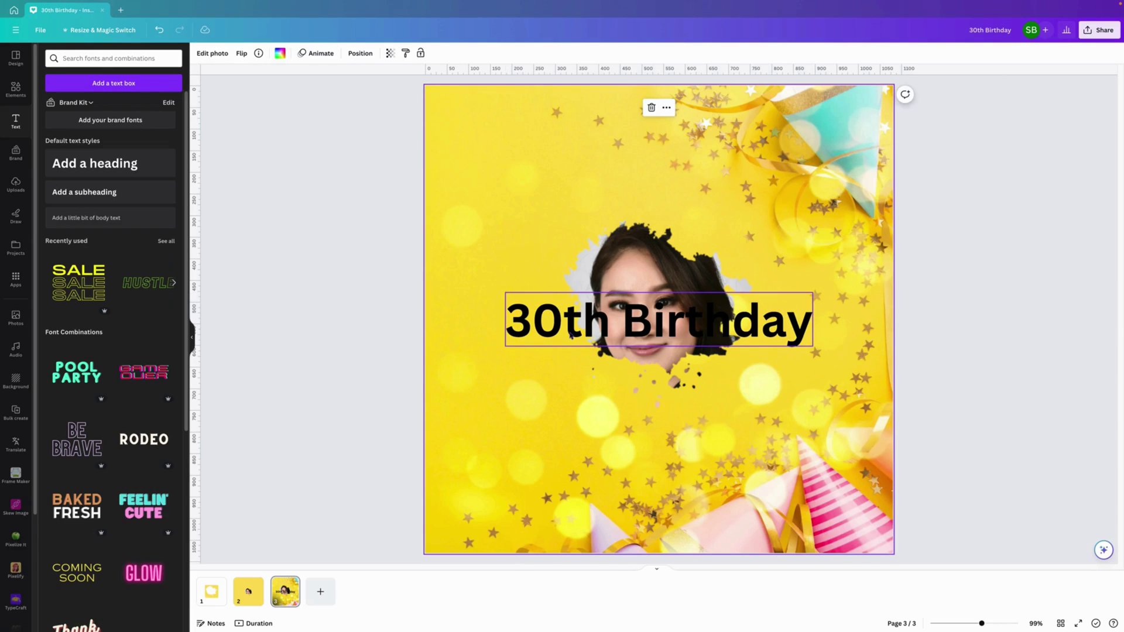
pyautogui.moveTo(562, 309); pyautogui.dragTo(491, 116)
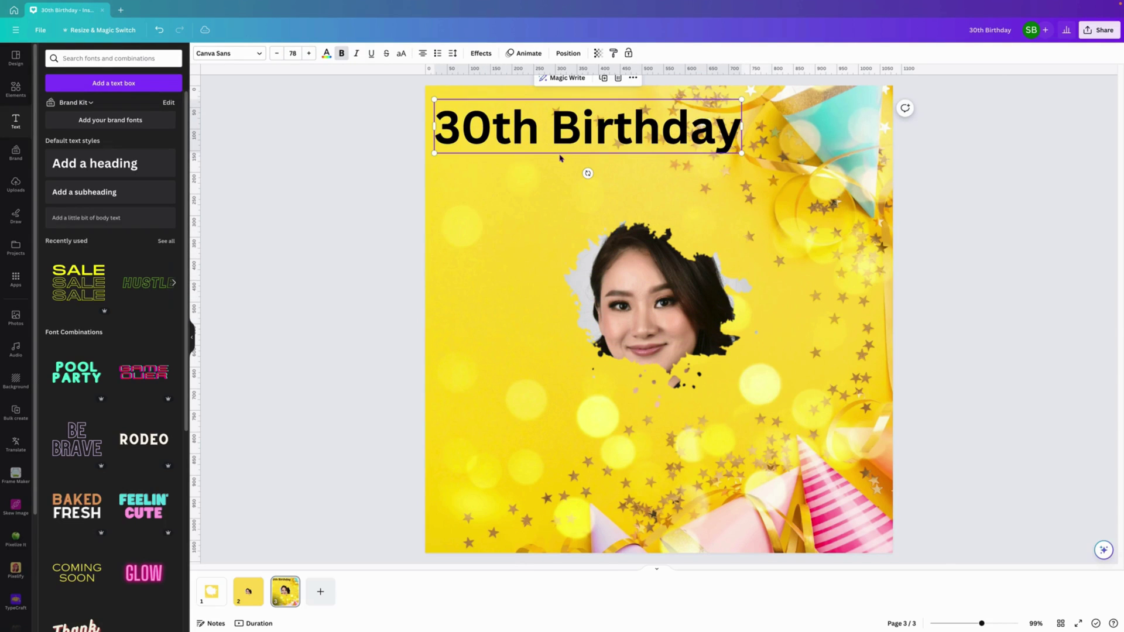
# Step: Try orange, pink and tan on the heading, then settle on the photo's near-black colour
pyautogui.click(326, 54)
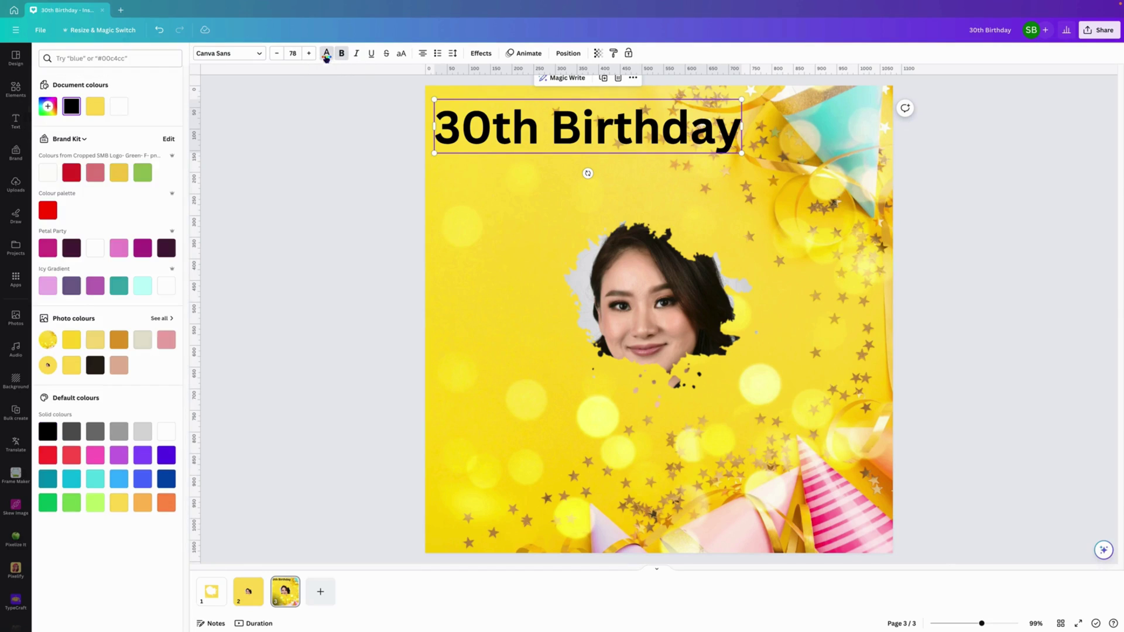
pyautogui.click(120, 340)
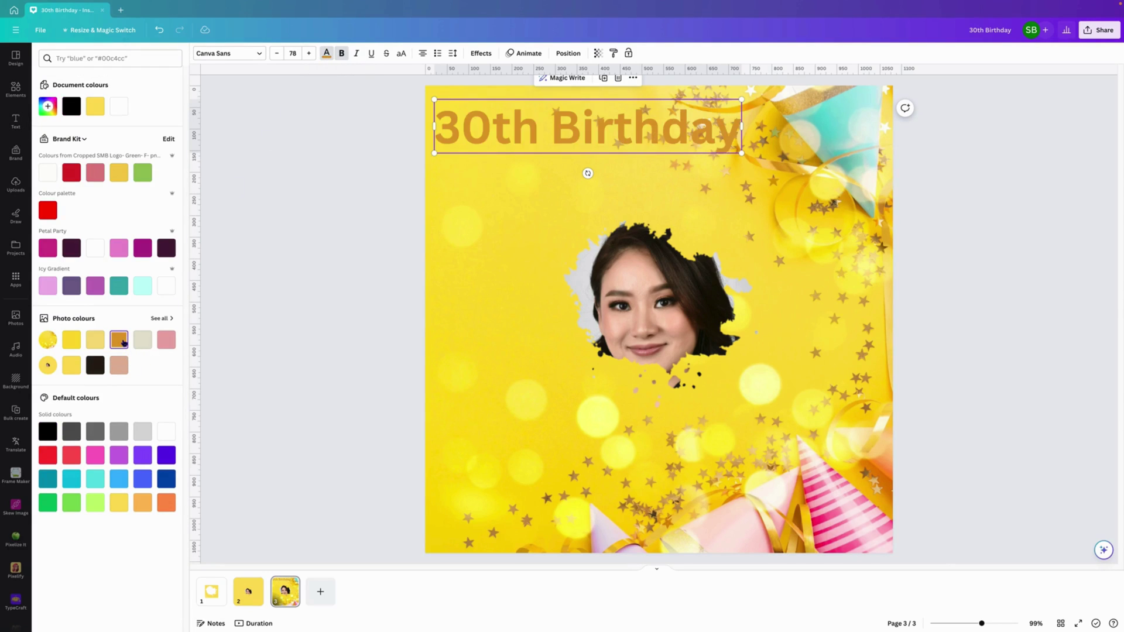
pyautogui.click(164, 342)
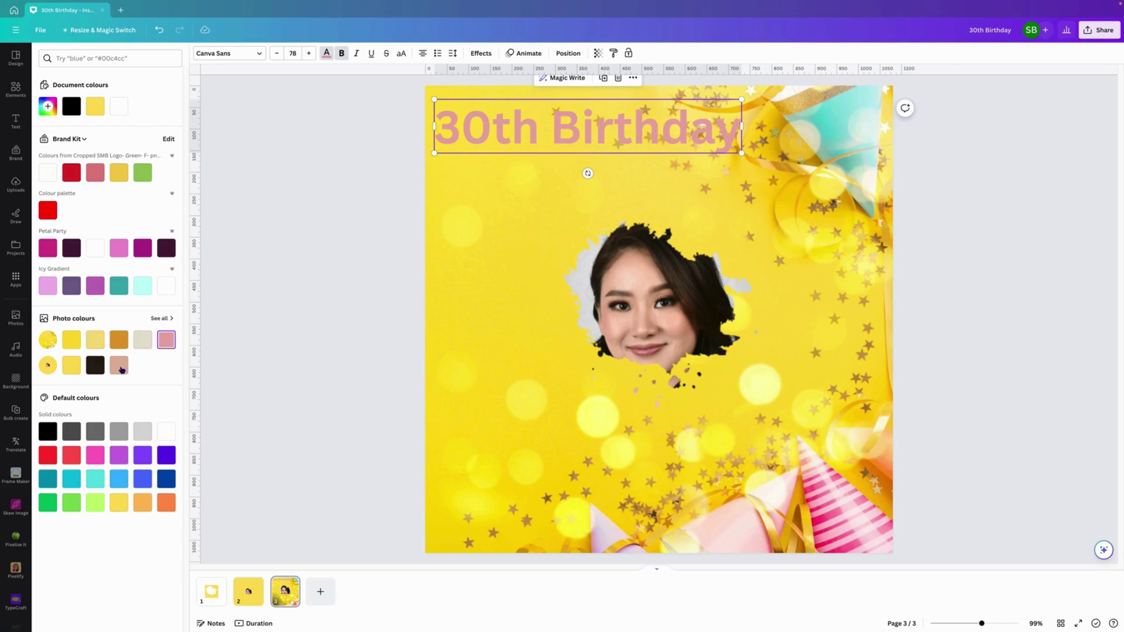
pyautogui.click(118, 367)
pyautogui.click(95, 365)
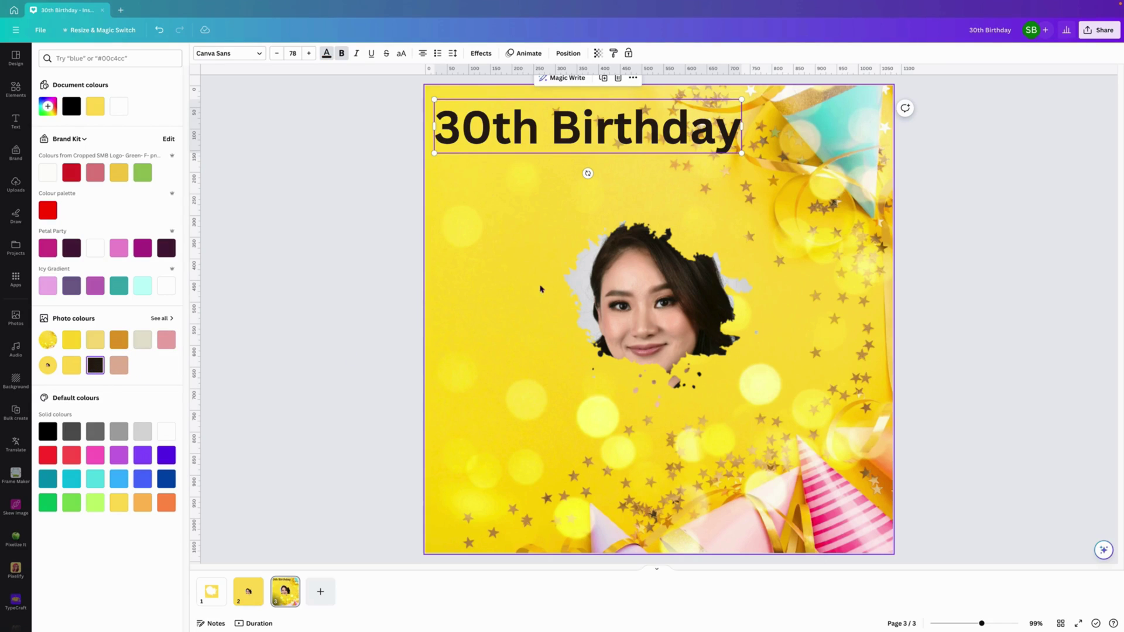
pyautogui.click(516, 264)
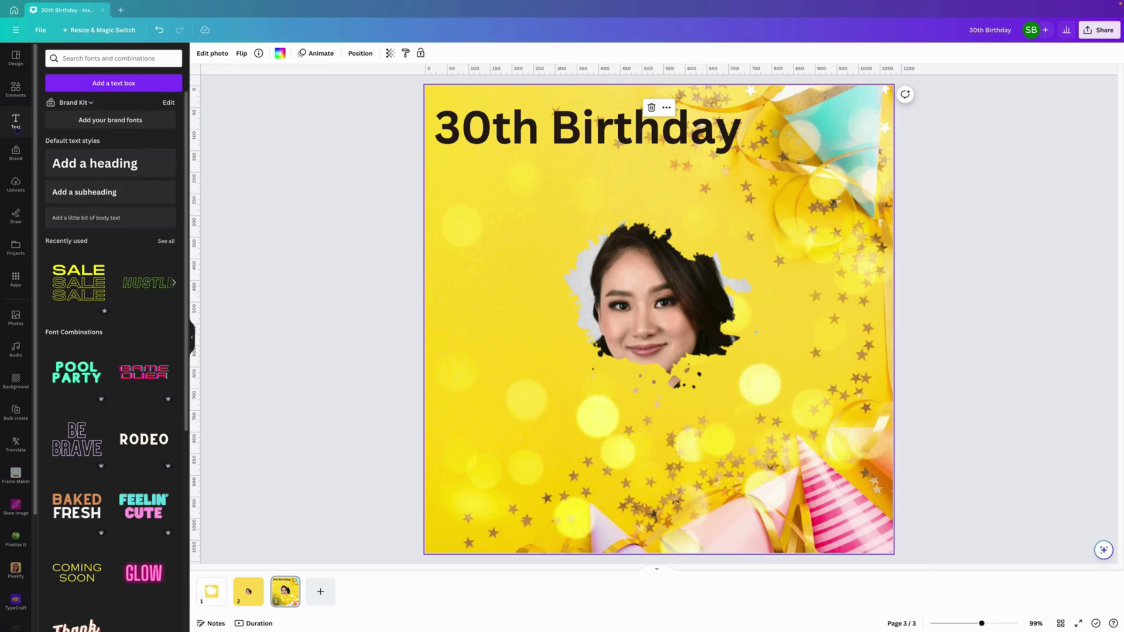
# Step: Add a subheading under the title reading 'You are invited to' / 'Jane's Party'
pyautogui.click(85, 192)
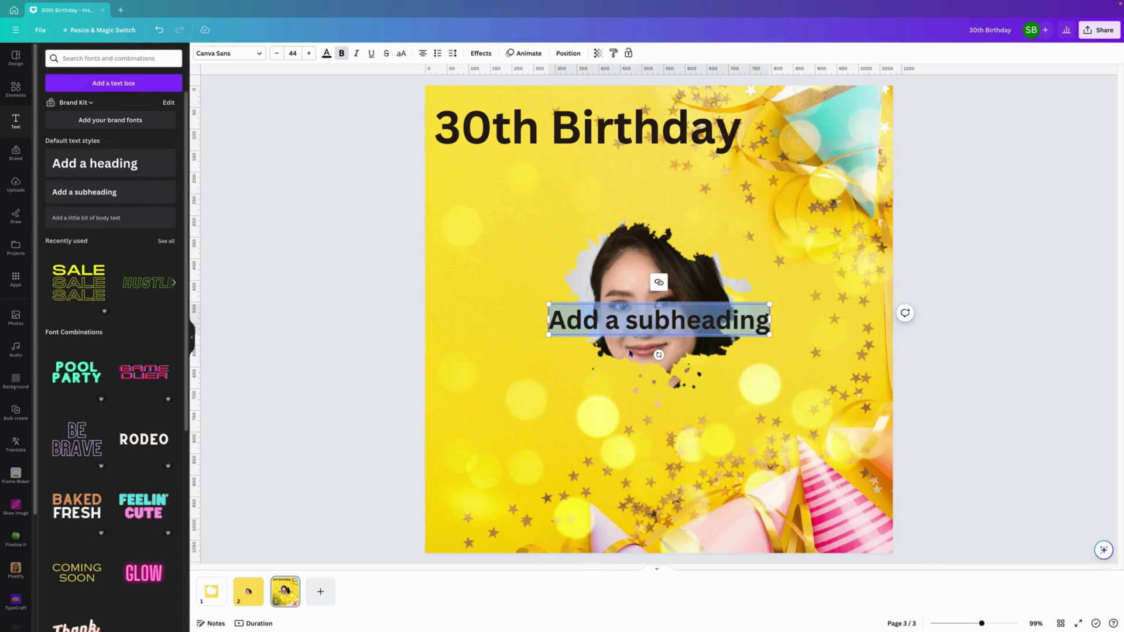
pyautogui.click(606, 382)
pyautogui.moveTo(603, 316); pyautogui.dragTo(501, 182)
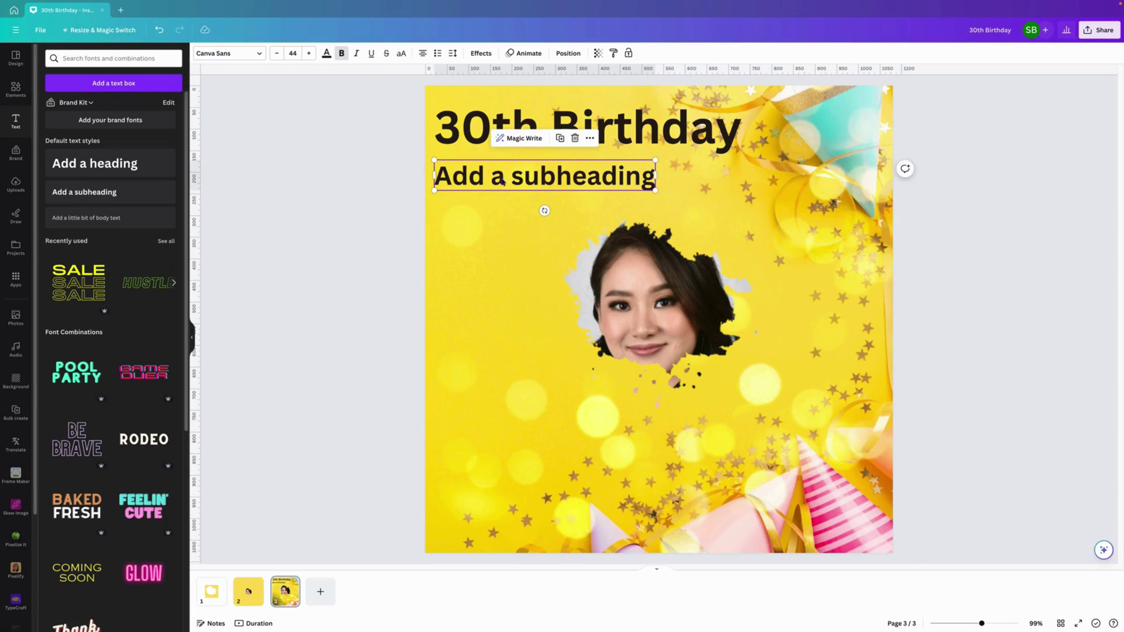
pyautogui.doubleClick(501, 182)
pyautogui.write('You')
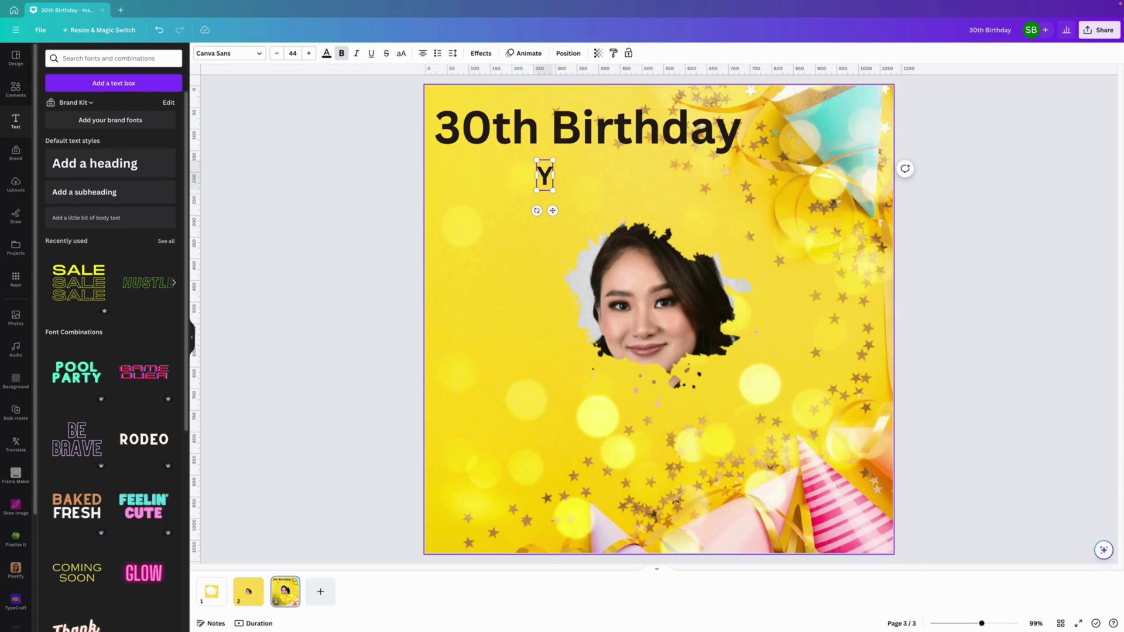
pyautogui.write('e in')
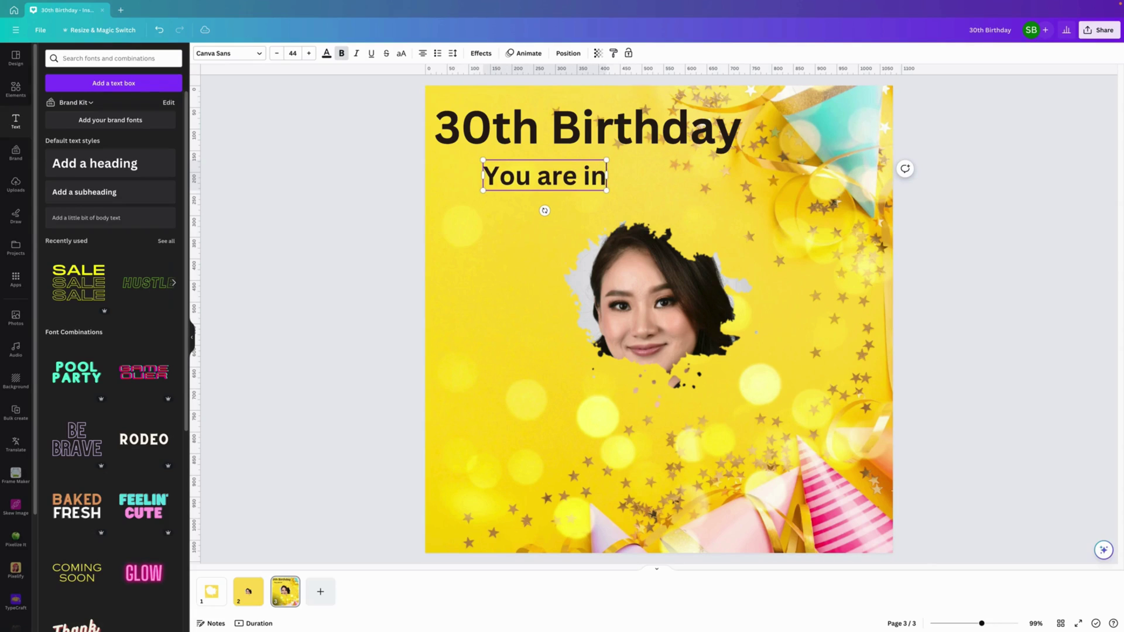
pyautogui.write('vited to')
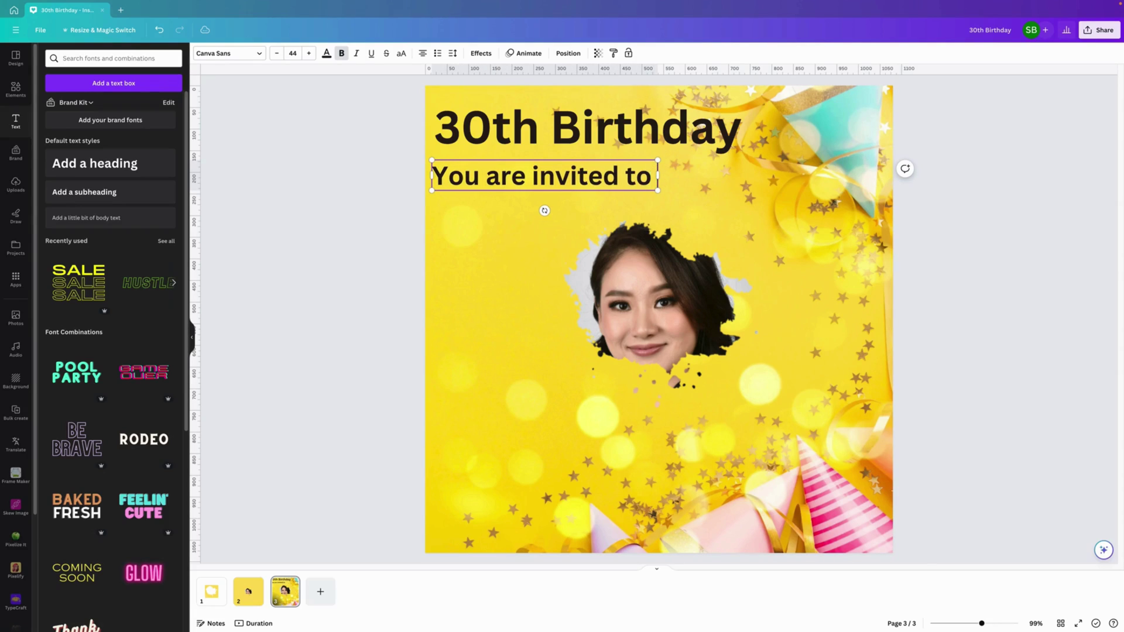
pyautogui.press('Return')
pyautogui.write("Jane's")
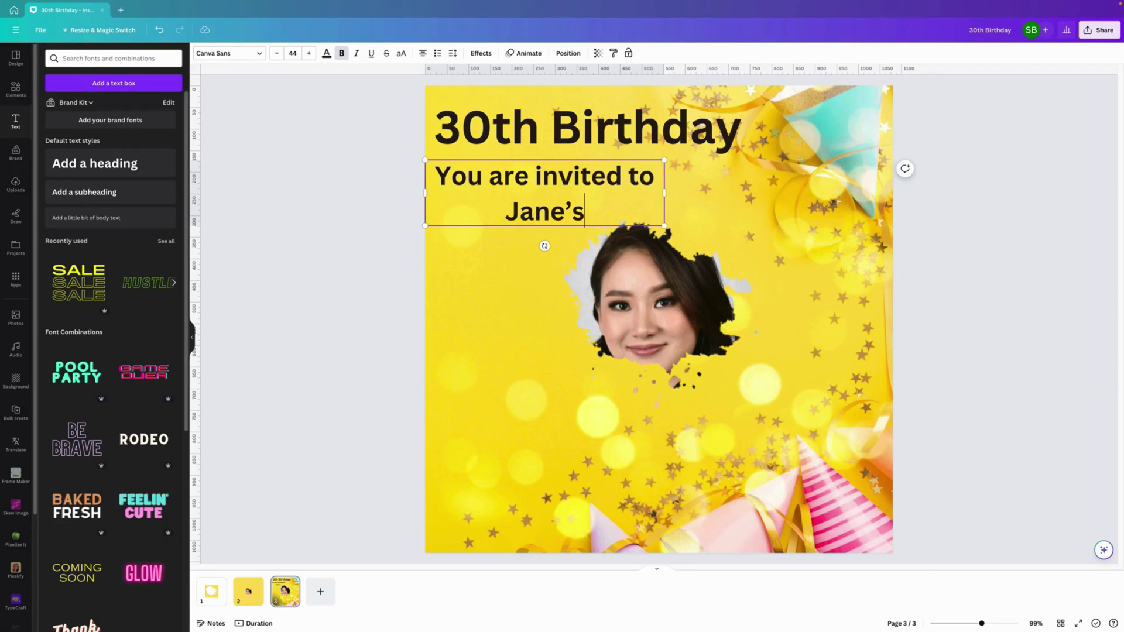
pyautogui.write(' Pa')
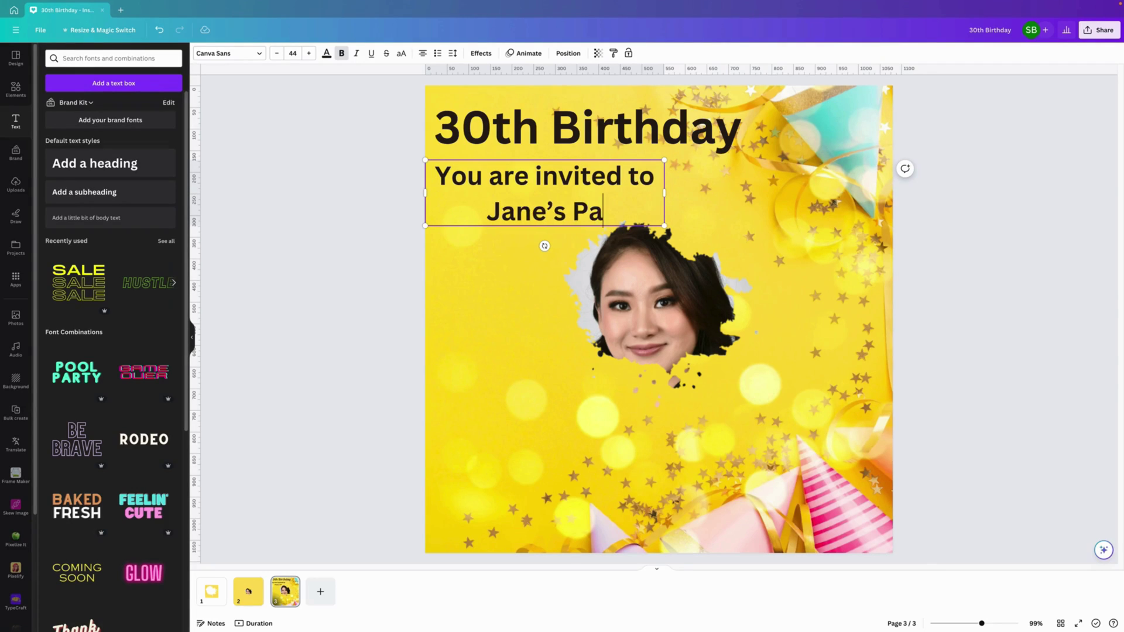
pyautogui.write('rty')
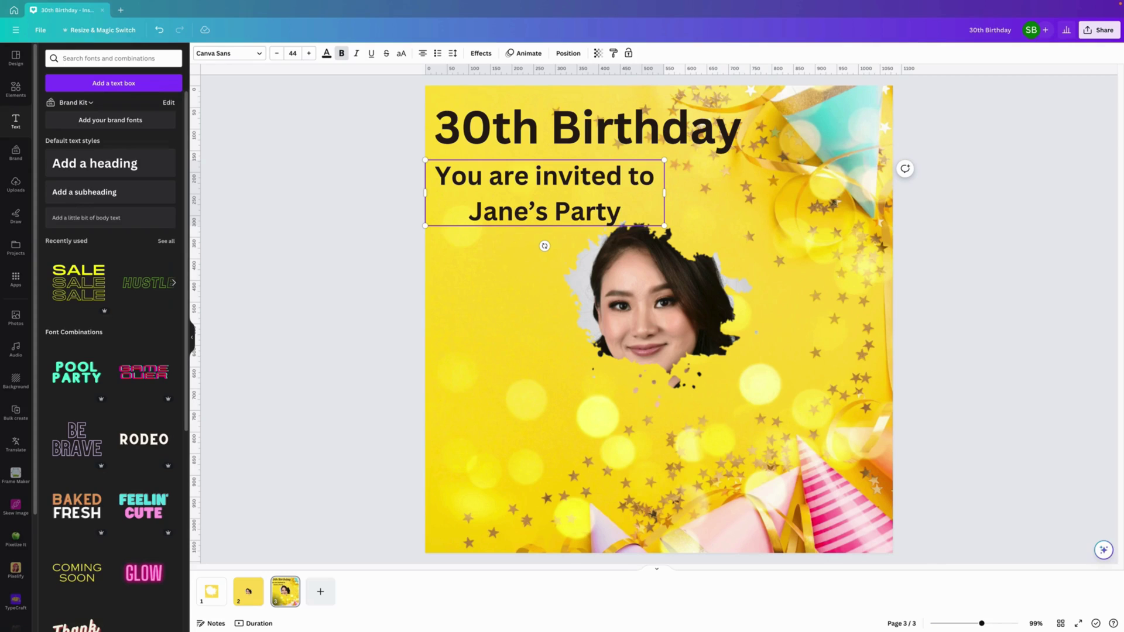
# Step: Narrow the invitation text to two lines, left-align it and place it under the heading
pyautogui.click(422, 53)
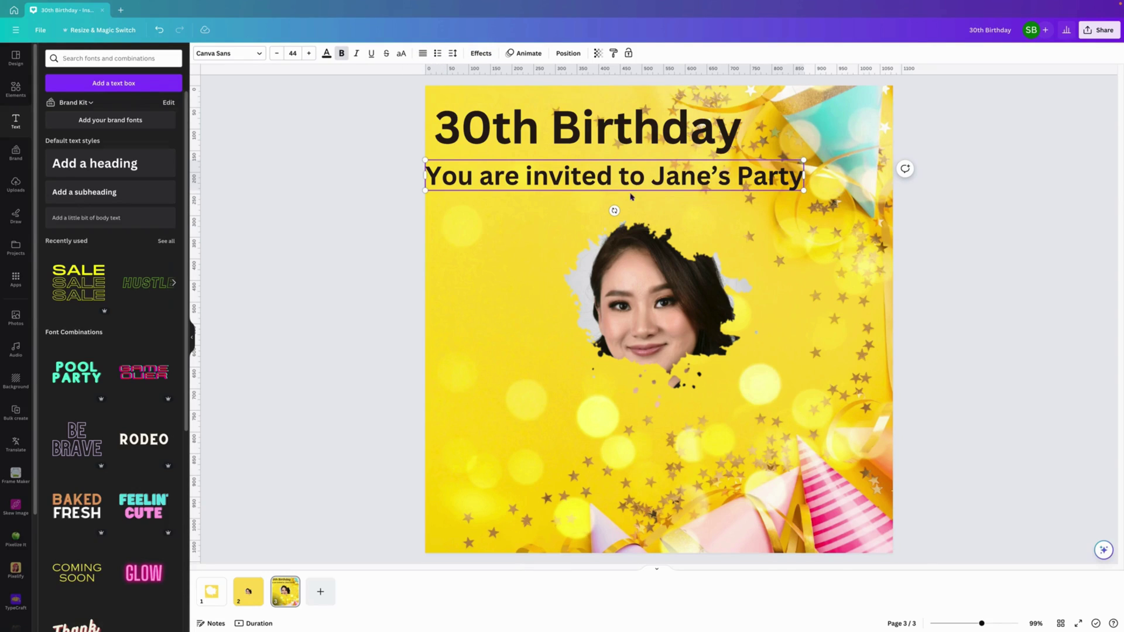
pyautogui.moveTo(804, 174); pyautogui.dragTo(664, 181)
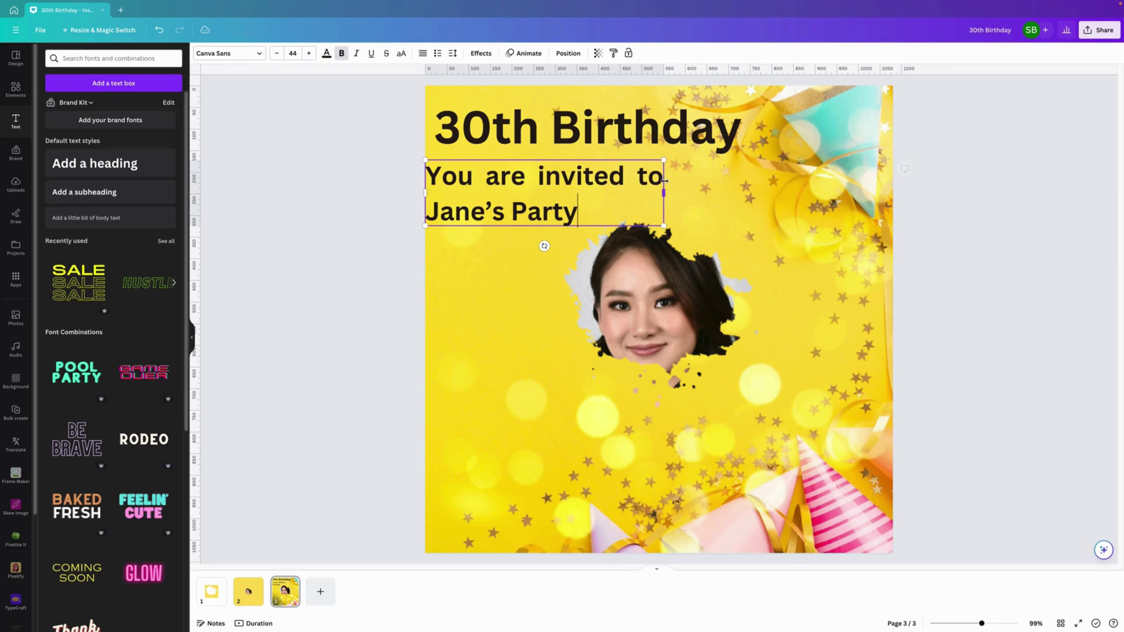
pyautogui.click(422, 53)
pyautogui.click(423, 53)
pyautogui.click(423, 53)
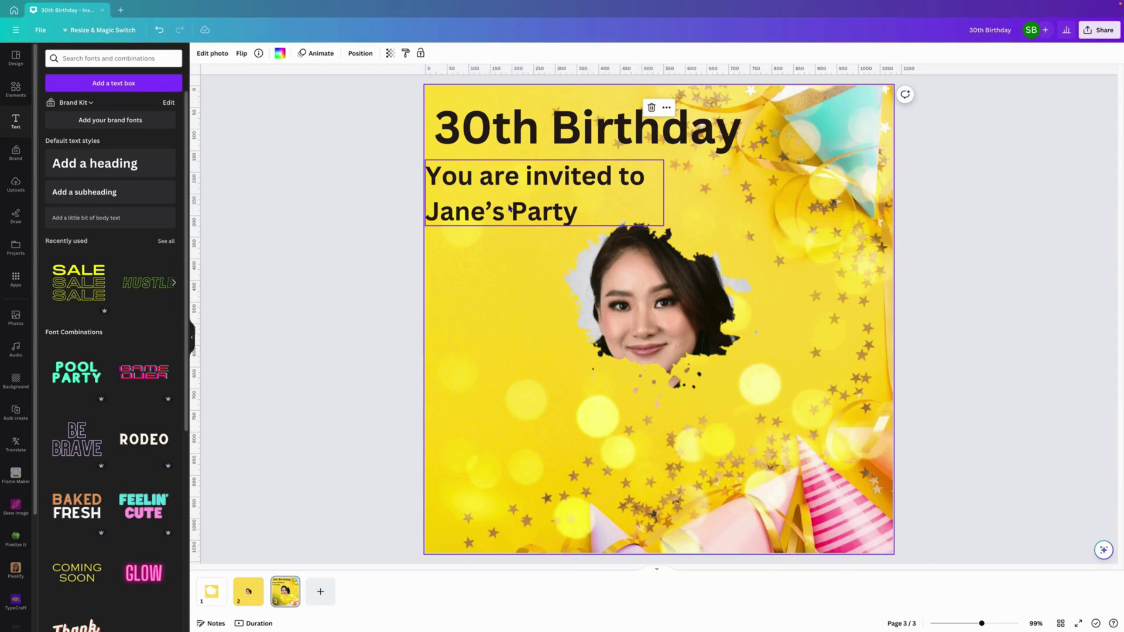
pyautogui.moveTo(508, 215)
pyautogui.mouseDown()
pyautogui.moveTo(503, 299)
pyautogui.moveTo(523, 467)
pyautogui.moveTo(518, 205)
pyautogui.mouseUp()
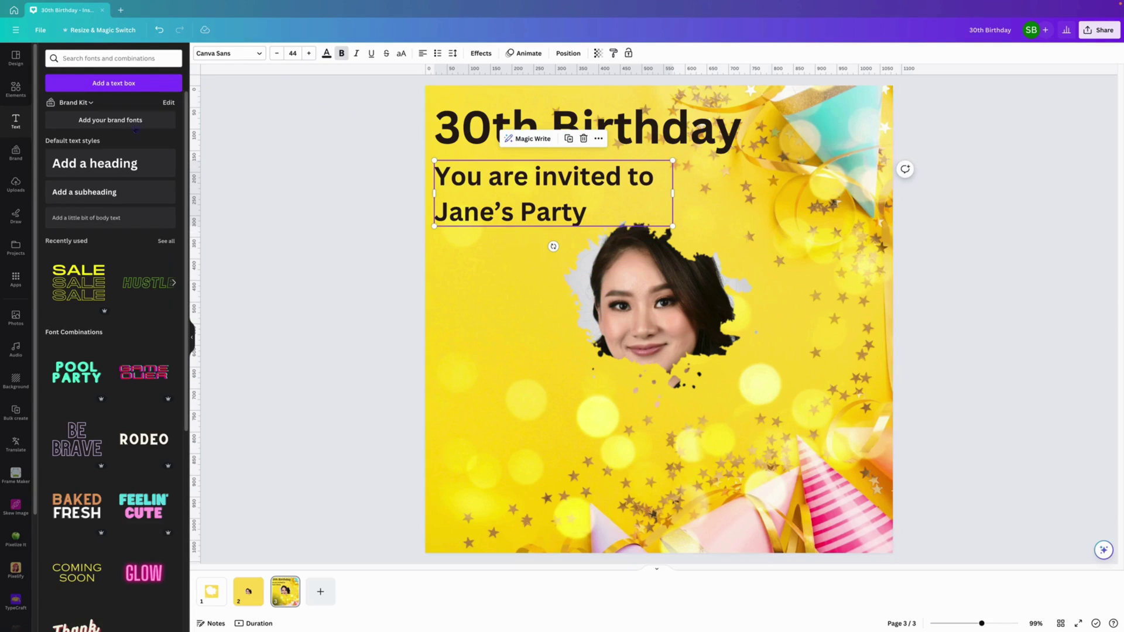
# Step: Add a subheading reading 'RSVP by 29th May 2024' and left-align it
pyautogui.click(99, 203)
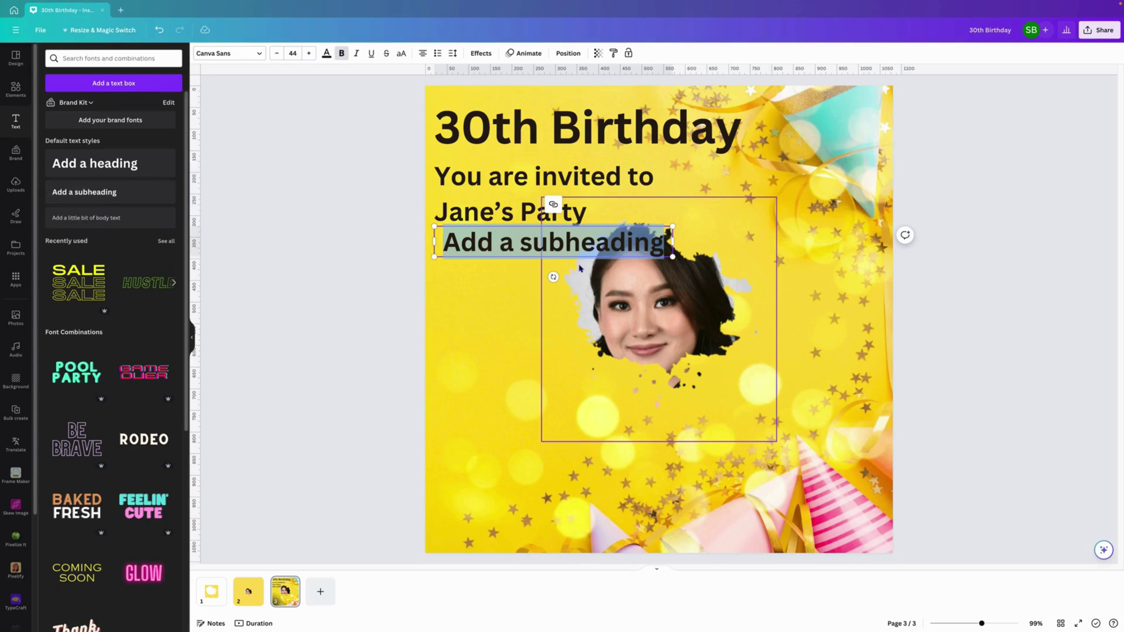
pyautogui.write('RS')
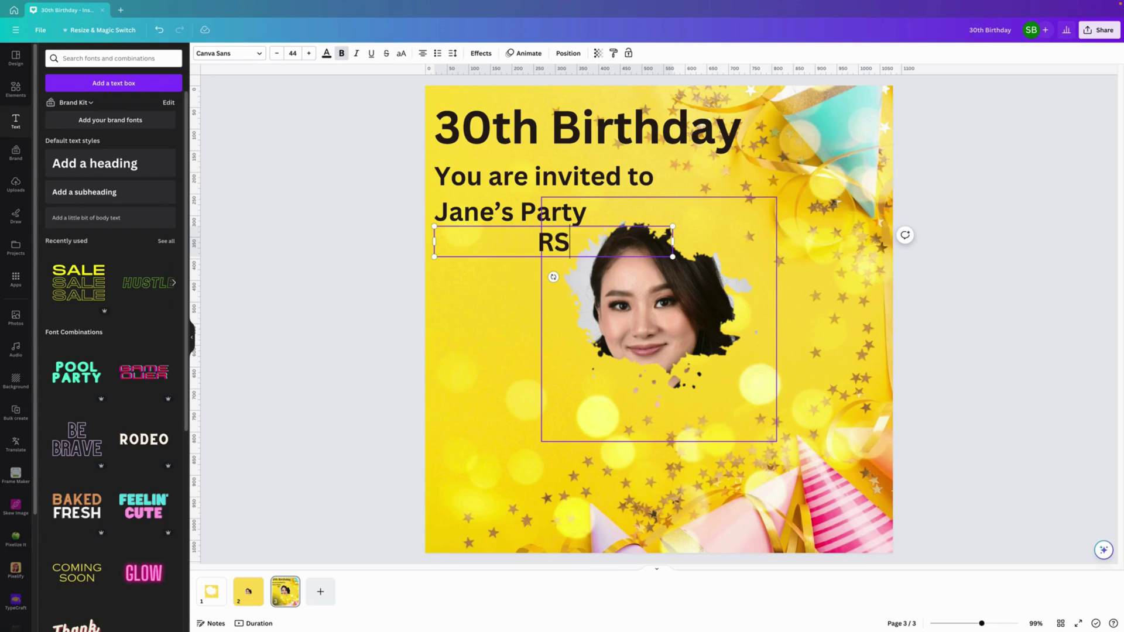
pyautogui.write('VP by')
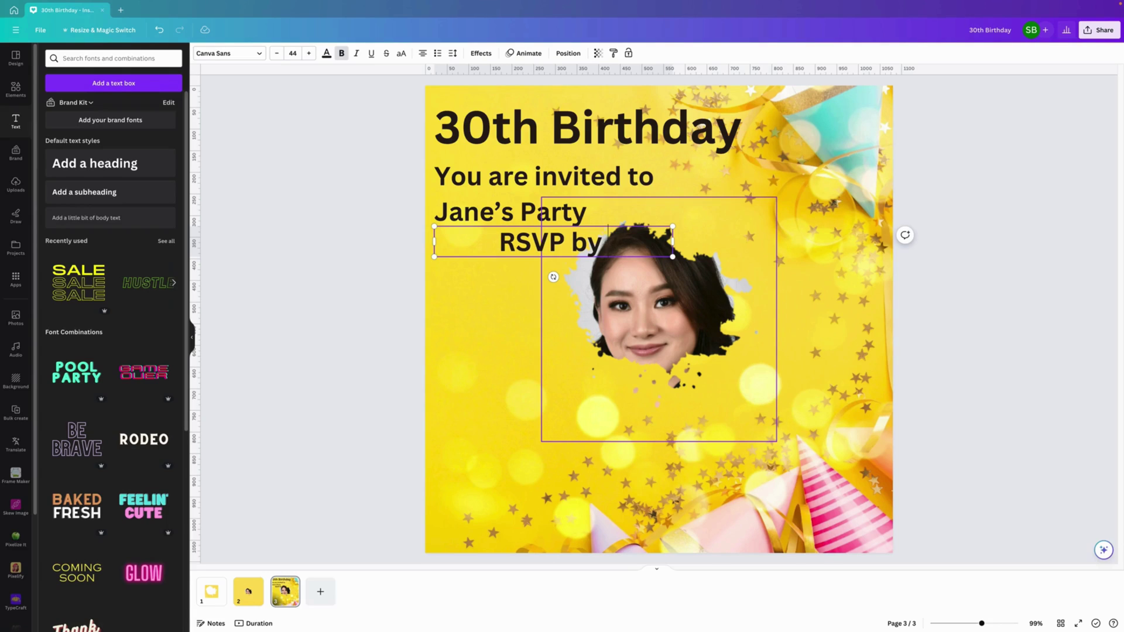
pyautogui.write(' 25')
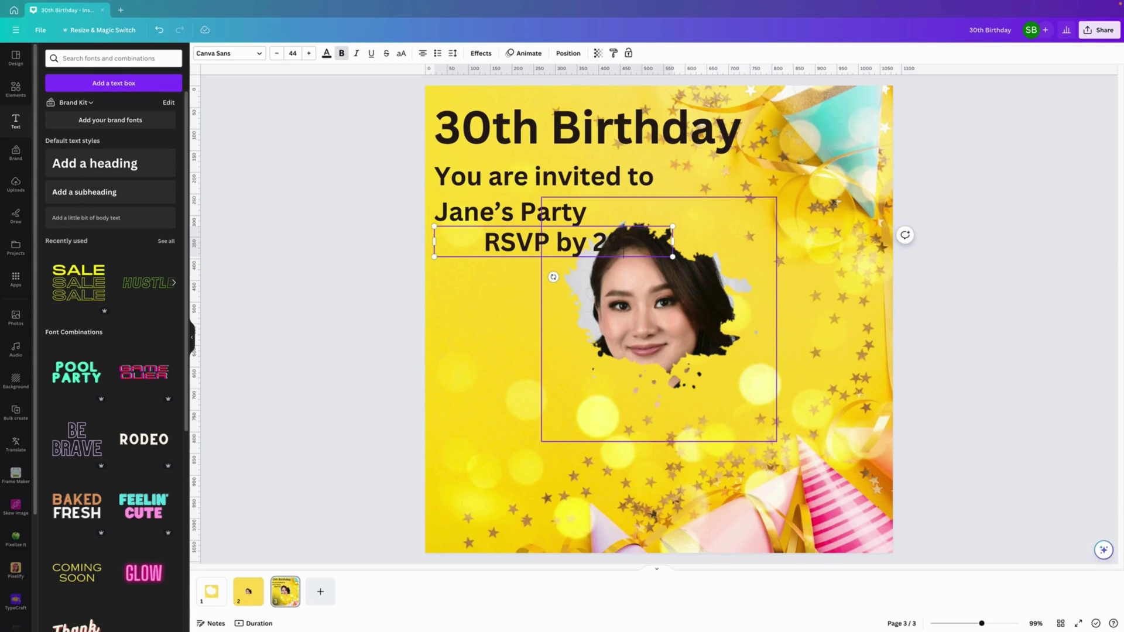
pyautogui.write('th Ma')
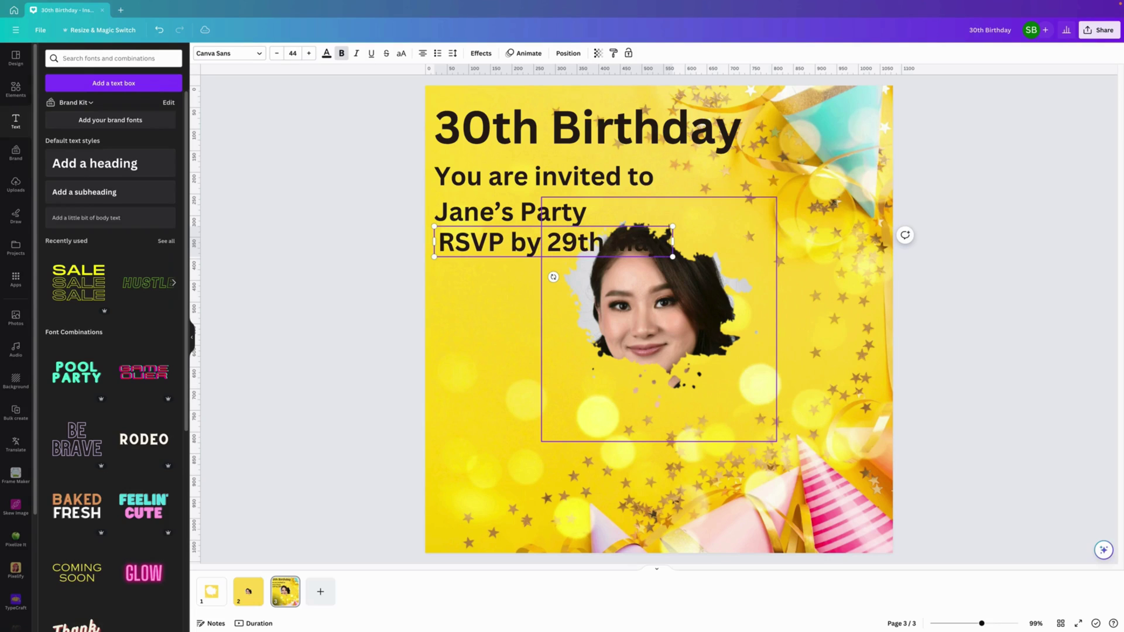
pyautogui.write(' 20')
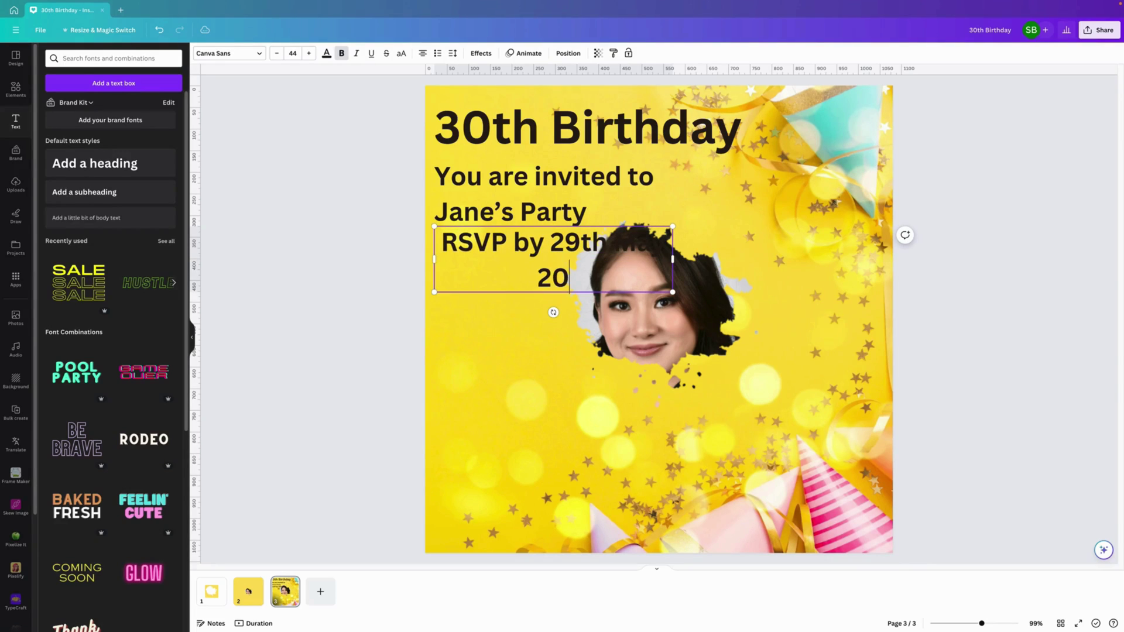
pyautogui.write('24')
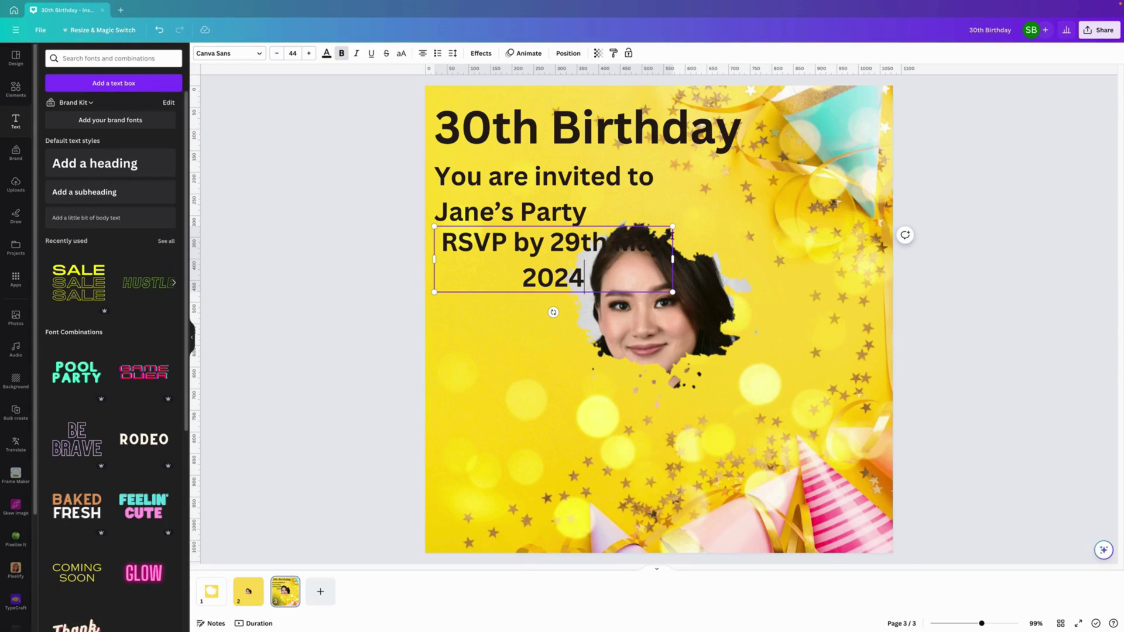
pyautogui.click(422, 53)
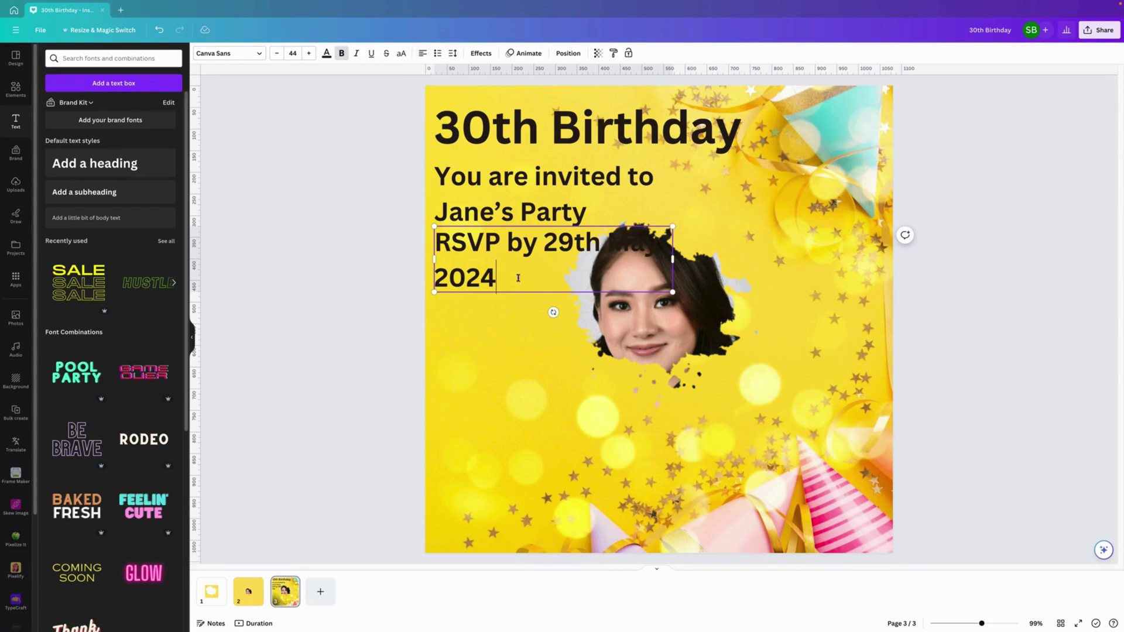
# Step: Set the RSVP text to size 20, narrow its box, and place it at the lower left
pyautogui.moveTo(515, 252); pyautogui.dragTo(516, 412)
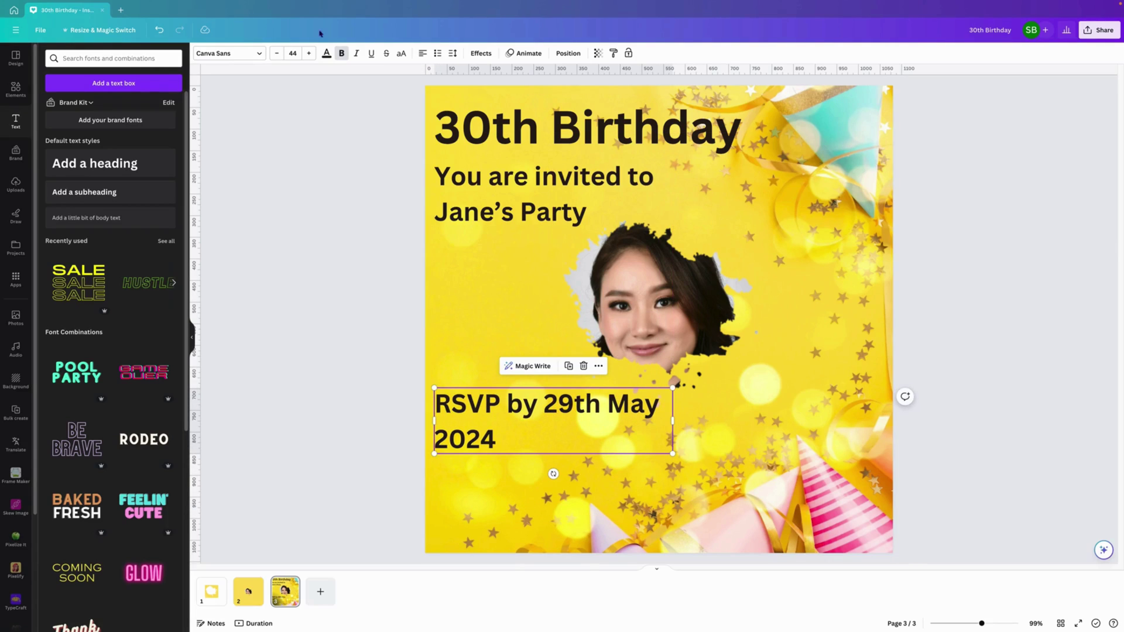
pyautogui.click(300, 53)
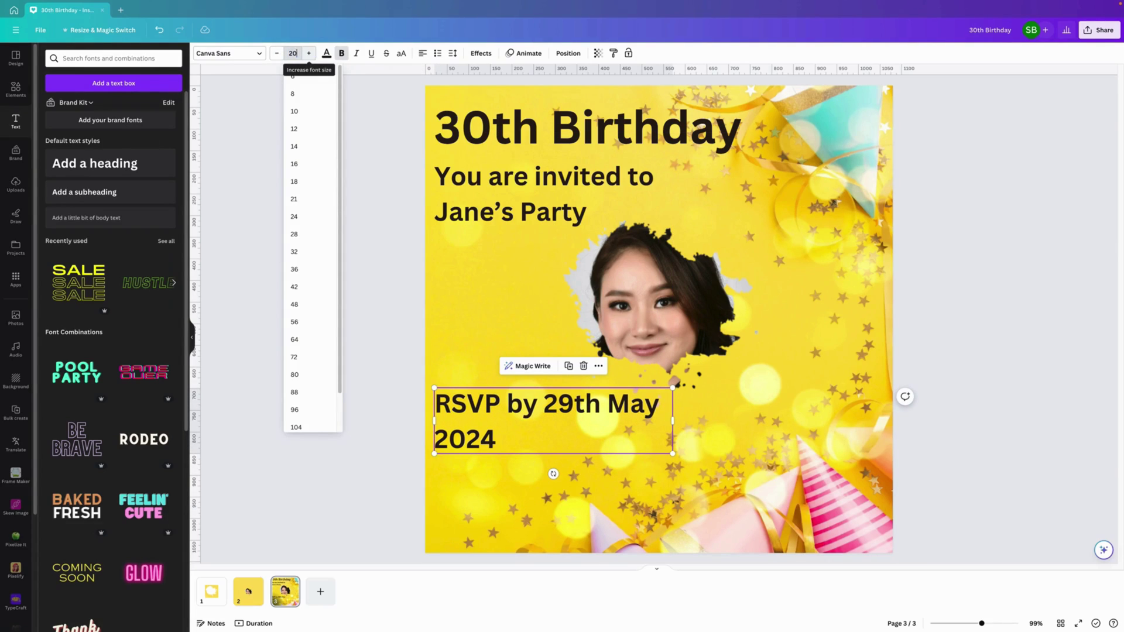
pyautogui.click(469, 292)
pyautogui.click(667, 395)
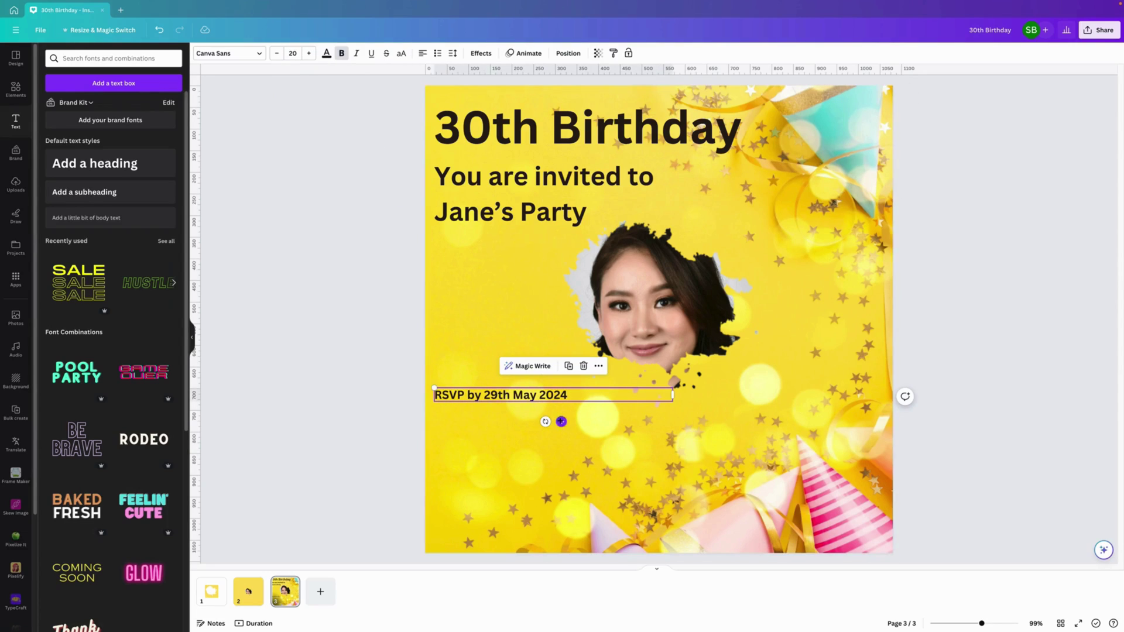
pyautogui.moveTo(673, 396); pyautogui.dragTo(576, 396)
pyautogui.moveTo(513, 422); pyautogui.dragTo(513, 442)
pyautogui.click(334, 346)
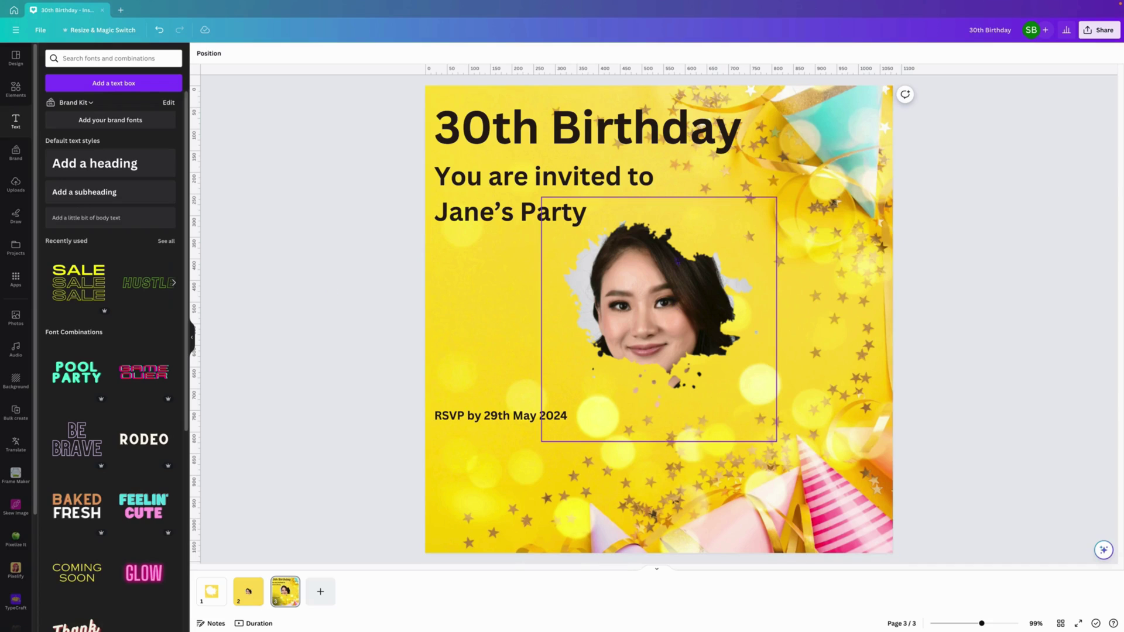
pyautogui.moveTo(958, 3)
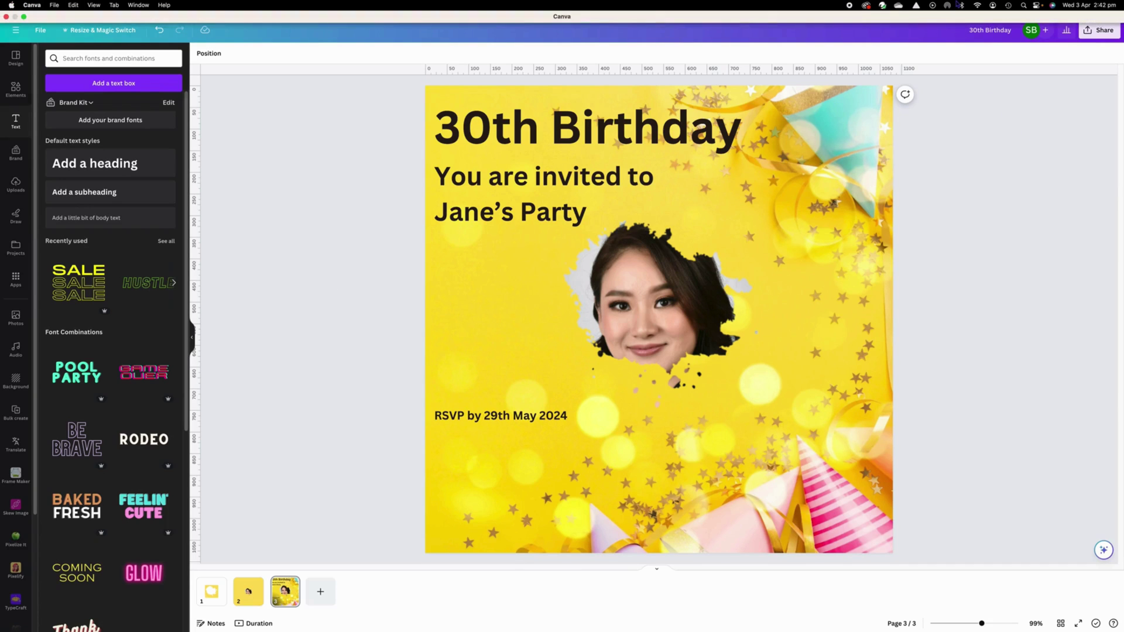